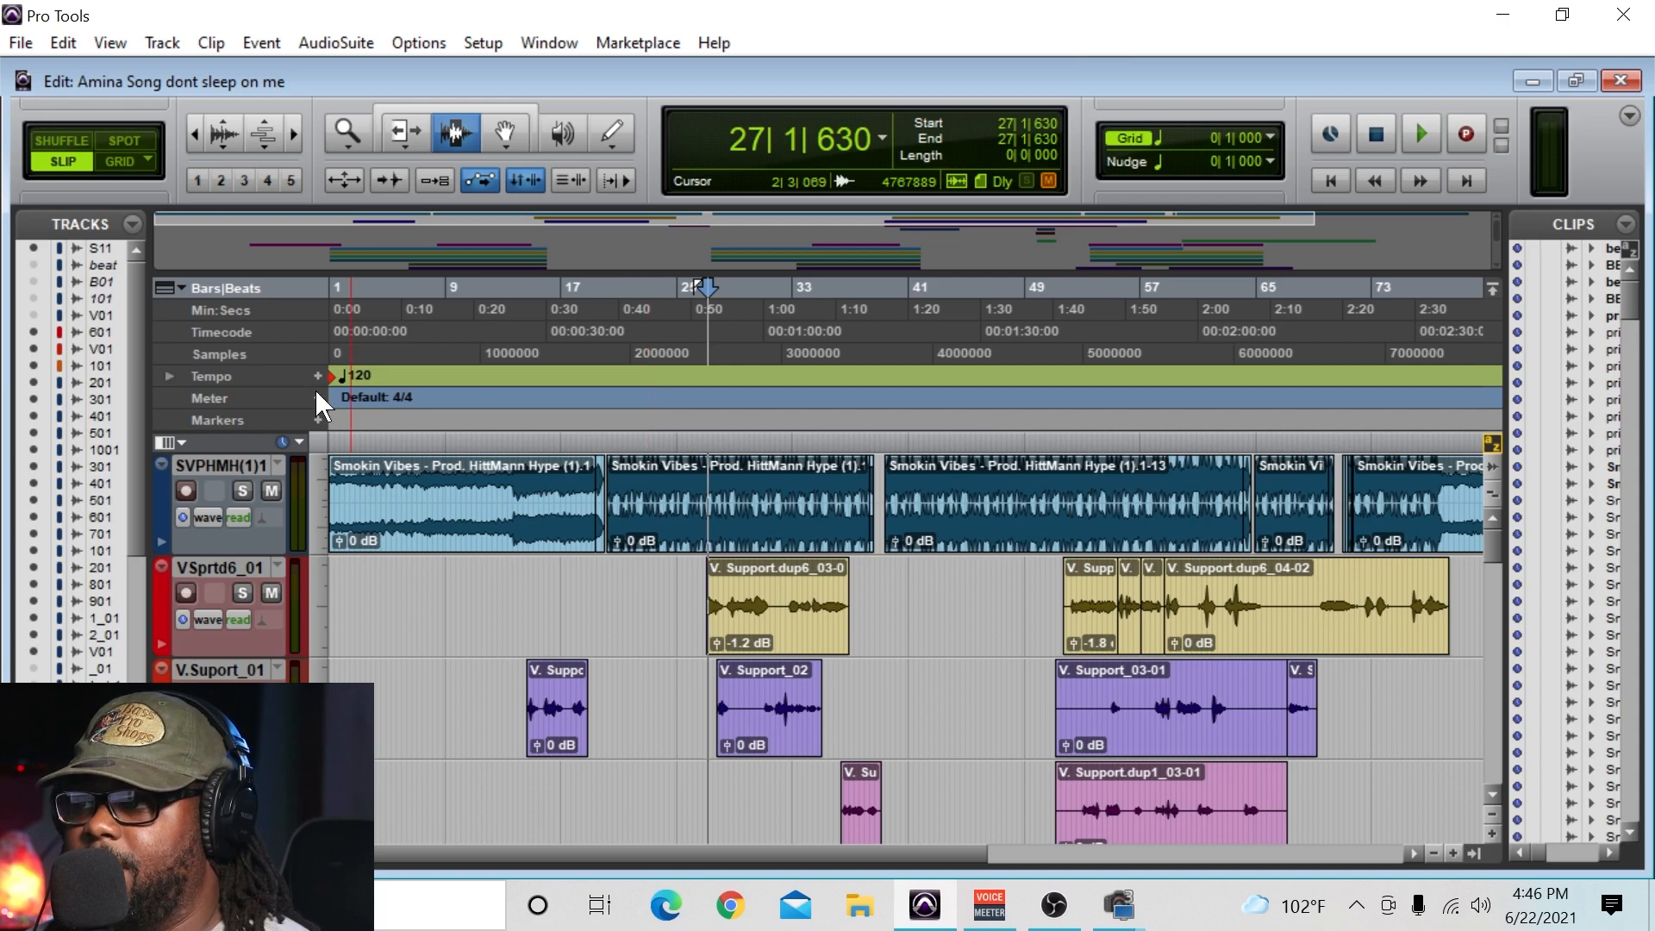
- Play the whole mix from the start of the session, and stop playback after listening
{"action": "left_click", "coordinate": [1342, 183]}
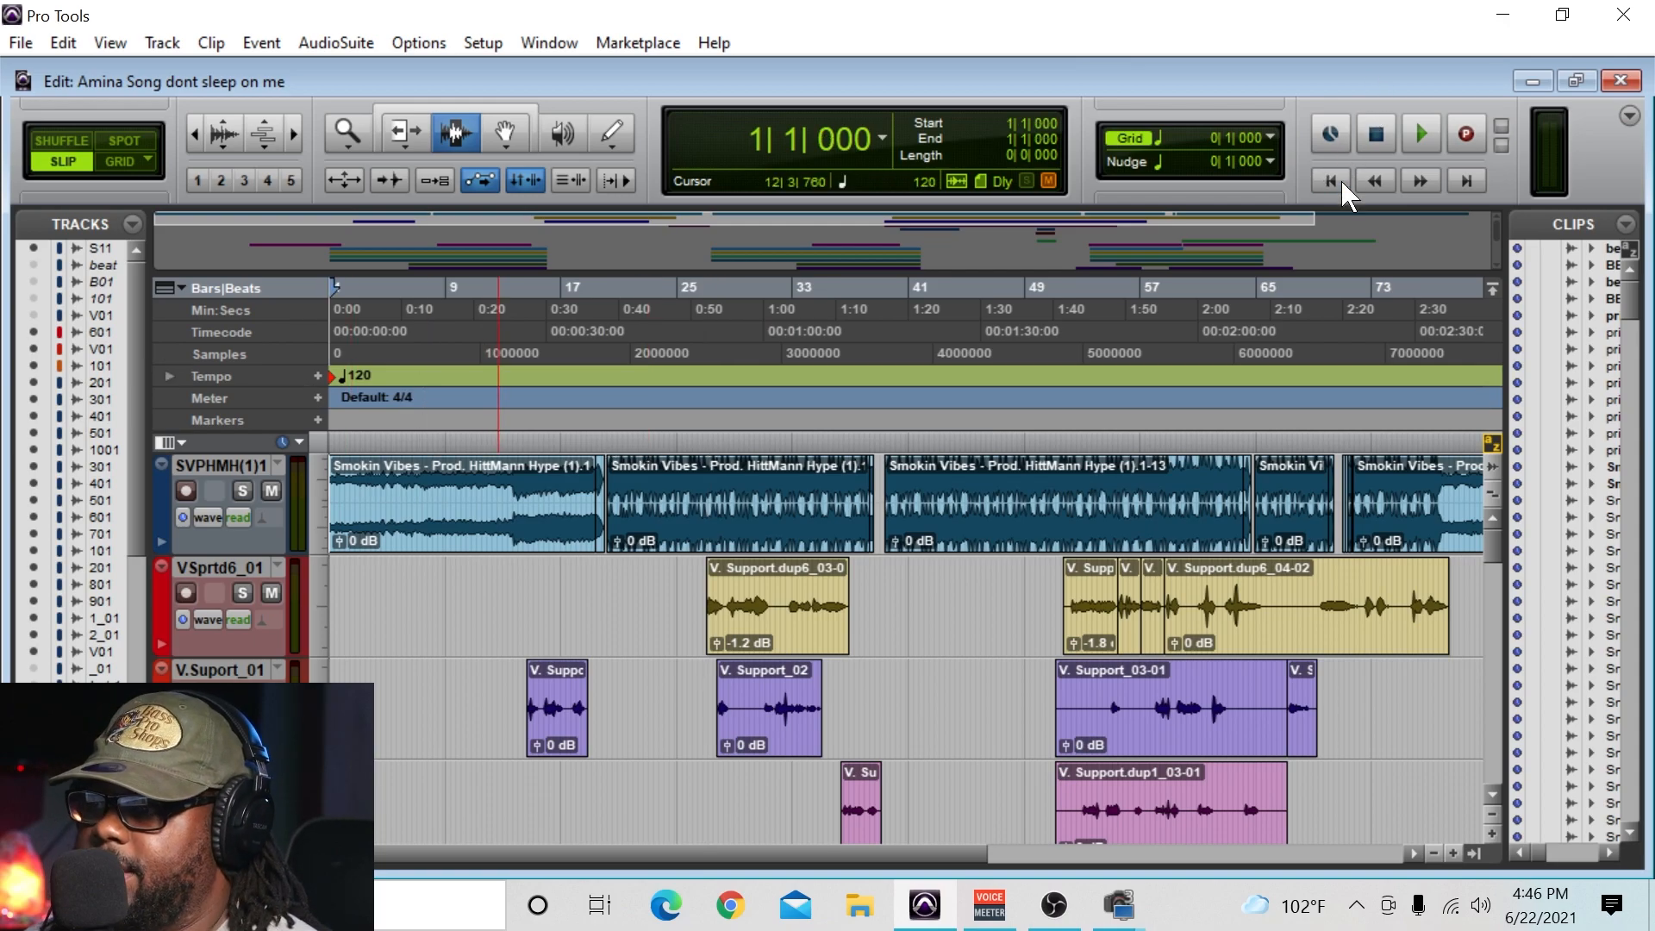
{"action": "scroll", "coordinate": [1011, 307], "scroll_direction": "down", "scroll_amount": 1}
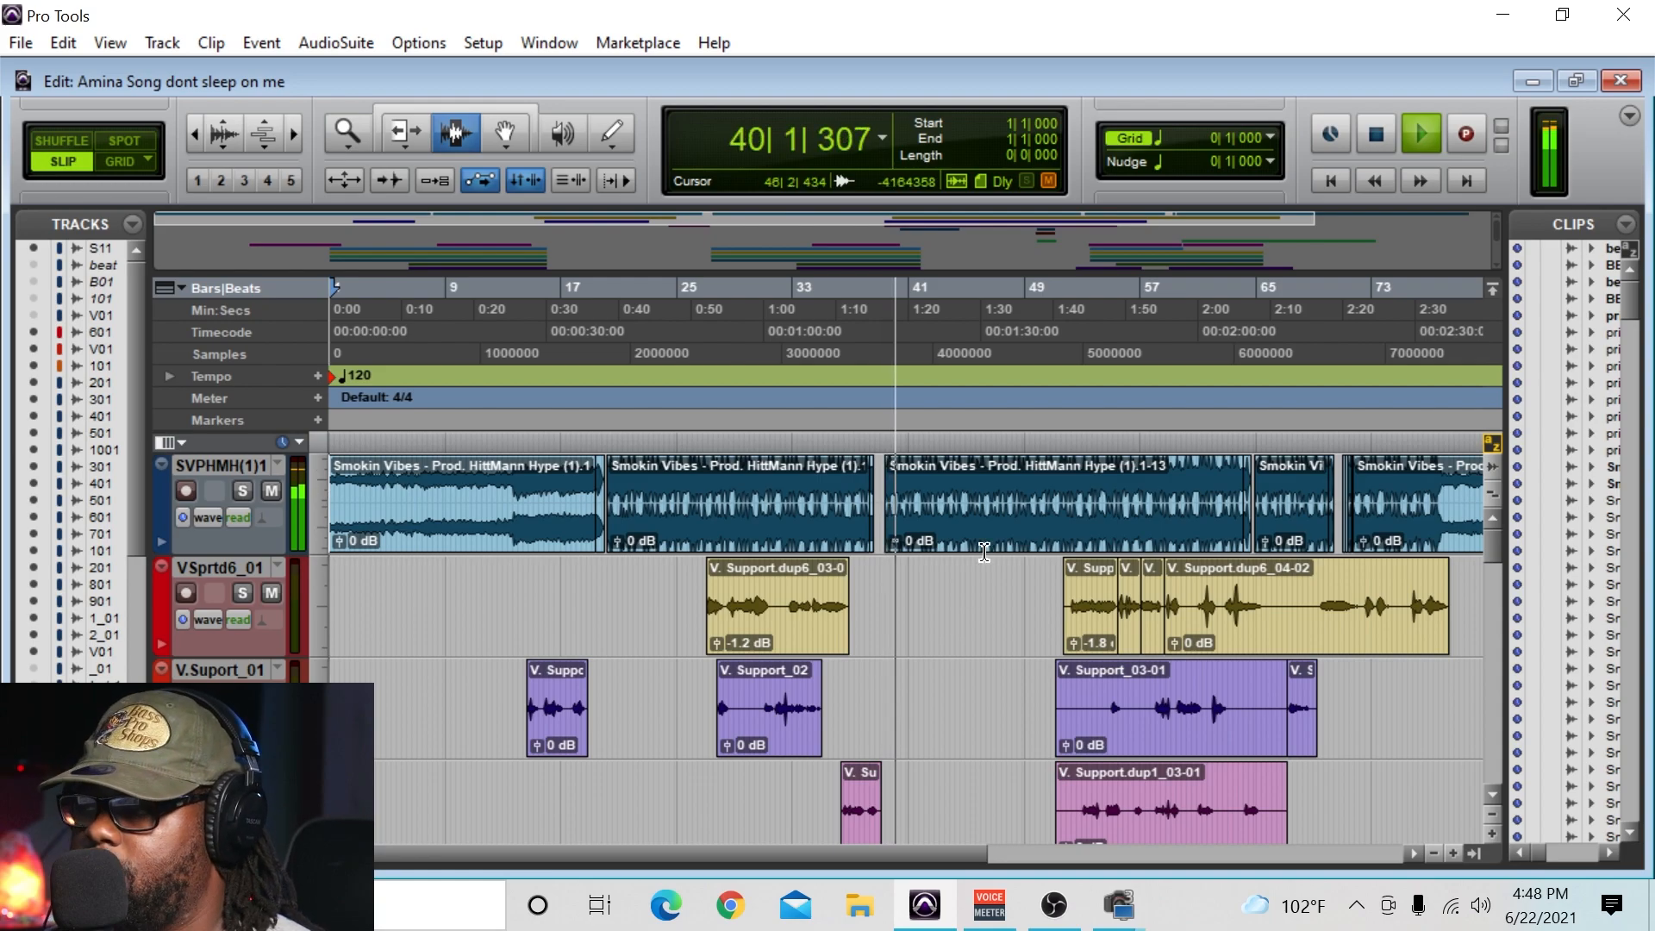
{"action": "key", "text": "space"}
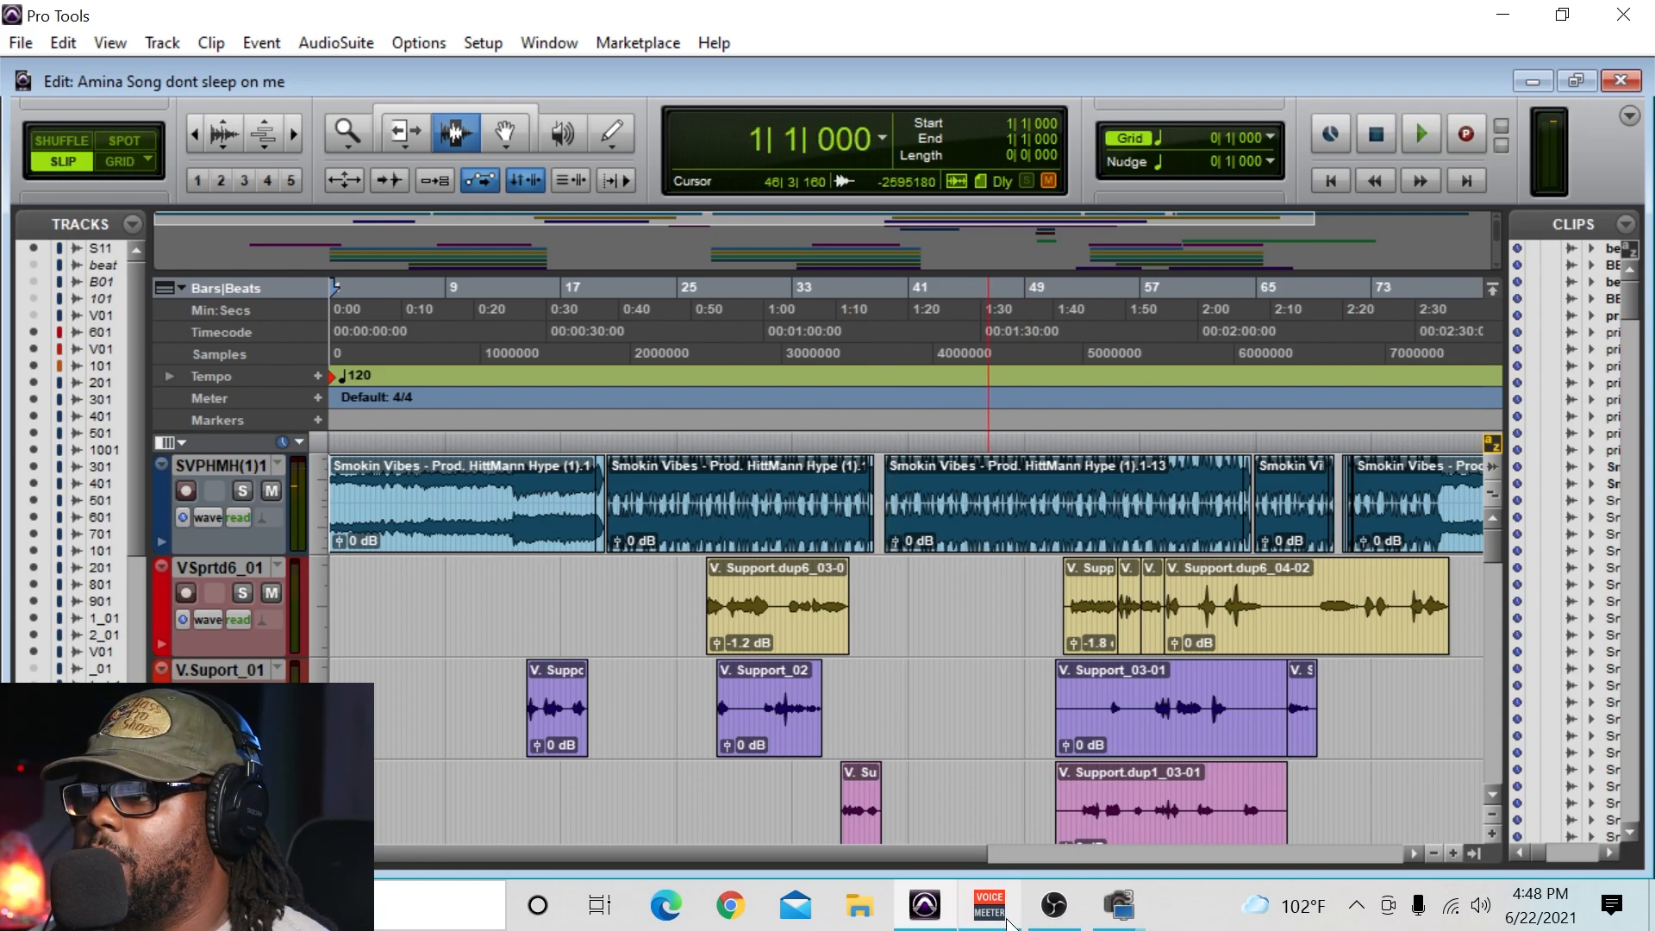
{"action": "mouse_move", "coordinate": [930, 921]}
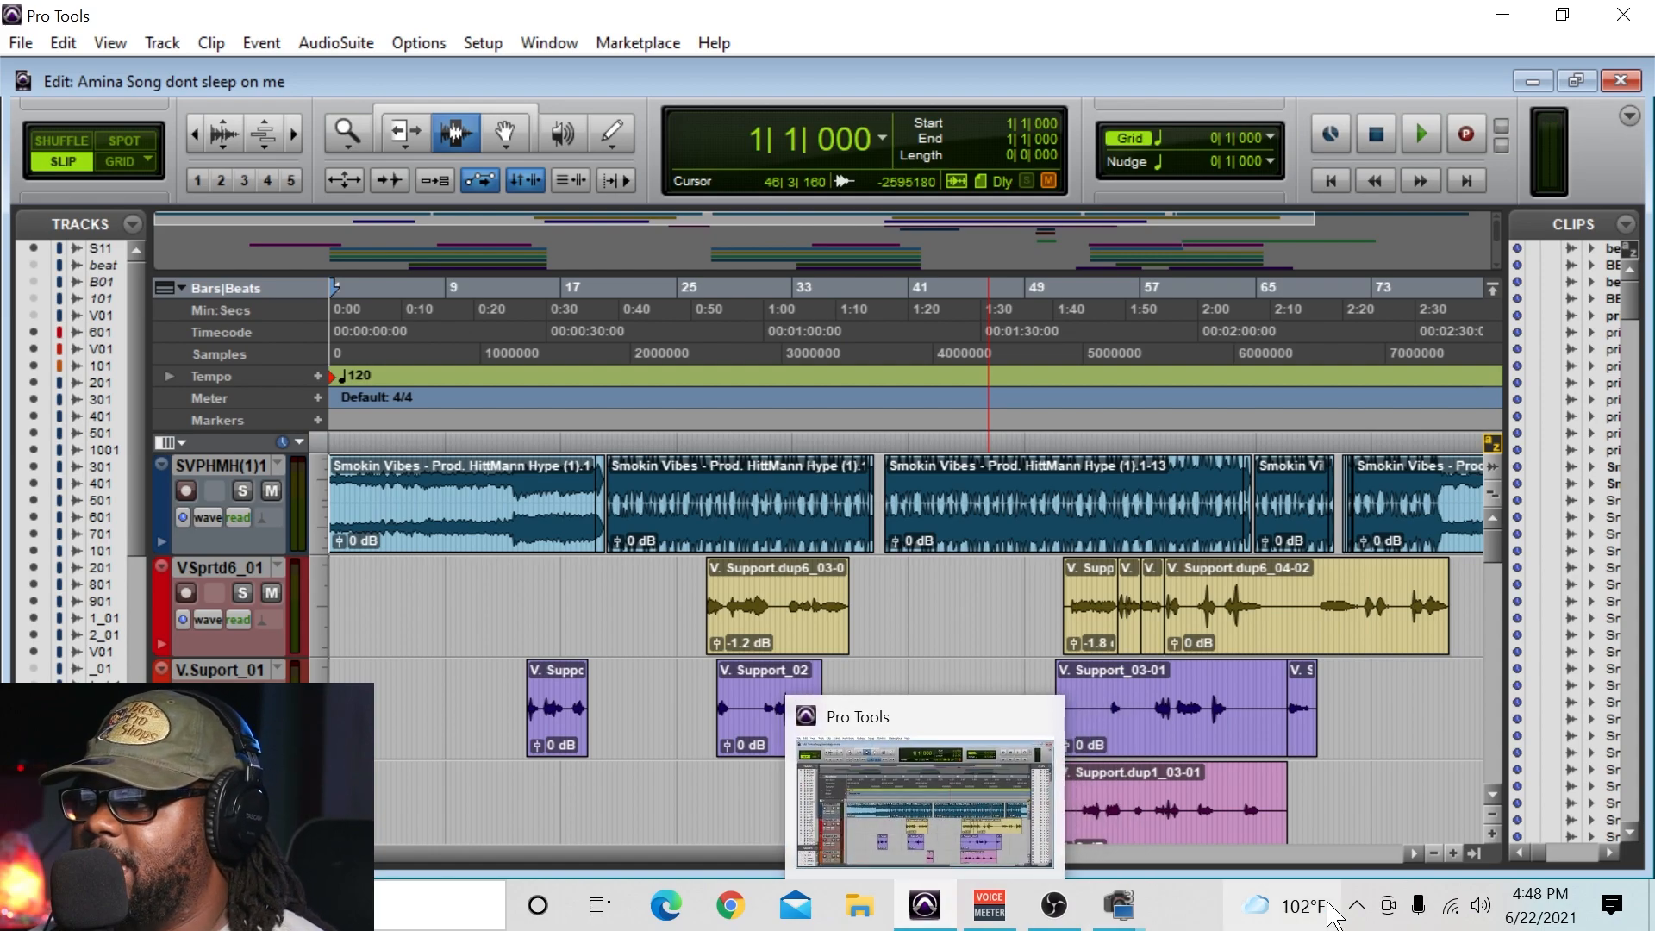
{"action": "mouse_move", "coordinate": [1065, 919]}
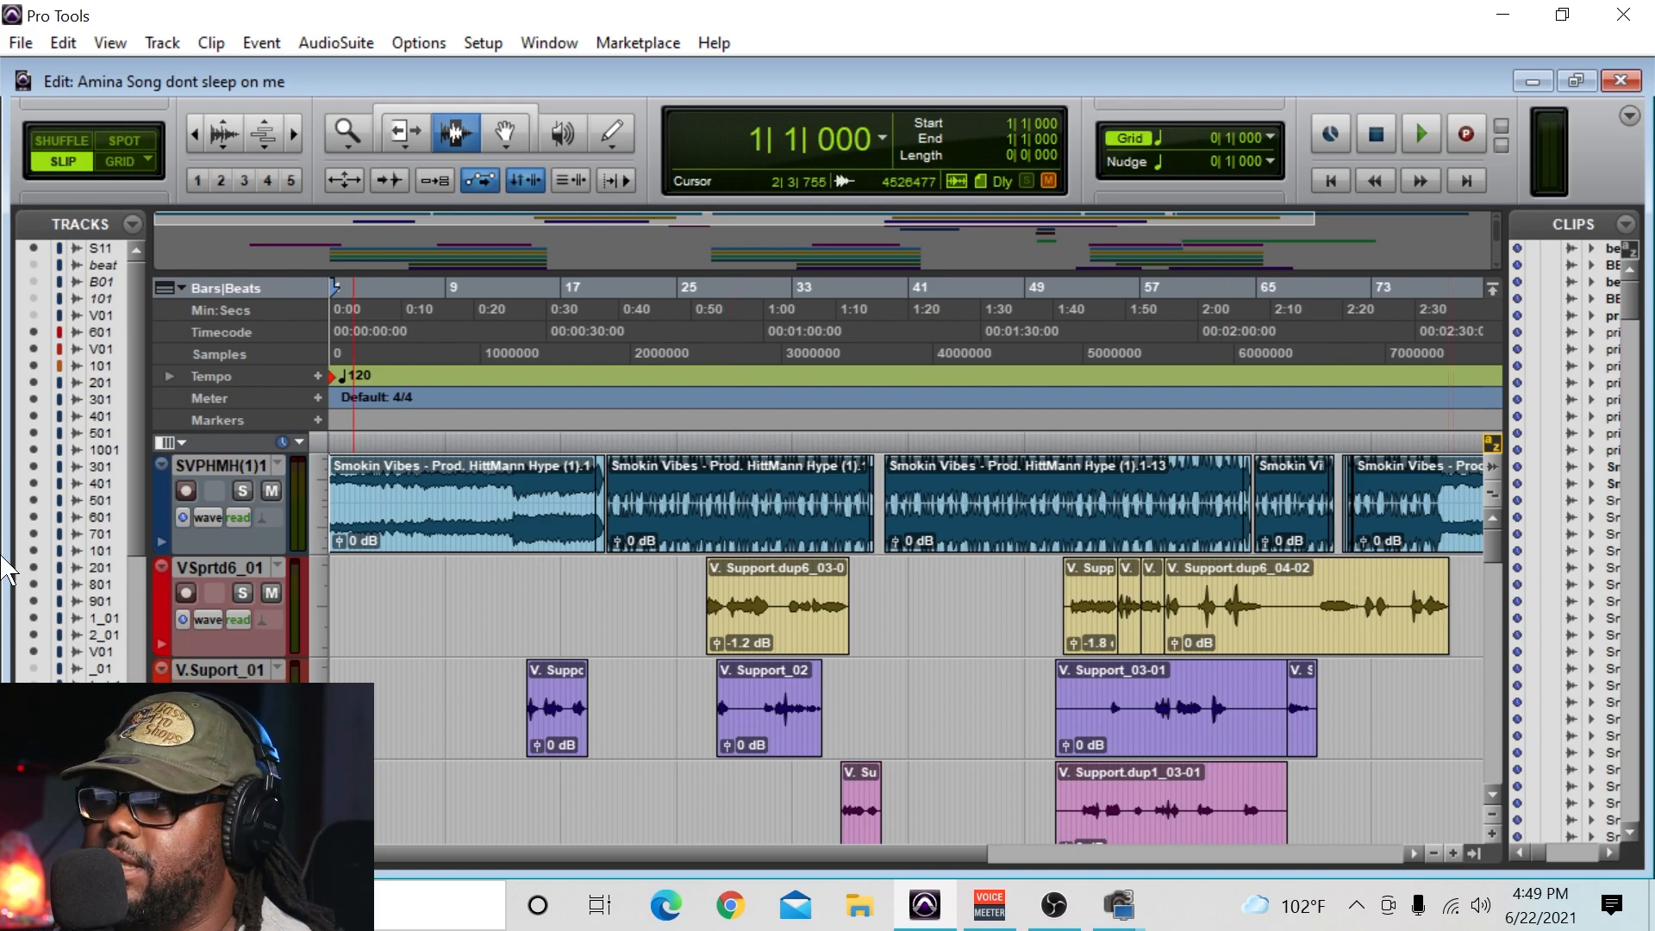
{"action": "scroll", "coordinate": [844, 628], "scroll_direction": "down", "scroll_amount": 2}
{"action": "scroll", "coordinate": [844, 628], "scroll_direction": "up", "scroll_amount": 2}
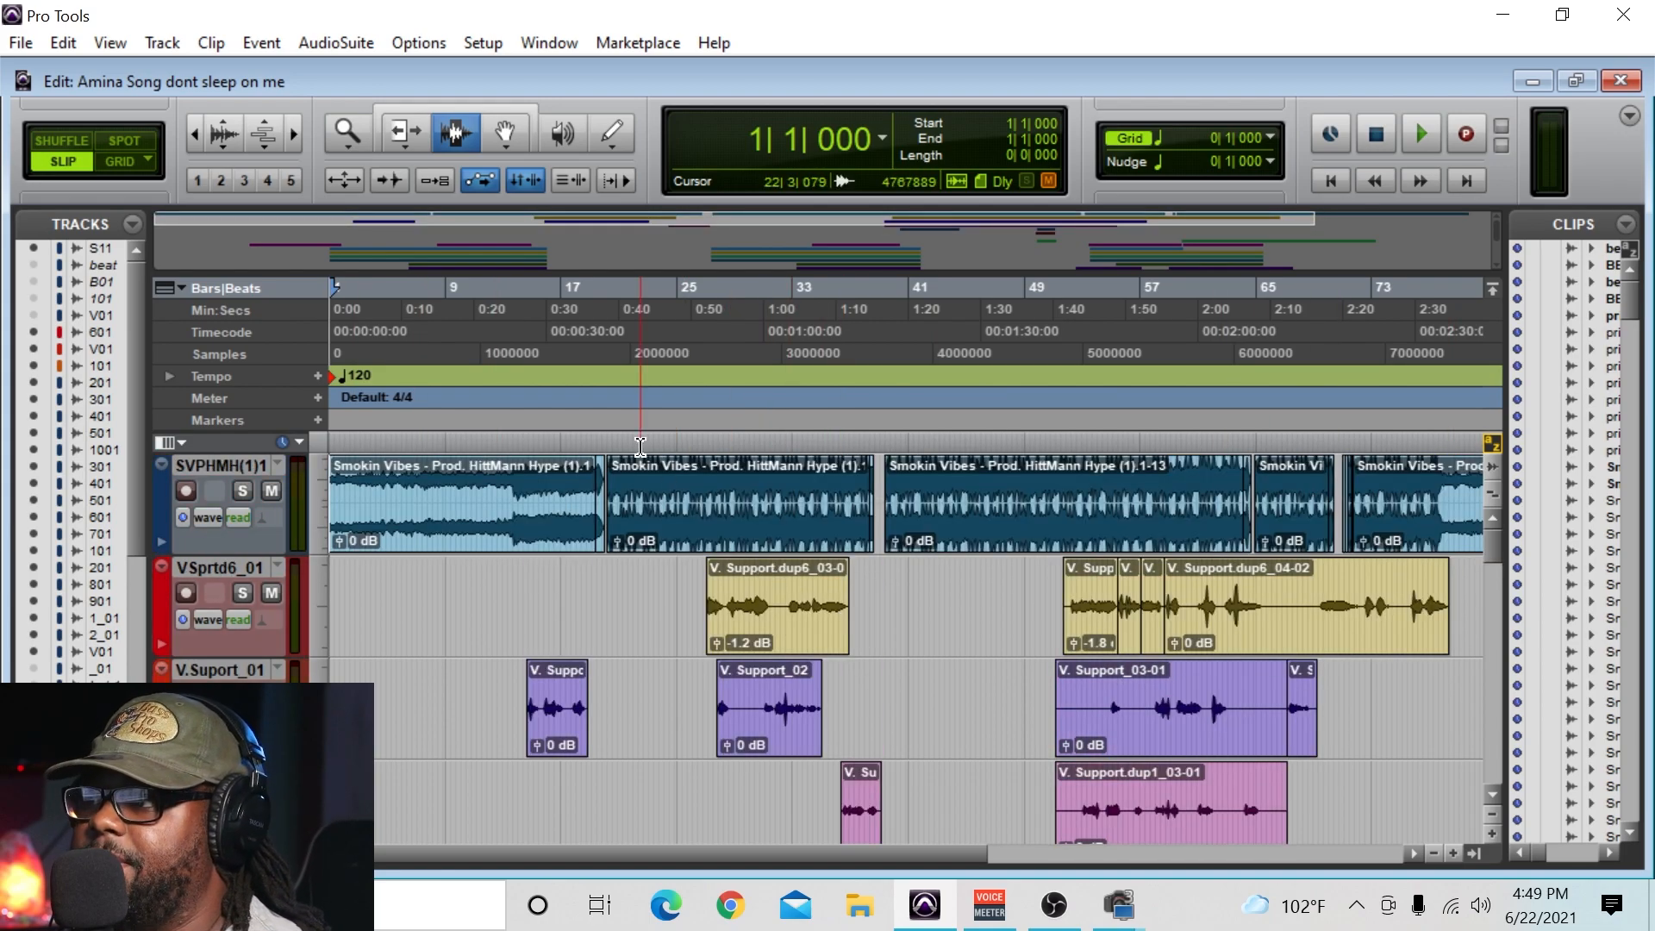
- Solo the VSprtd6_01 vocal track and play it from about bar 27, where its first clip begins
{"action": "left_click", "coordinate": [234, 593]}
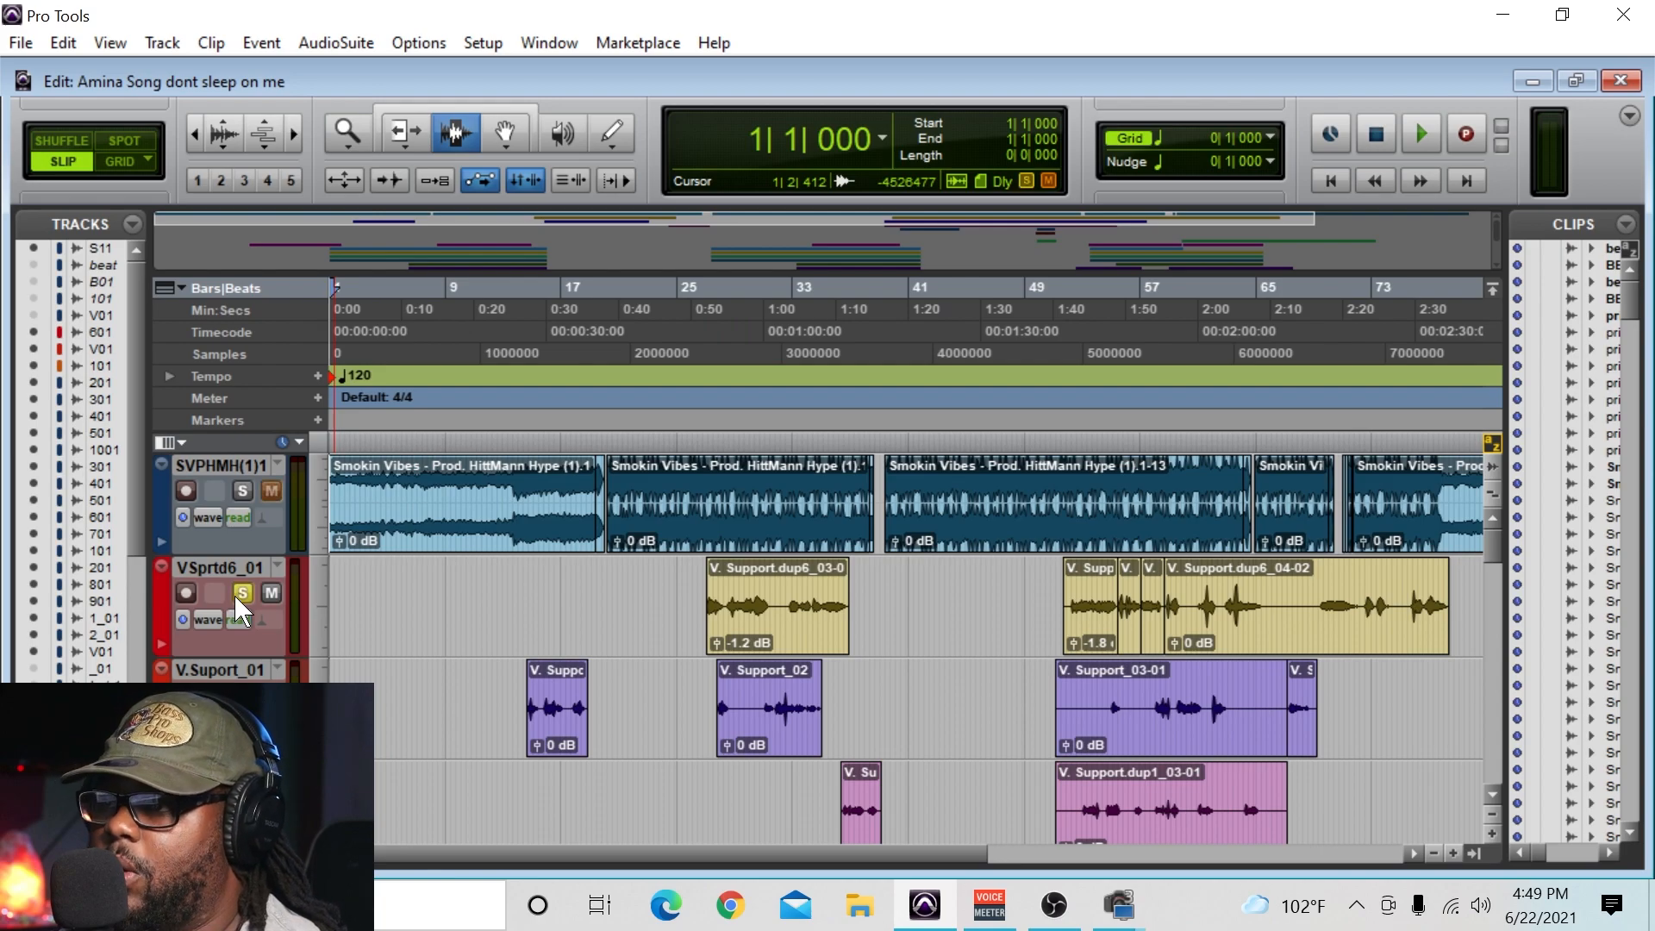
{"action": "left_click", "coordinate": [707, 330]}
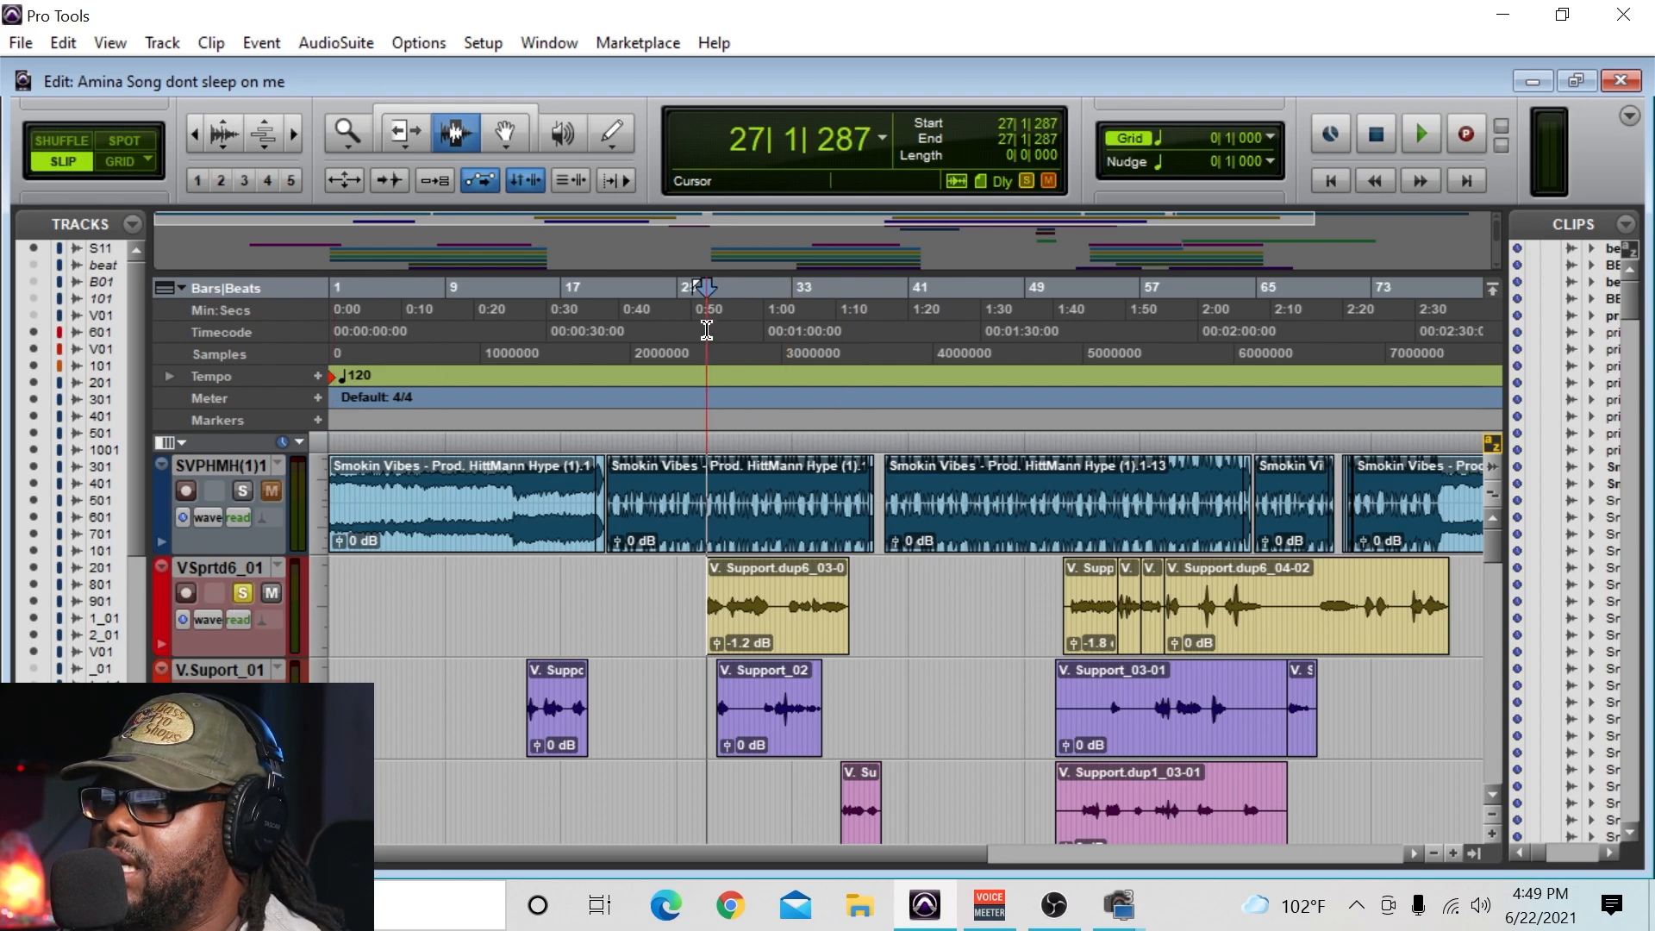
{"action": "key", "text": "space"}
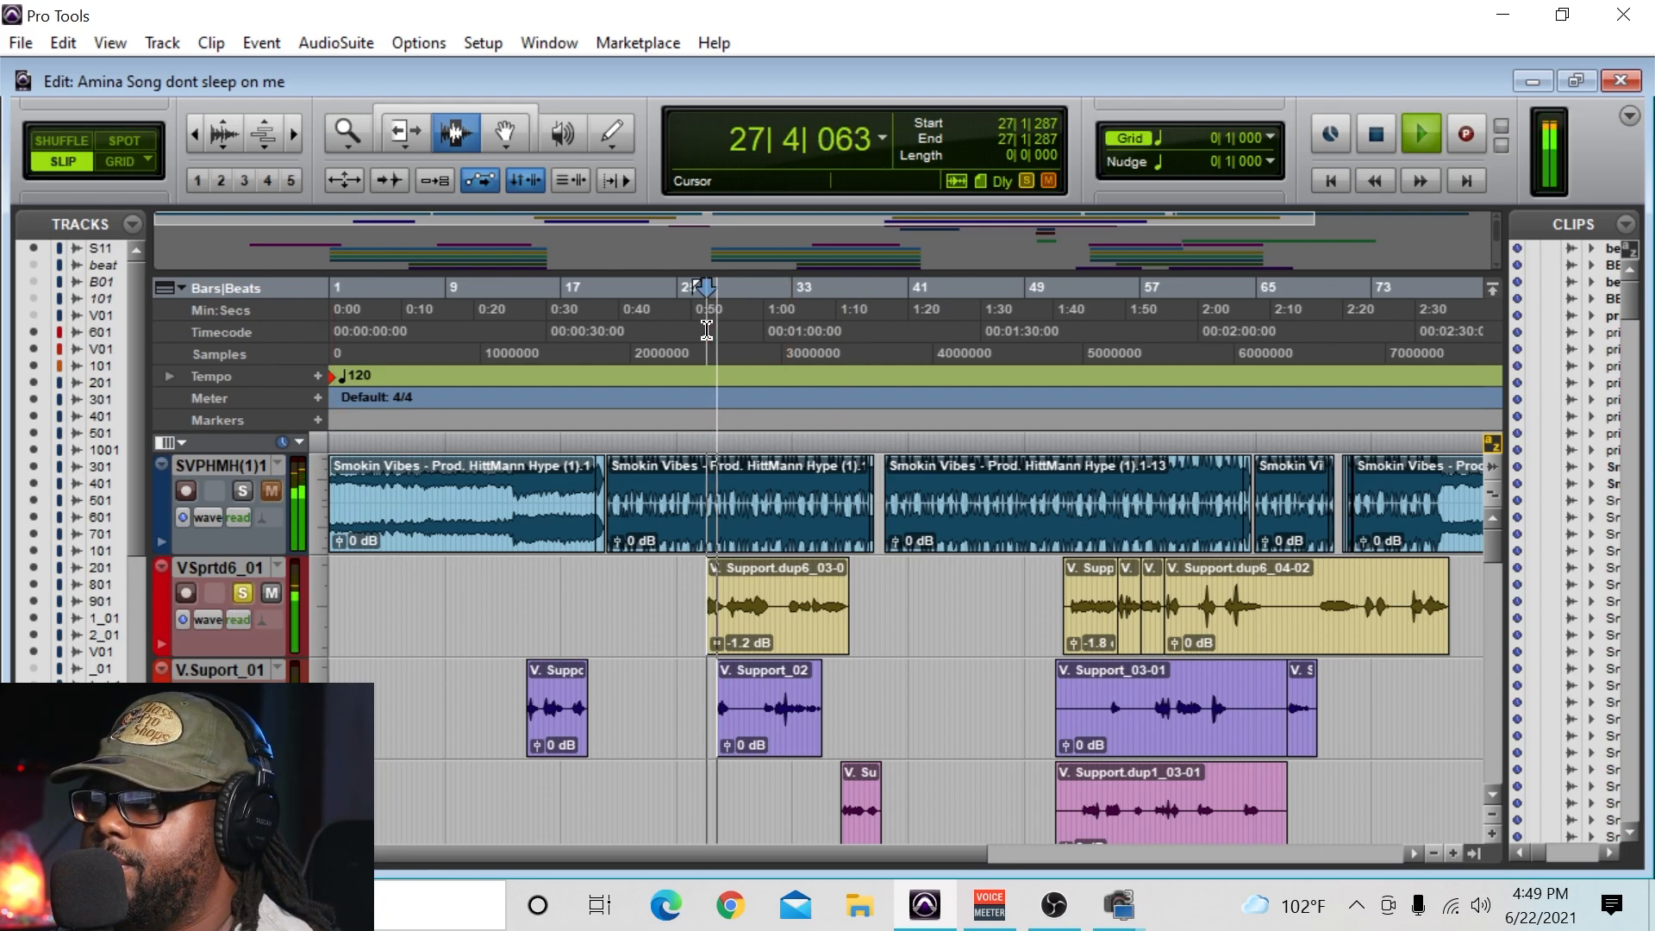
- Open the Mix window and examine the inserts and bus sends across the vocal and aux channels
{"action": "left_click", "coordinate": [549, 42]}
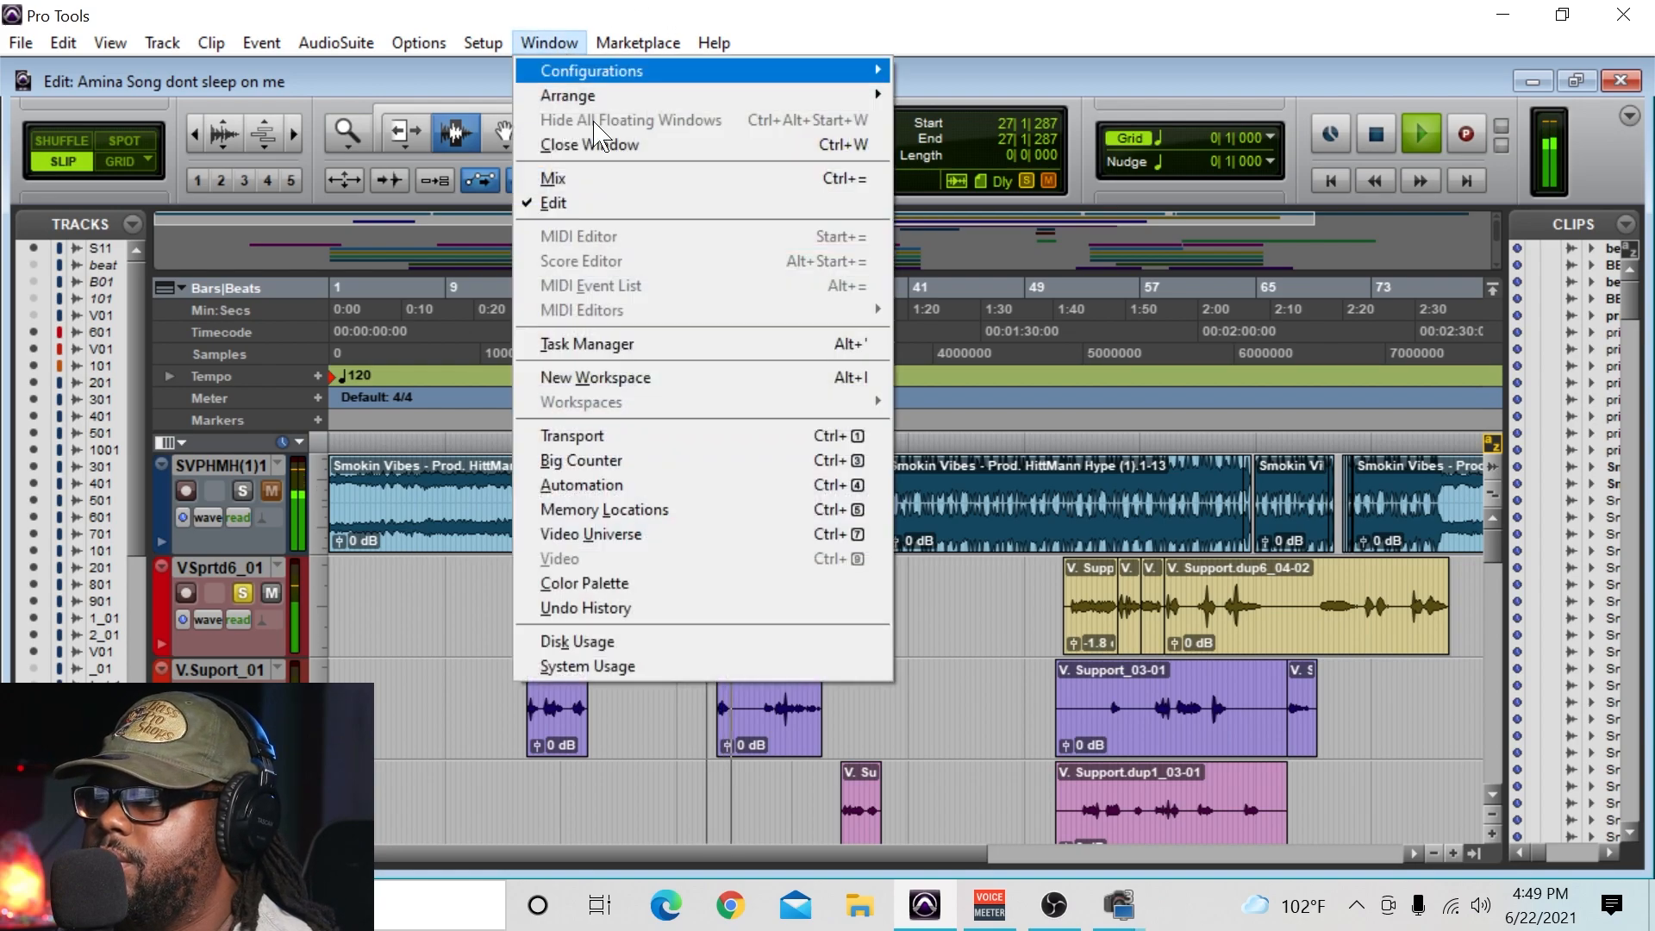
{"action": "left_click", "coordinate": [614, 178]}
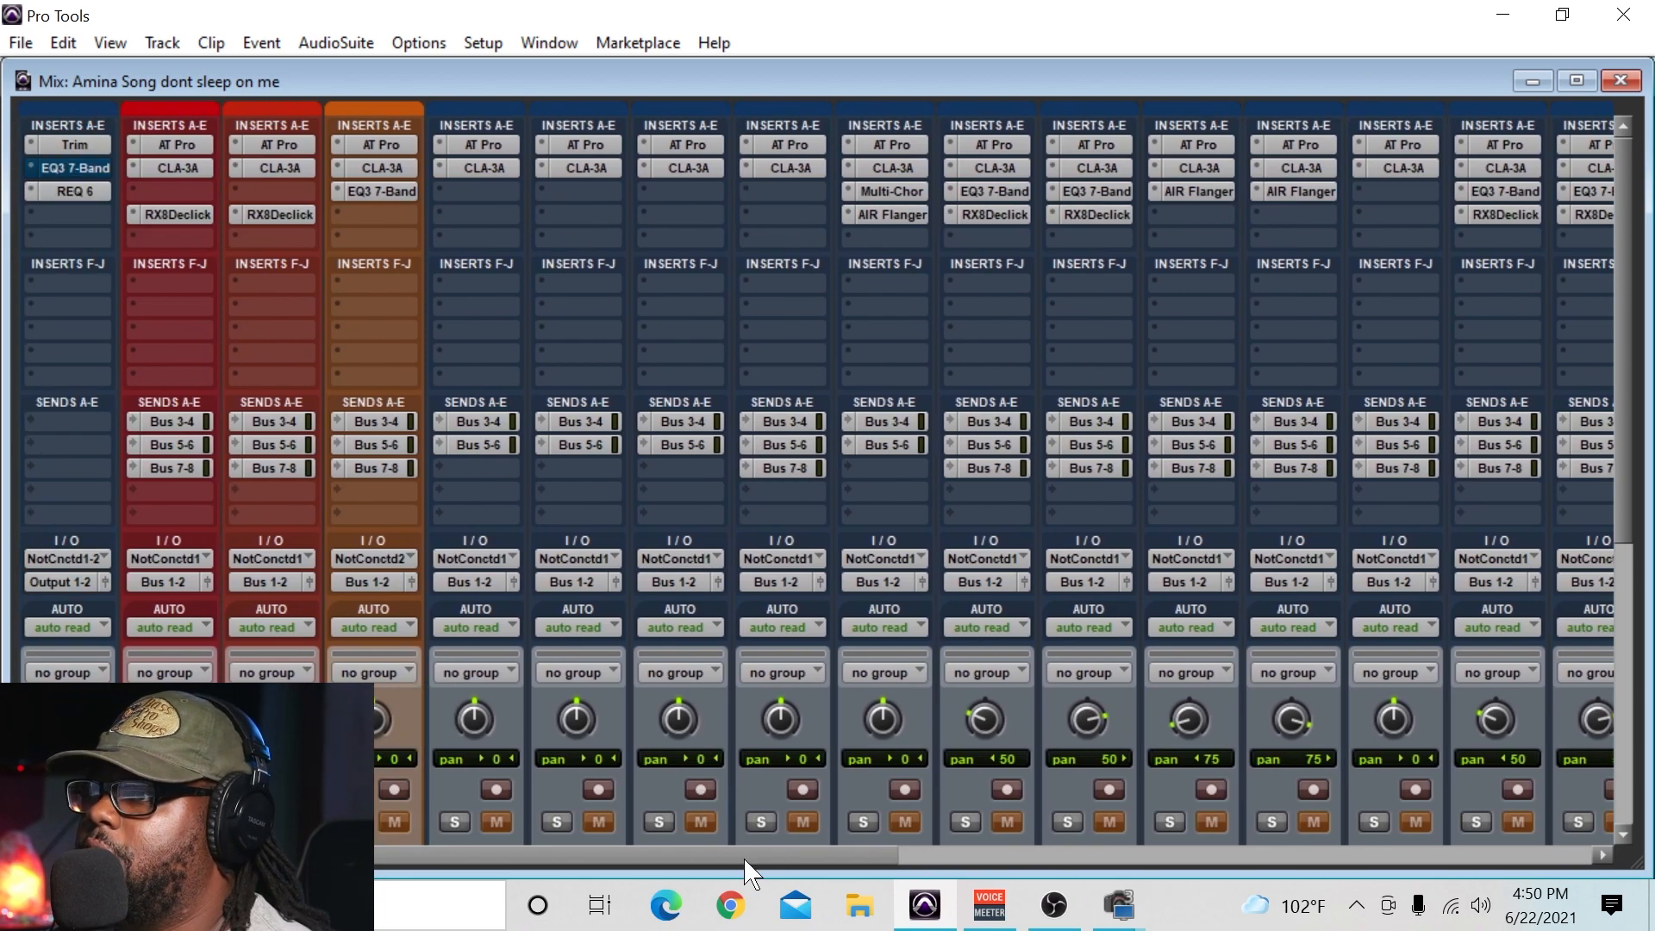
{"action": "left_click_drag", "start_coordinate": [747, 862], "coordinate": [1106, 874]}
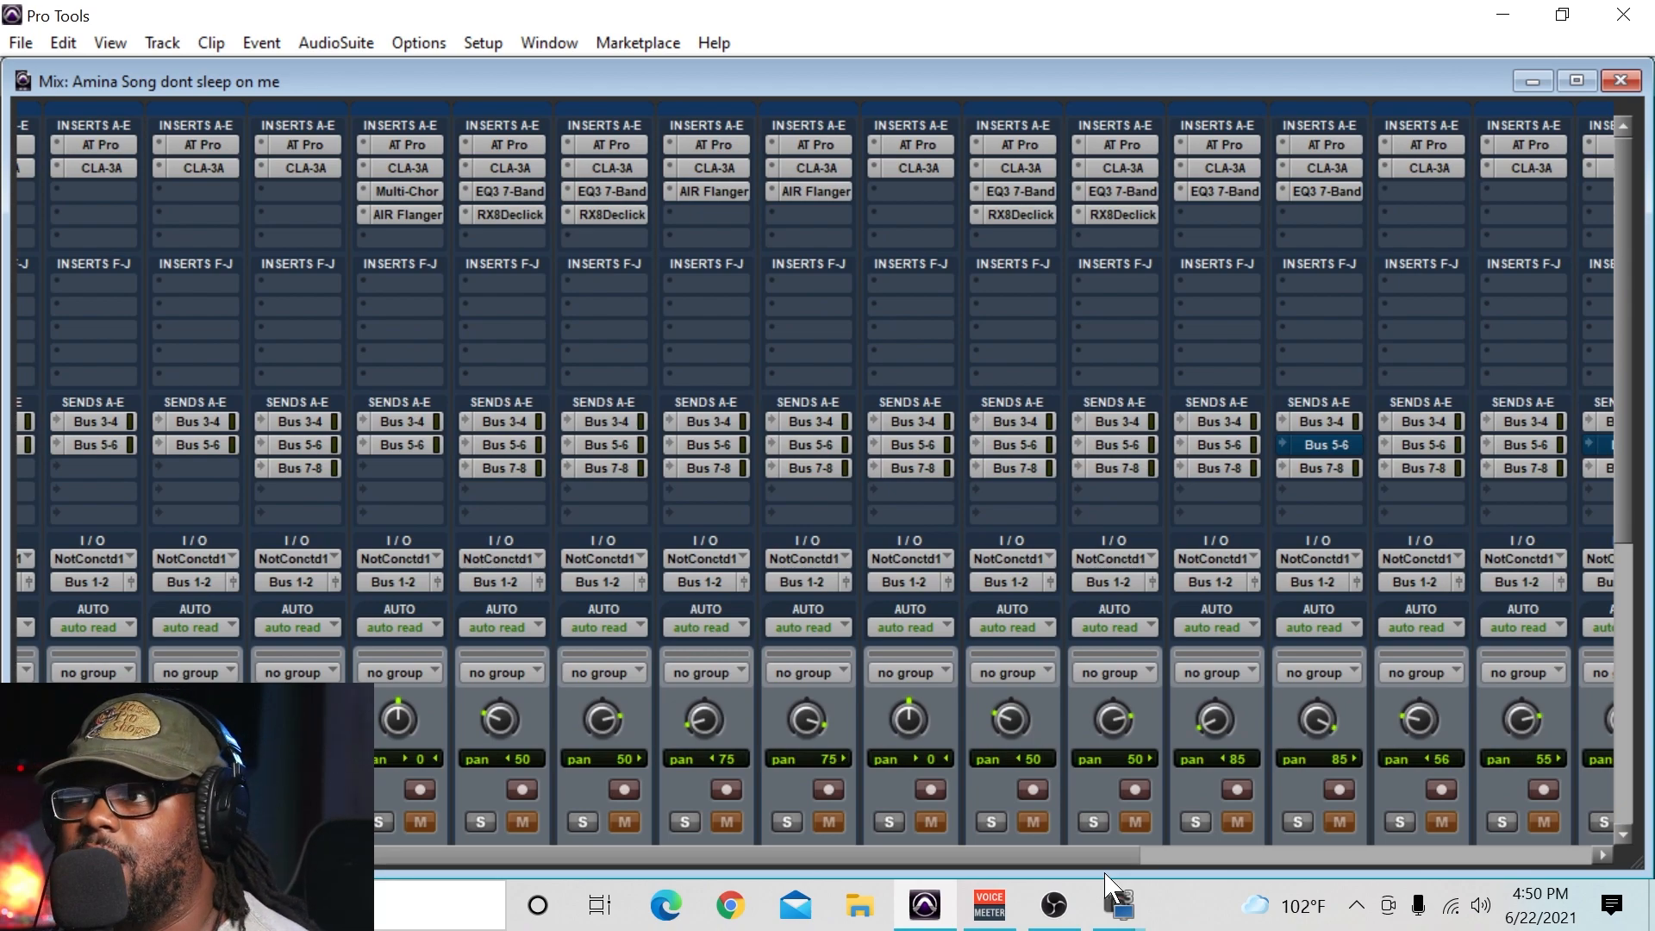
{"action": "left_click_drag", "start_coordinate": [1106, 878], "coordinate": [1448, 884]}
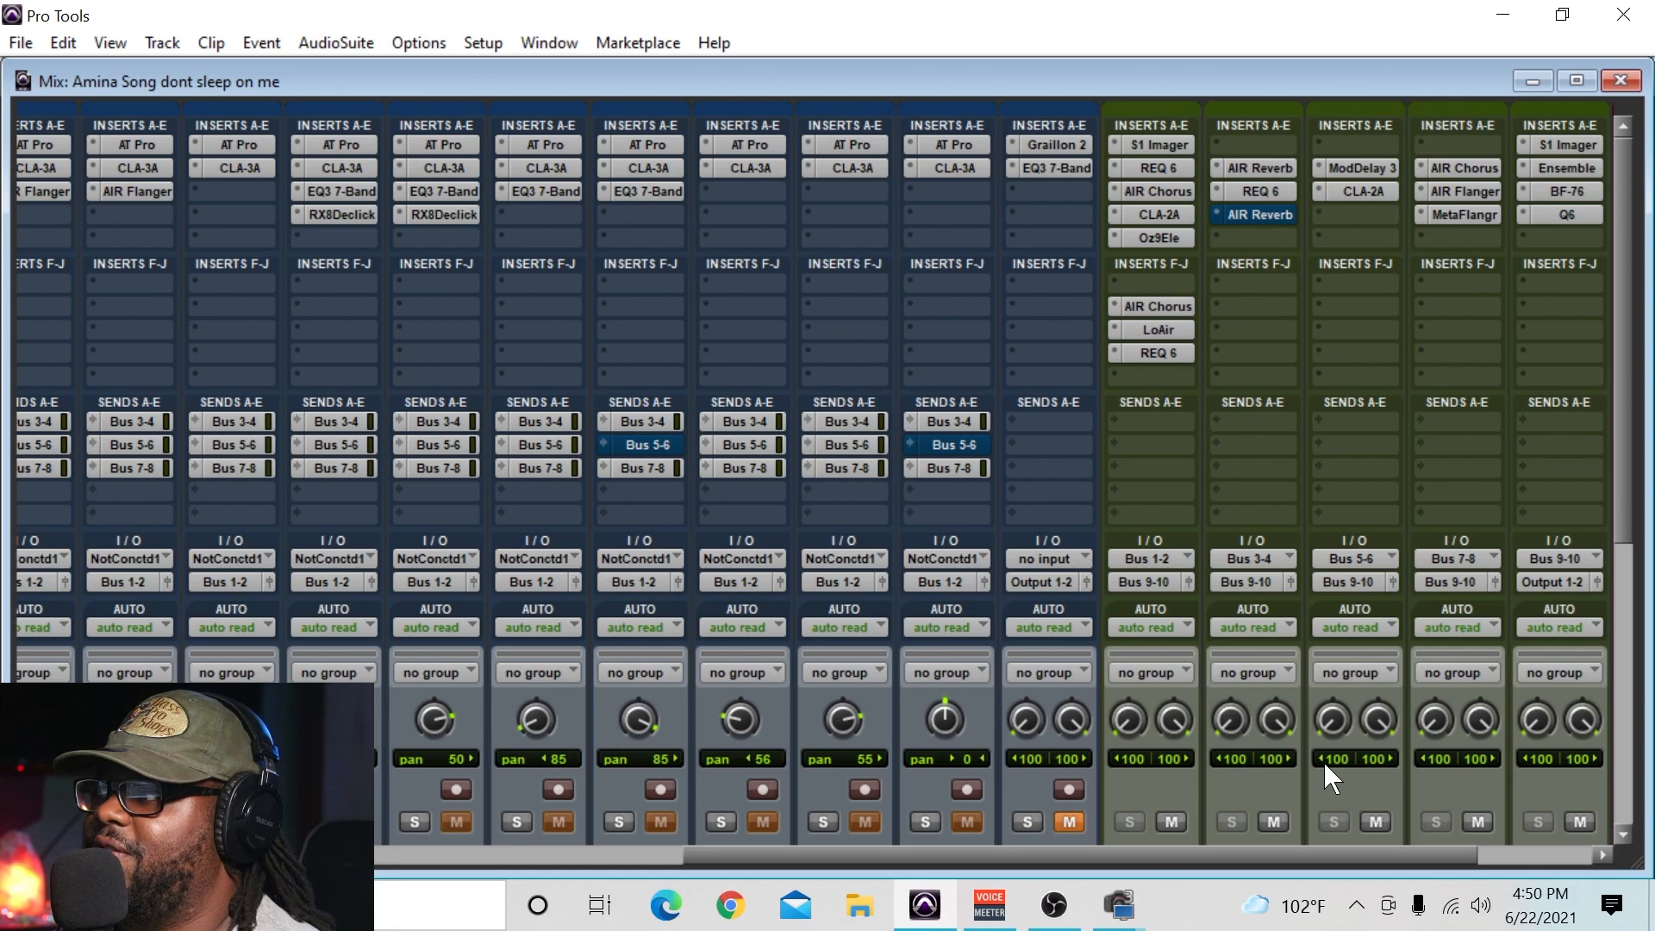
{"action": "left_click_drag", "start_coordinate": [771, 859], "coordinate": [247, 859]}
{"action": "left_click_drag", "start_coordinate": [385, 860], "coordinate": [298, 858]}
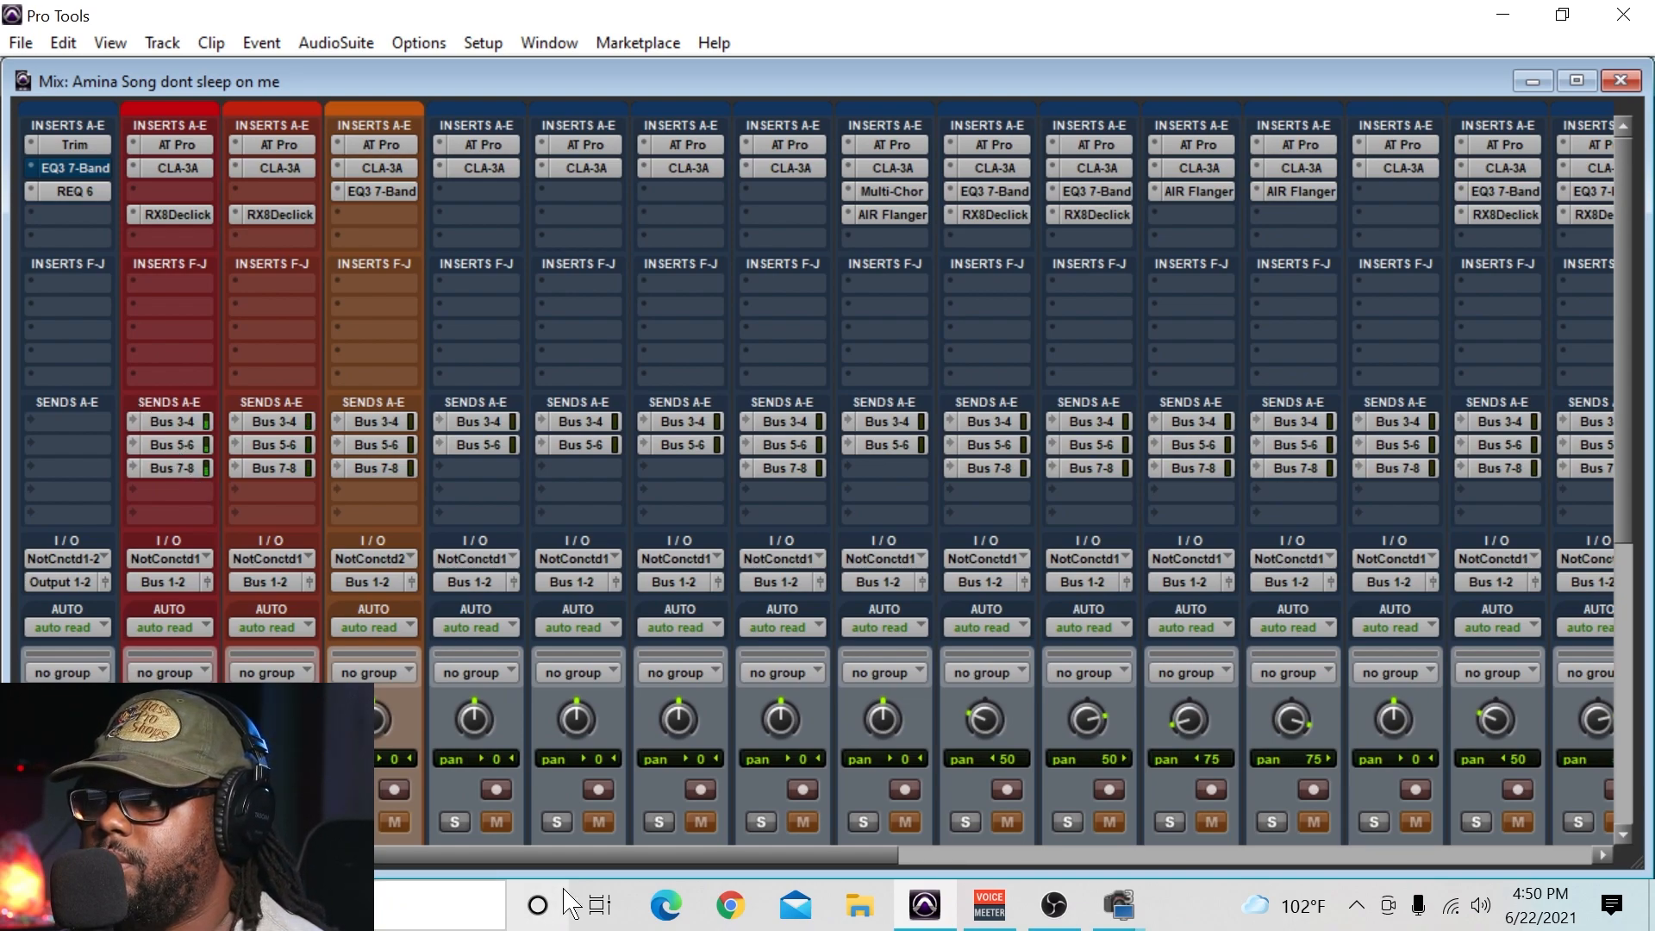
{"action": "left_click_drag", "start_coordinate": [618, 859], "coordinate": [1221, 855]}
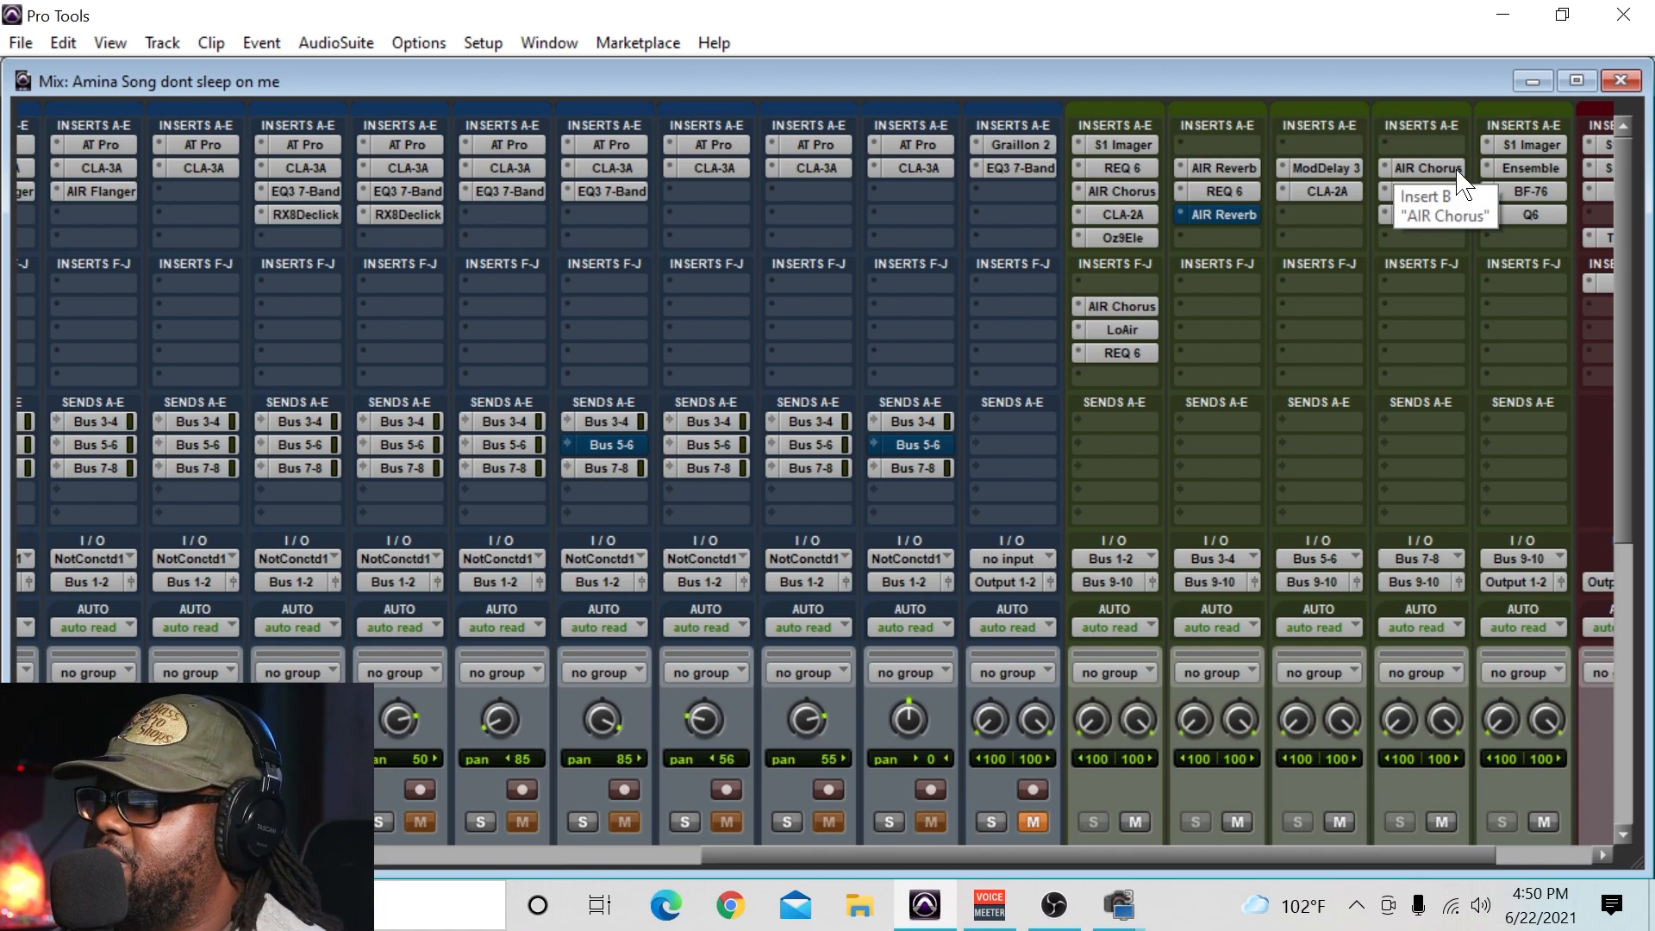
- Inspect the AIR Chorus, AIR Flanger and MetaFlanger settings on the Aux 4 channel, and close the plug-in window
{"action": "left_click", "coordinate": [1428, 169]}
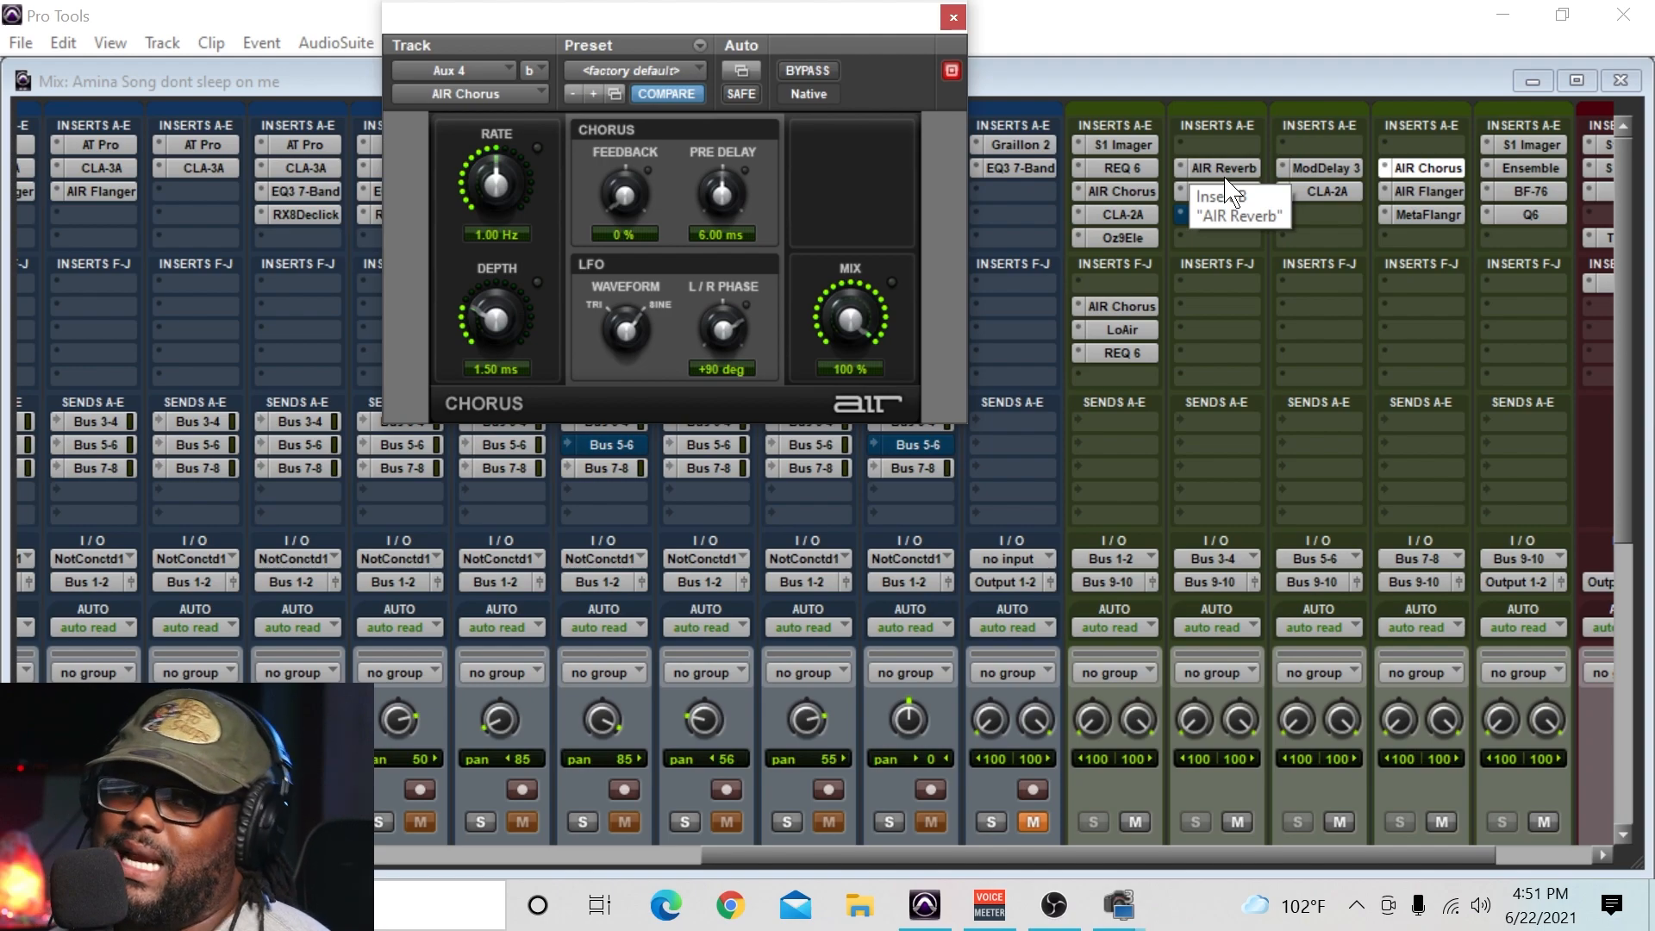
{"action": "left_click", "coordinate": [1429, 168]}
{"action": "left_click", "coordinate": [1427, 171]}
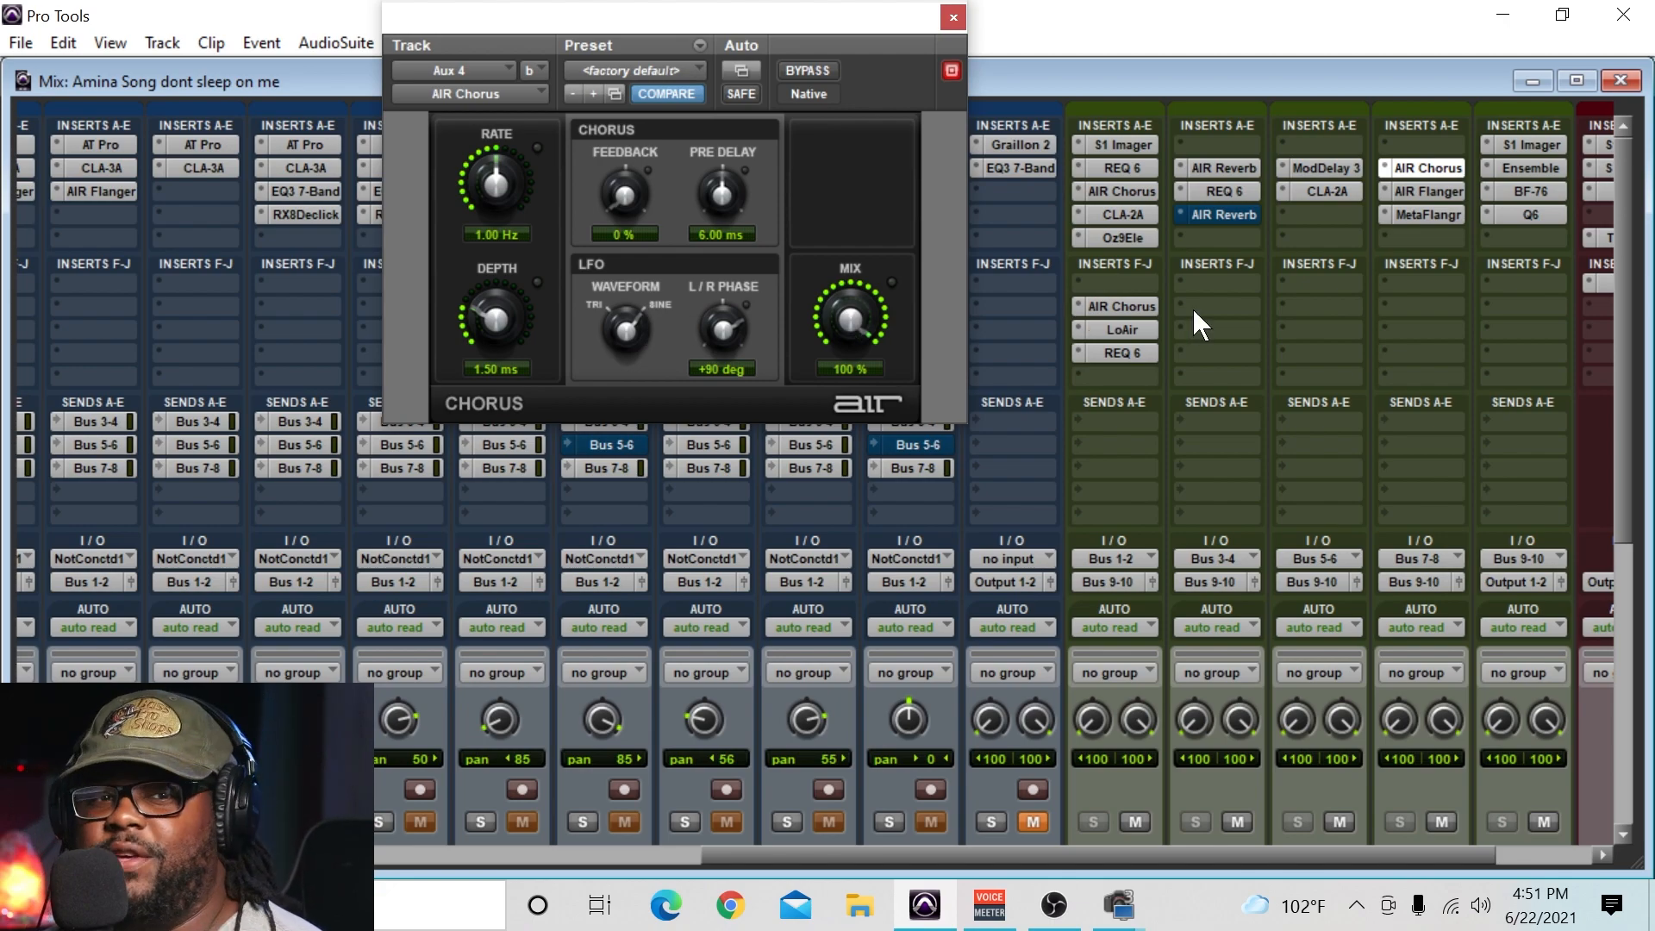
{"action": "left_click", "coordinate": [1428, 190]}
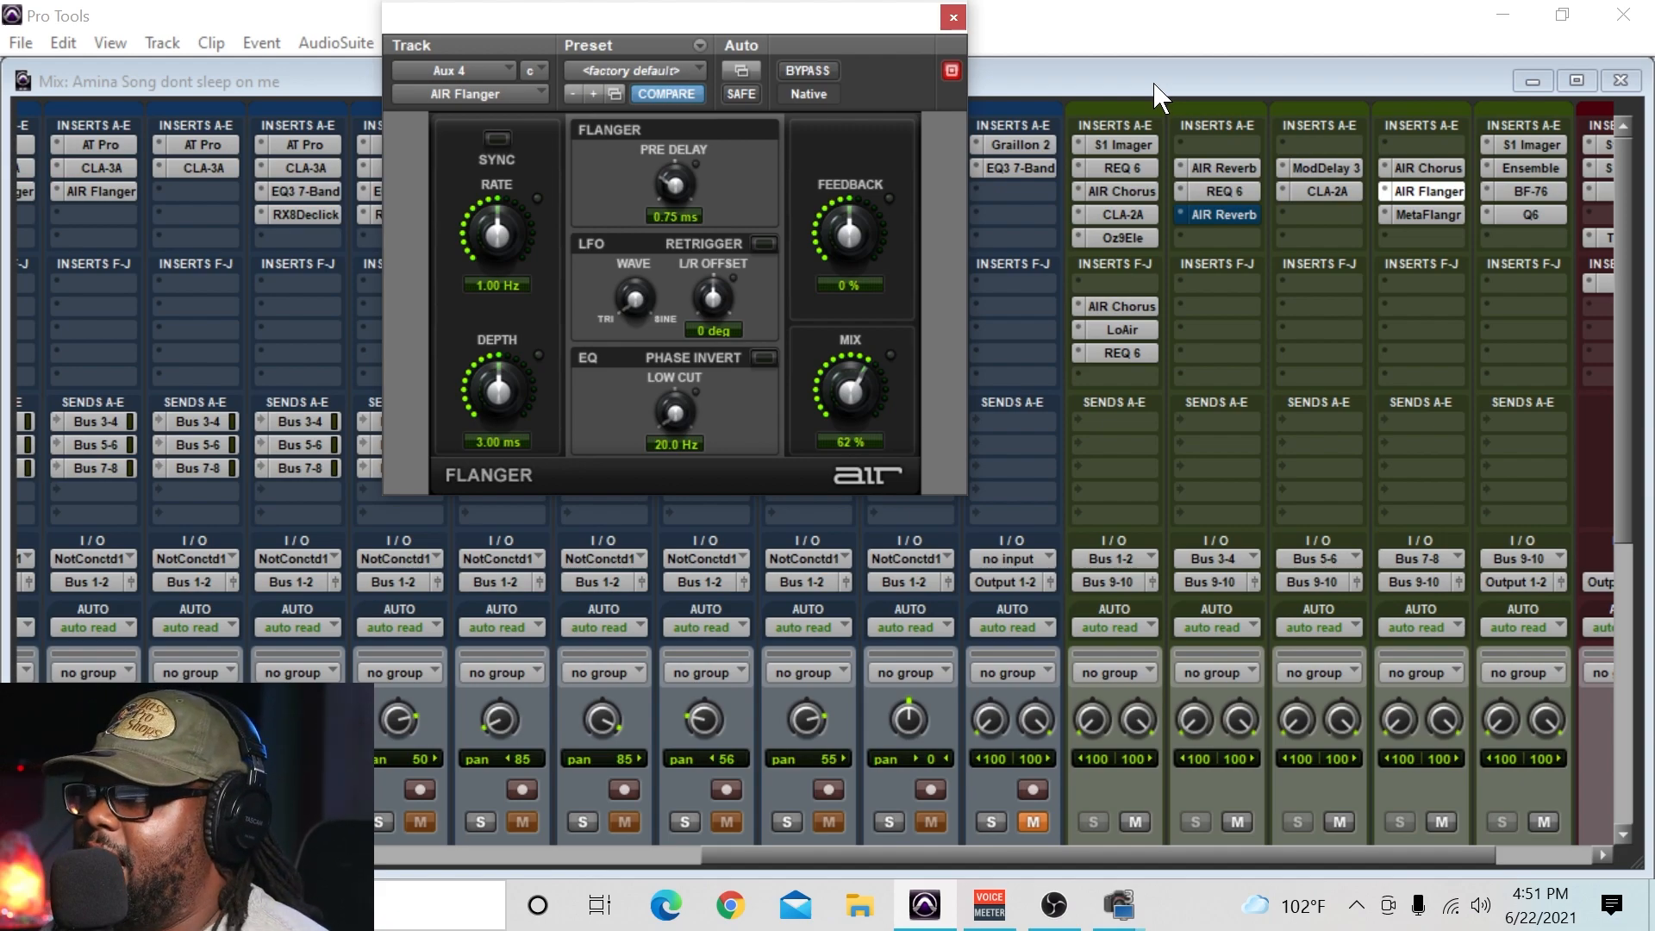
{"action": "left_click", "coordinate": [1398, 215]}
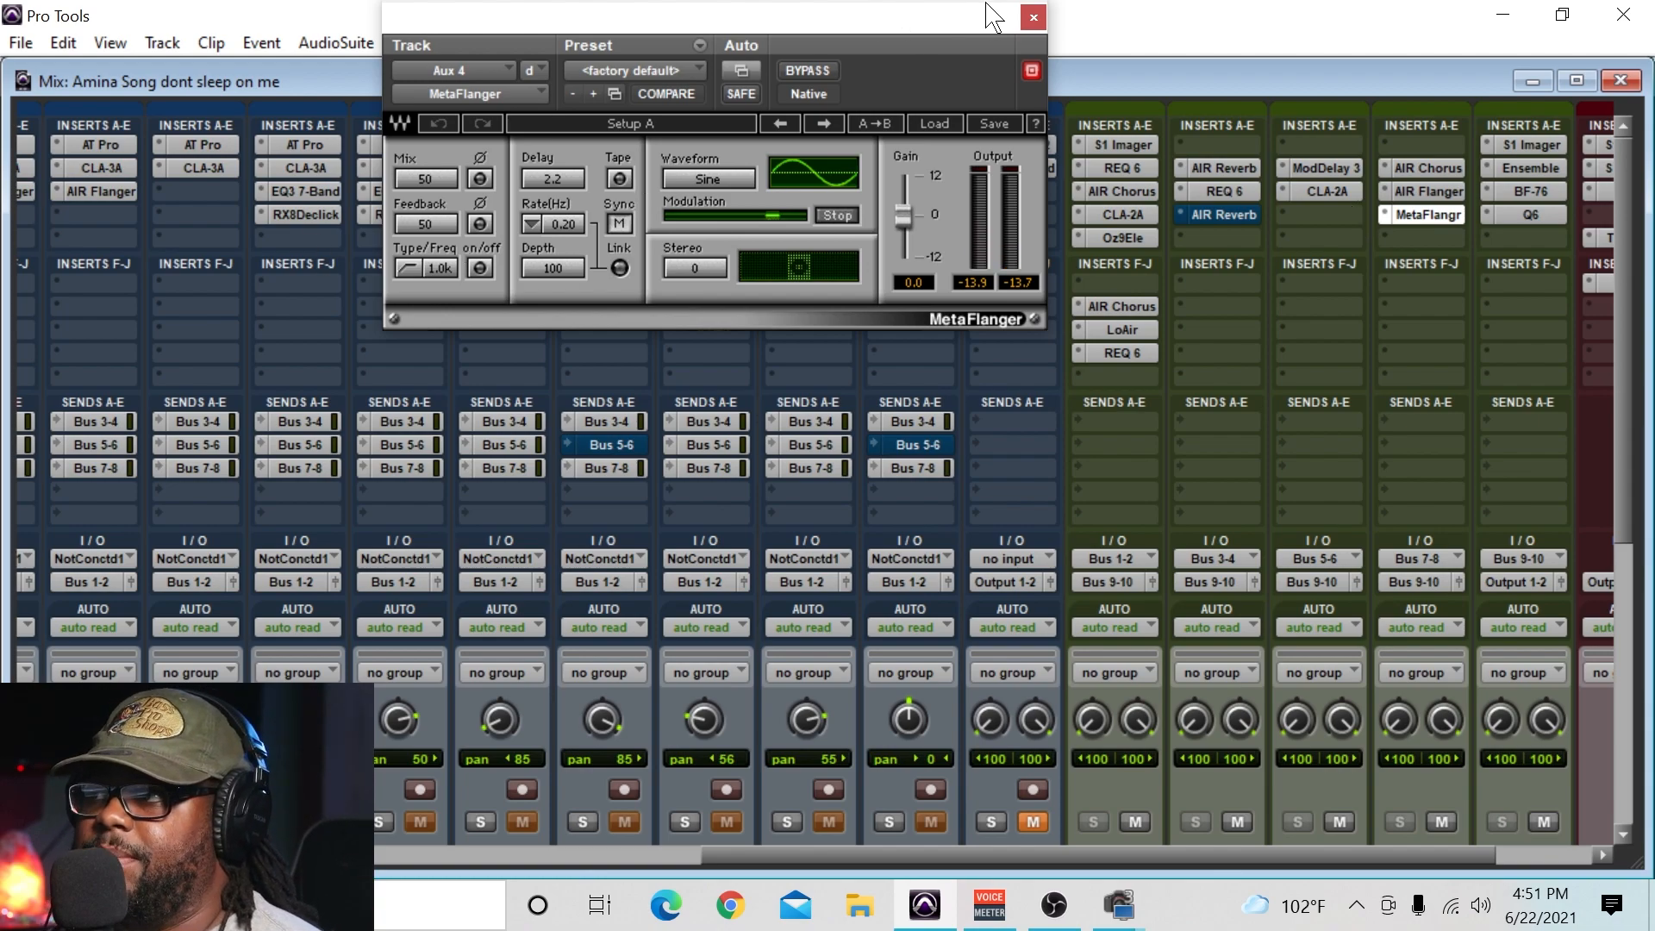
{"action": "left_click", "coordinate": [1032, 18]}
- Mute the Bus 7-8 send on the red VSprtd6_01 vocal channel
{"action": "scroll", "coordinate": [732, 854], "scroll_direction": "left", "scroll_amount": 4}
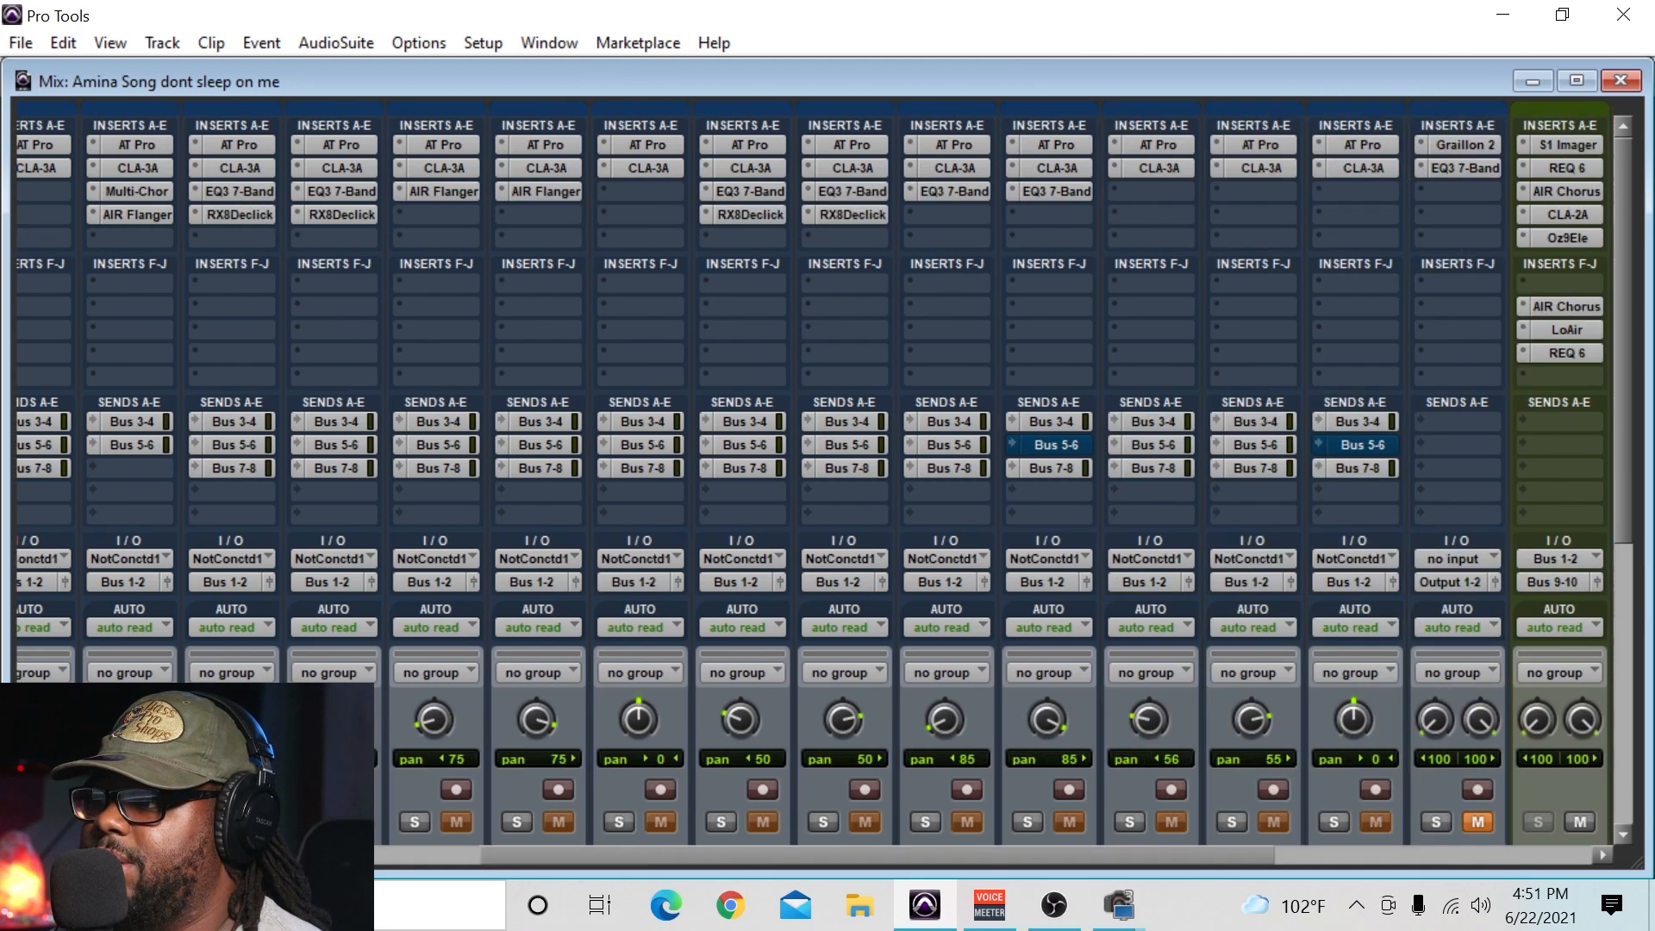
{"action": "scroll", "coordinate": [733, 853], "scroll_direction": "left", "scroll_amount": 7}
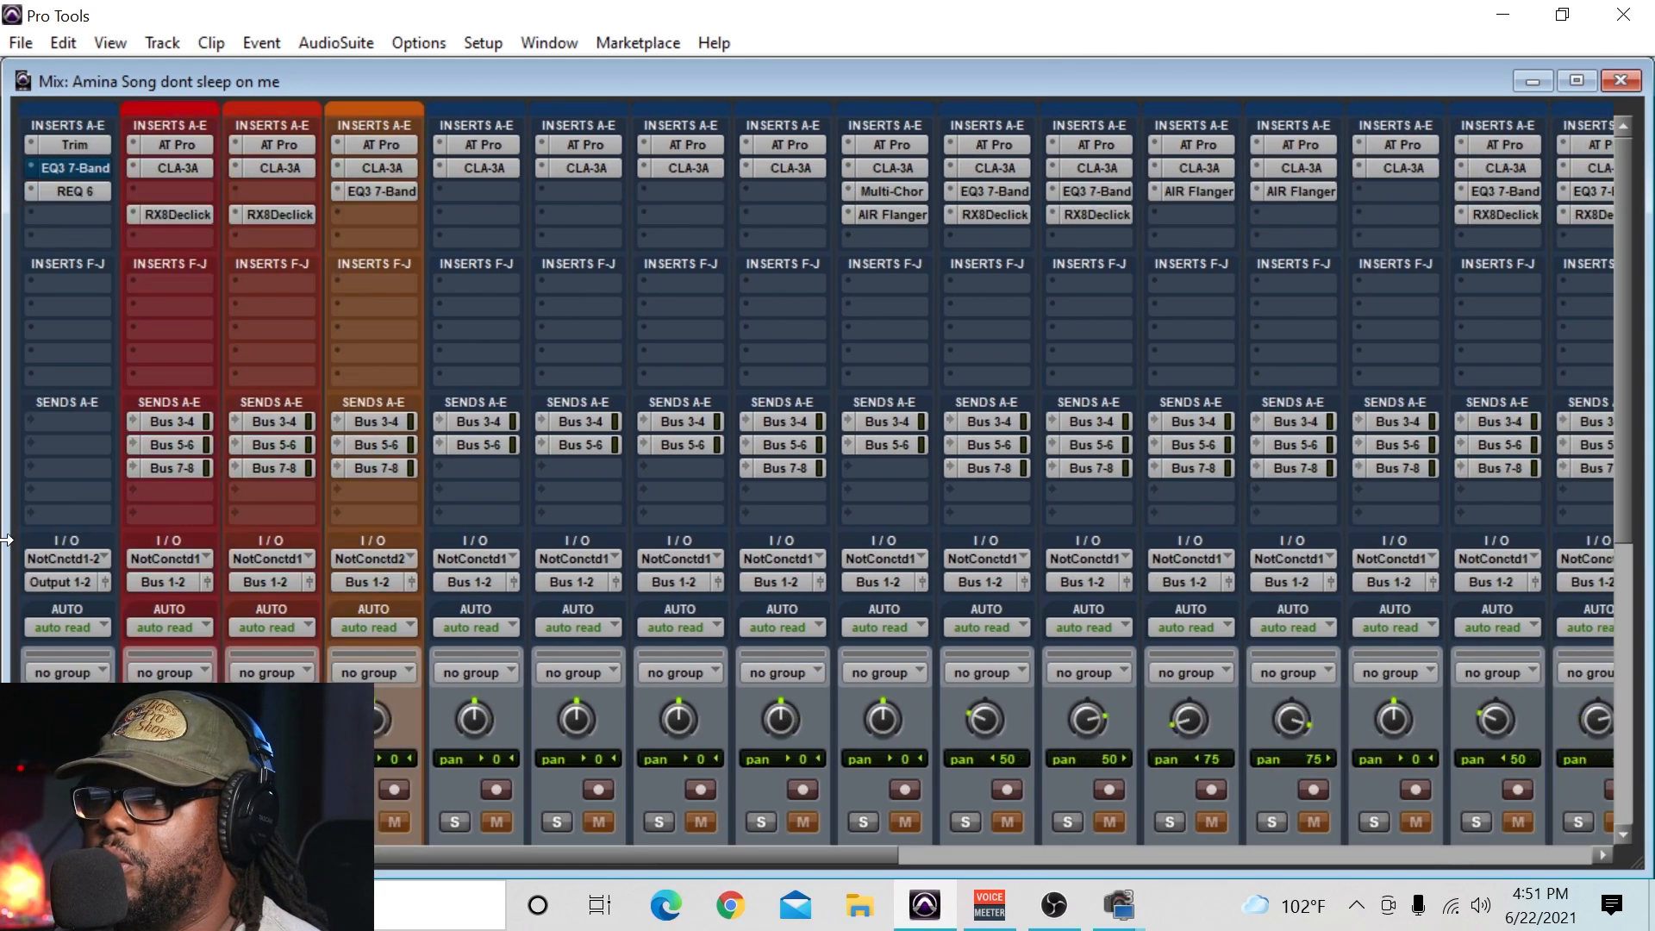
{"action": "left_click", "coordinate": [179, 466], "text": "ctrl"}
- Compare the vocal channels' sends and panning with the AIR Chorus inserts on the Bus 1-2 aux channel
{"action": "left_click_drag", "start_coordinate": [514, 852], "coordinate": [669, 842]}
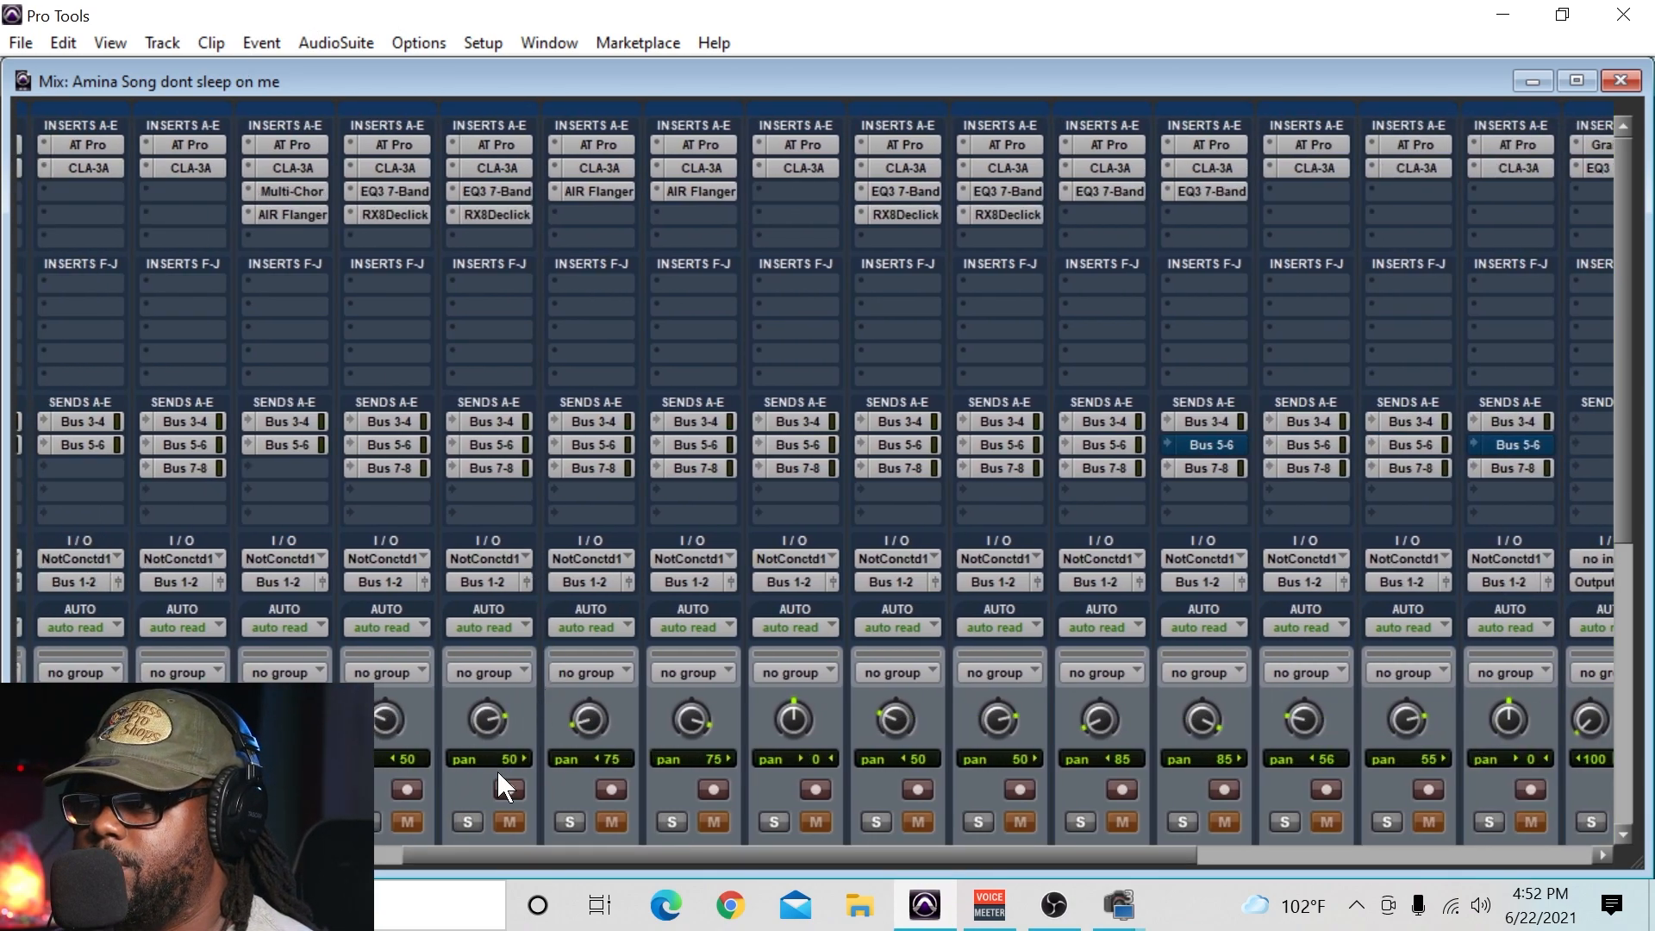
{"action": "left_click_drag", "start_coordinate": [464, 842], "coordinate": [585, 812]}
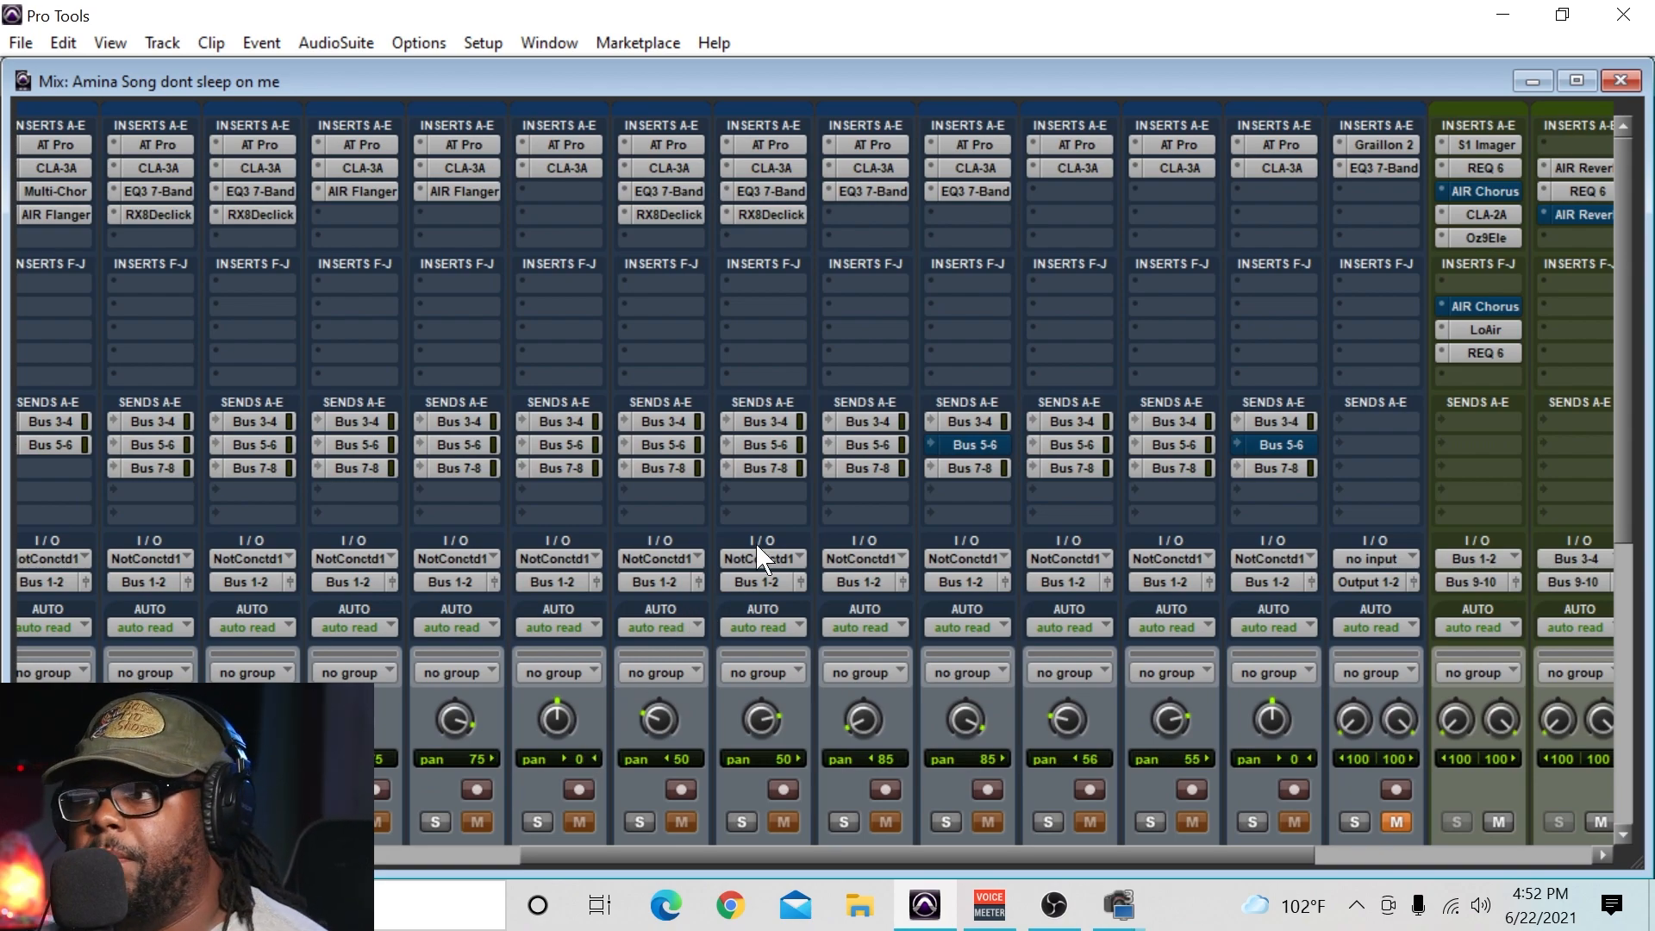
{"action": "left_click_drag", "start_coordinate": [608, 853], "coordinate": [362, 854]}
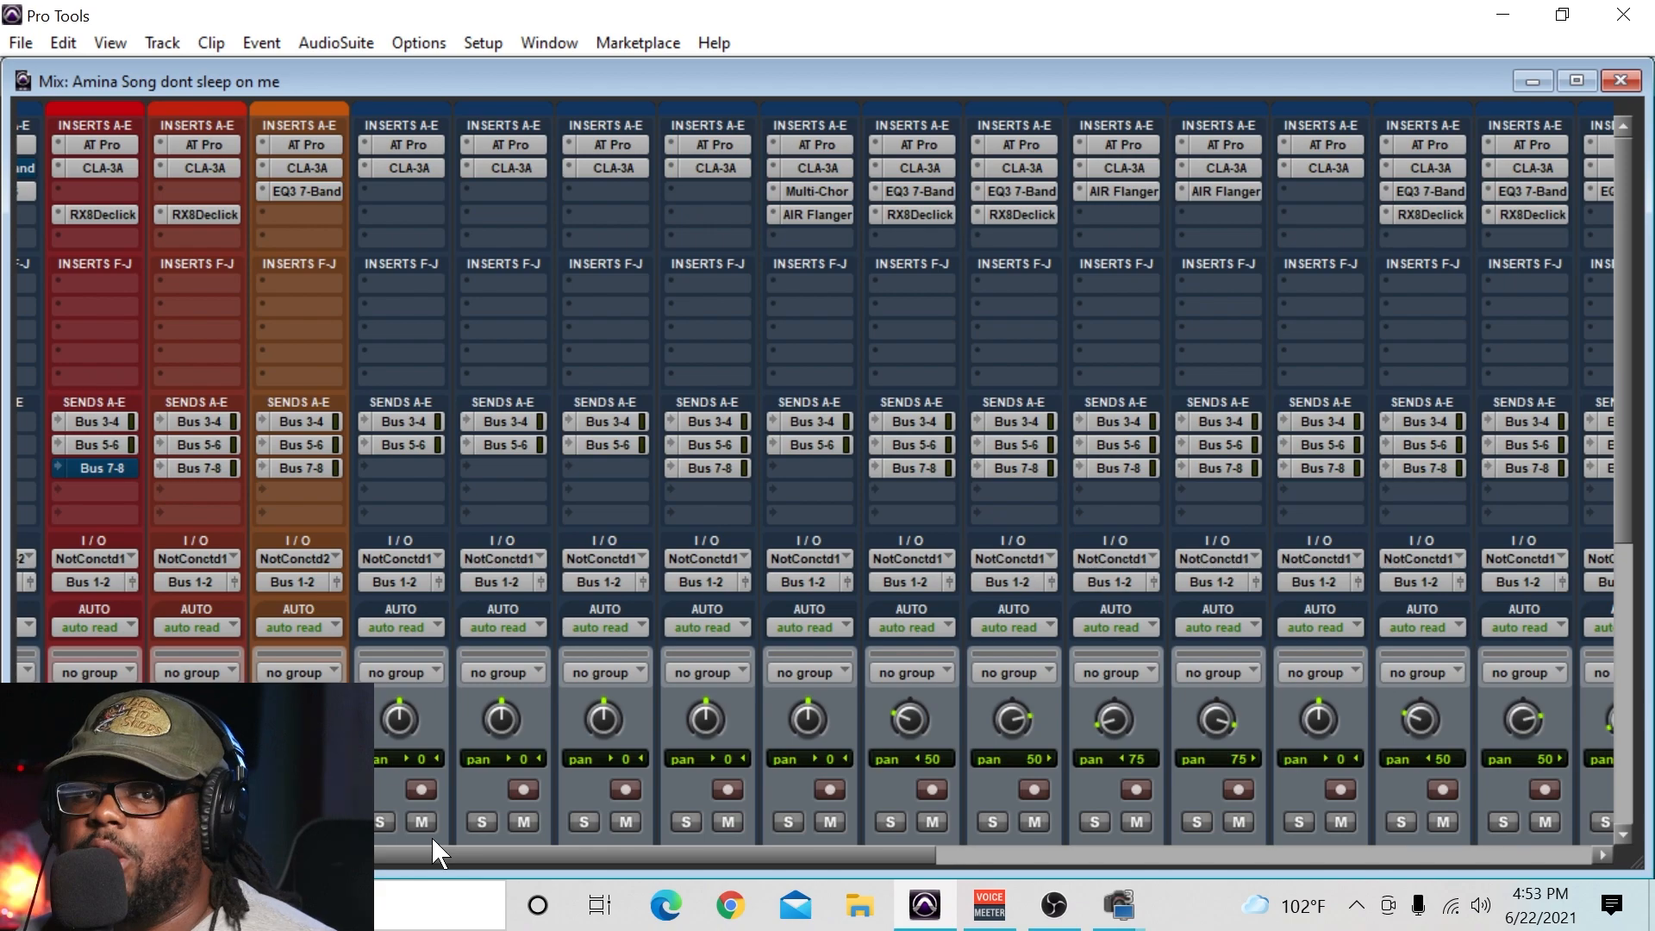
{"action": "left_click_drag", "start_coordinate": [432, 852], "coordinate": [353, 852]}
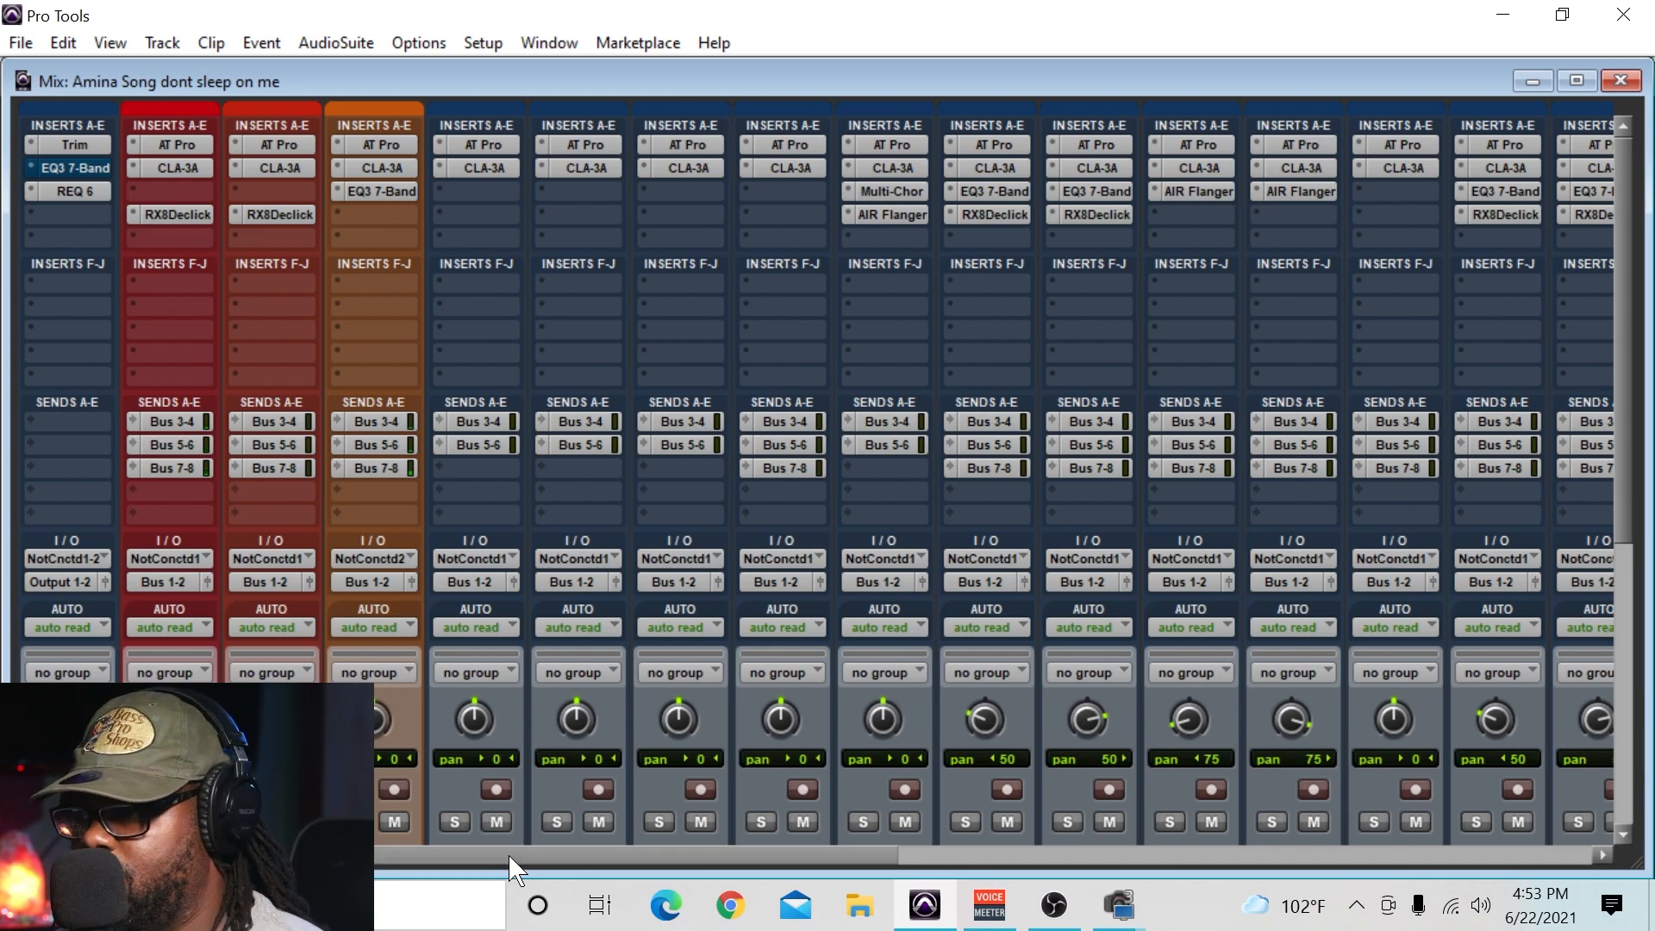
- Solo the Vrs.dp5_01 background vocal channel during playback to audition it
{"action": "left_click_drag", "start_coordinate": [508, 857], "coordinate": [564, 857]}
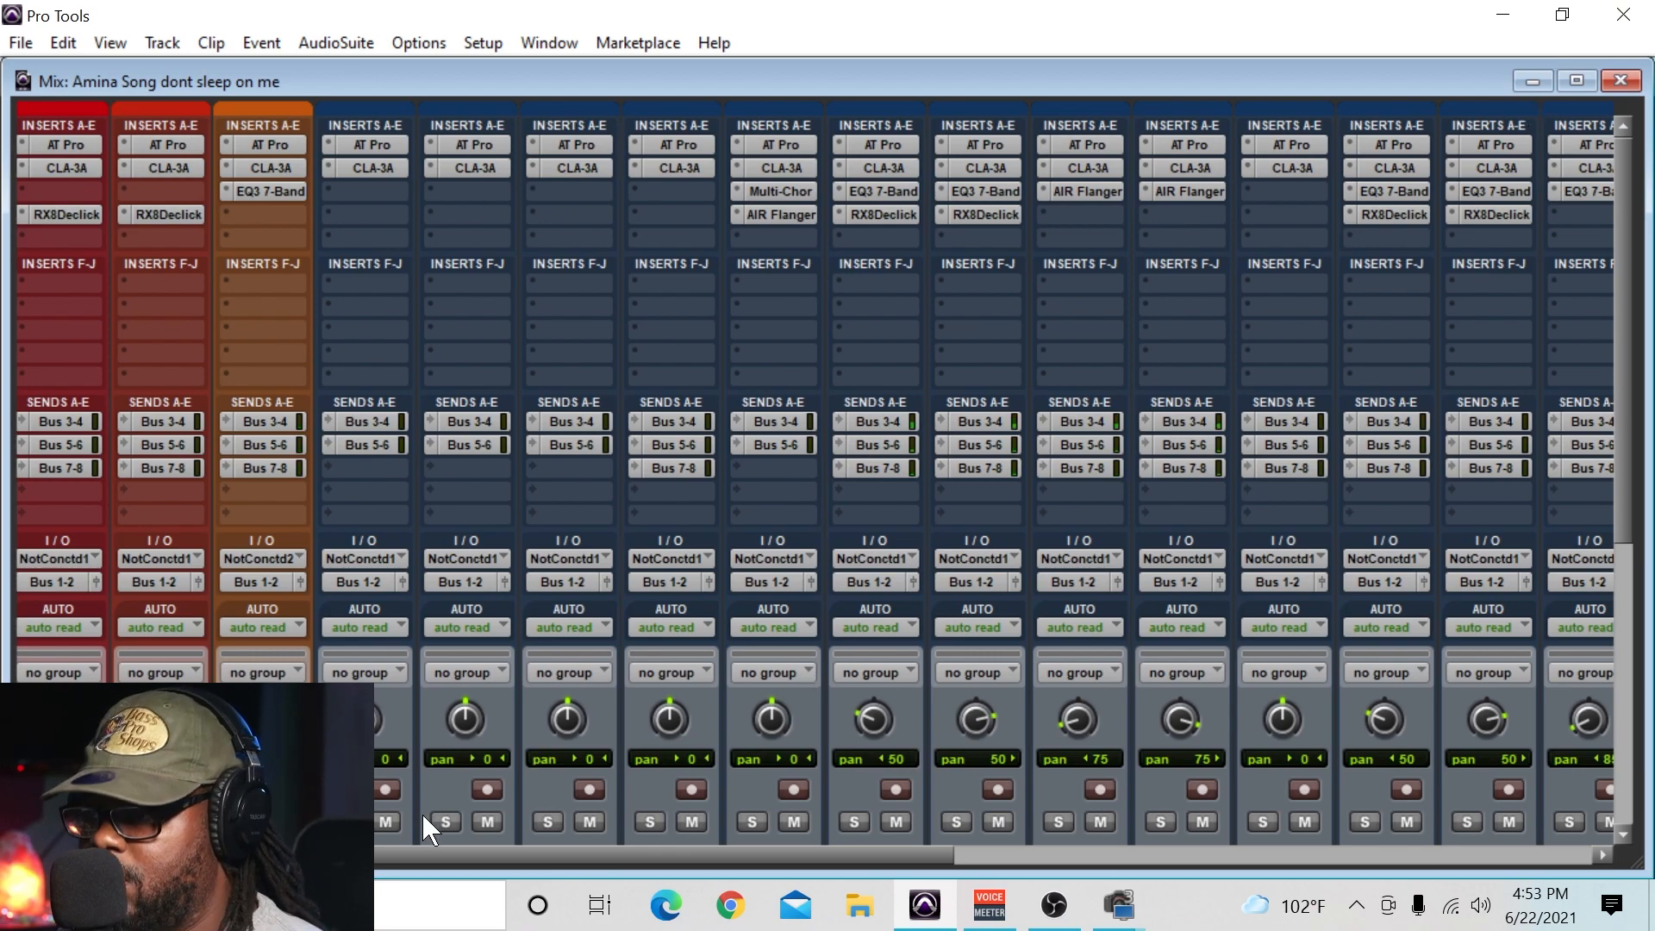
{"action": "scroll", "coordinate": [943, 738], "scroll_direction": "down", "scroll_amount": 5}
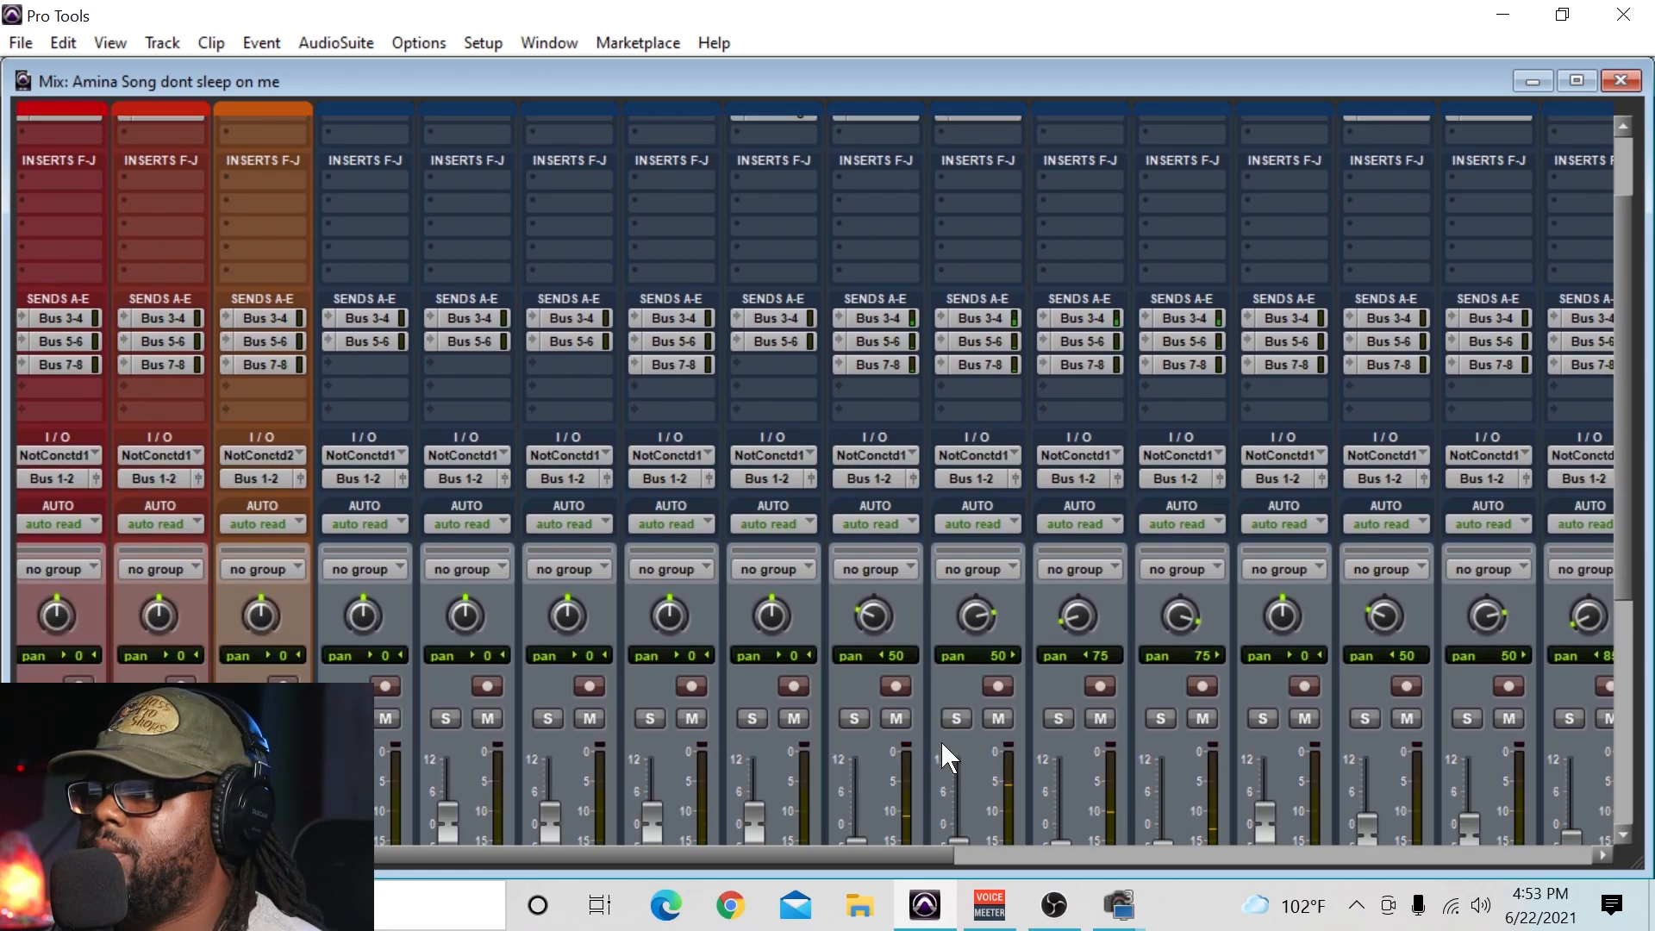
{"action": "left_click", "coordinate": [1628, 371]}
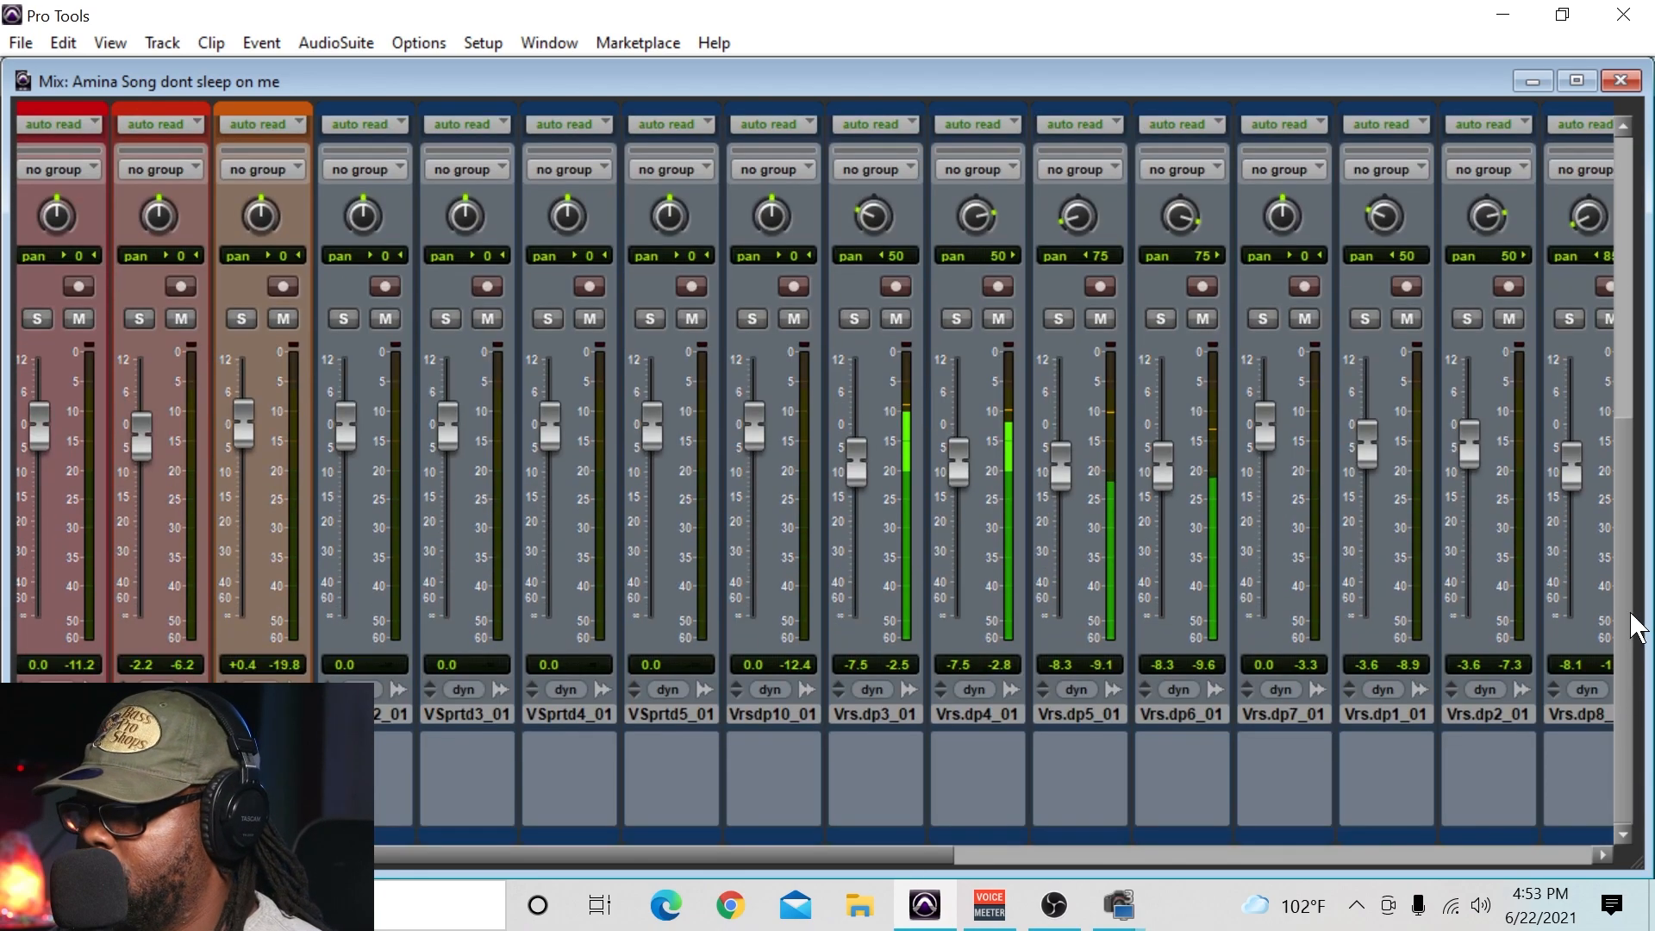
{"action": "key", "text": "alt"}
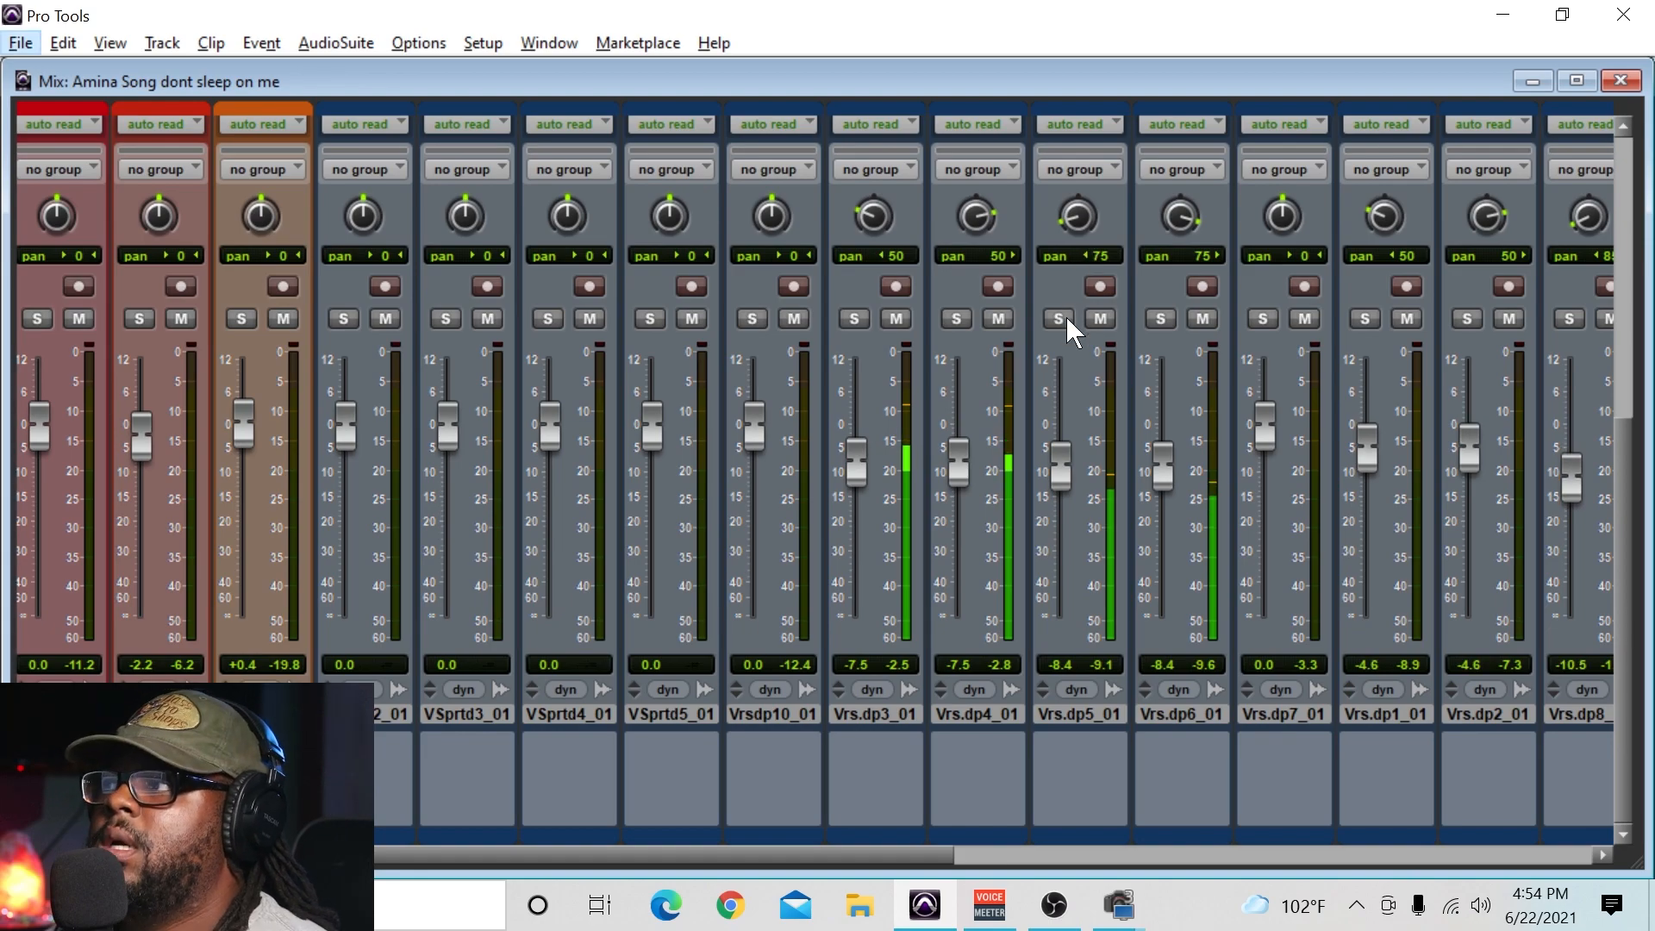
{"action": "left_click", "coordinate": [1062, 318]}
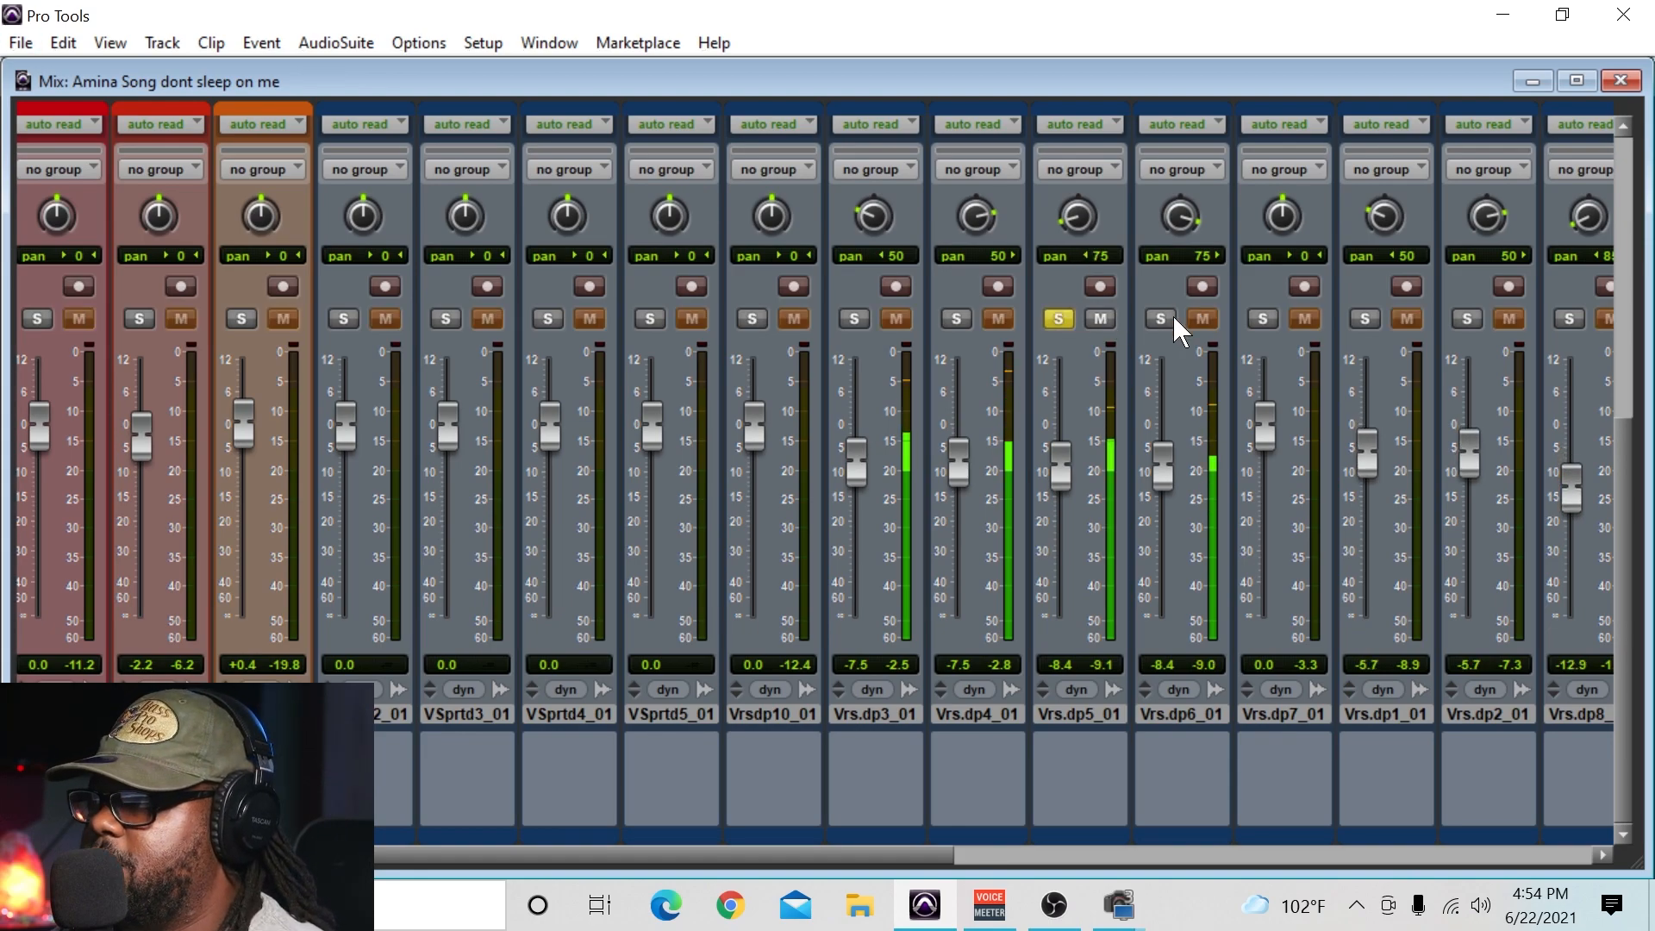
- Recheck the faders in the Mix window, and set the playback position in the Edit window to about bar 52, beat 2
{"action": "key", "text": "ctrl+equal"}
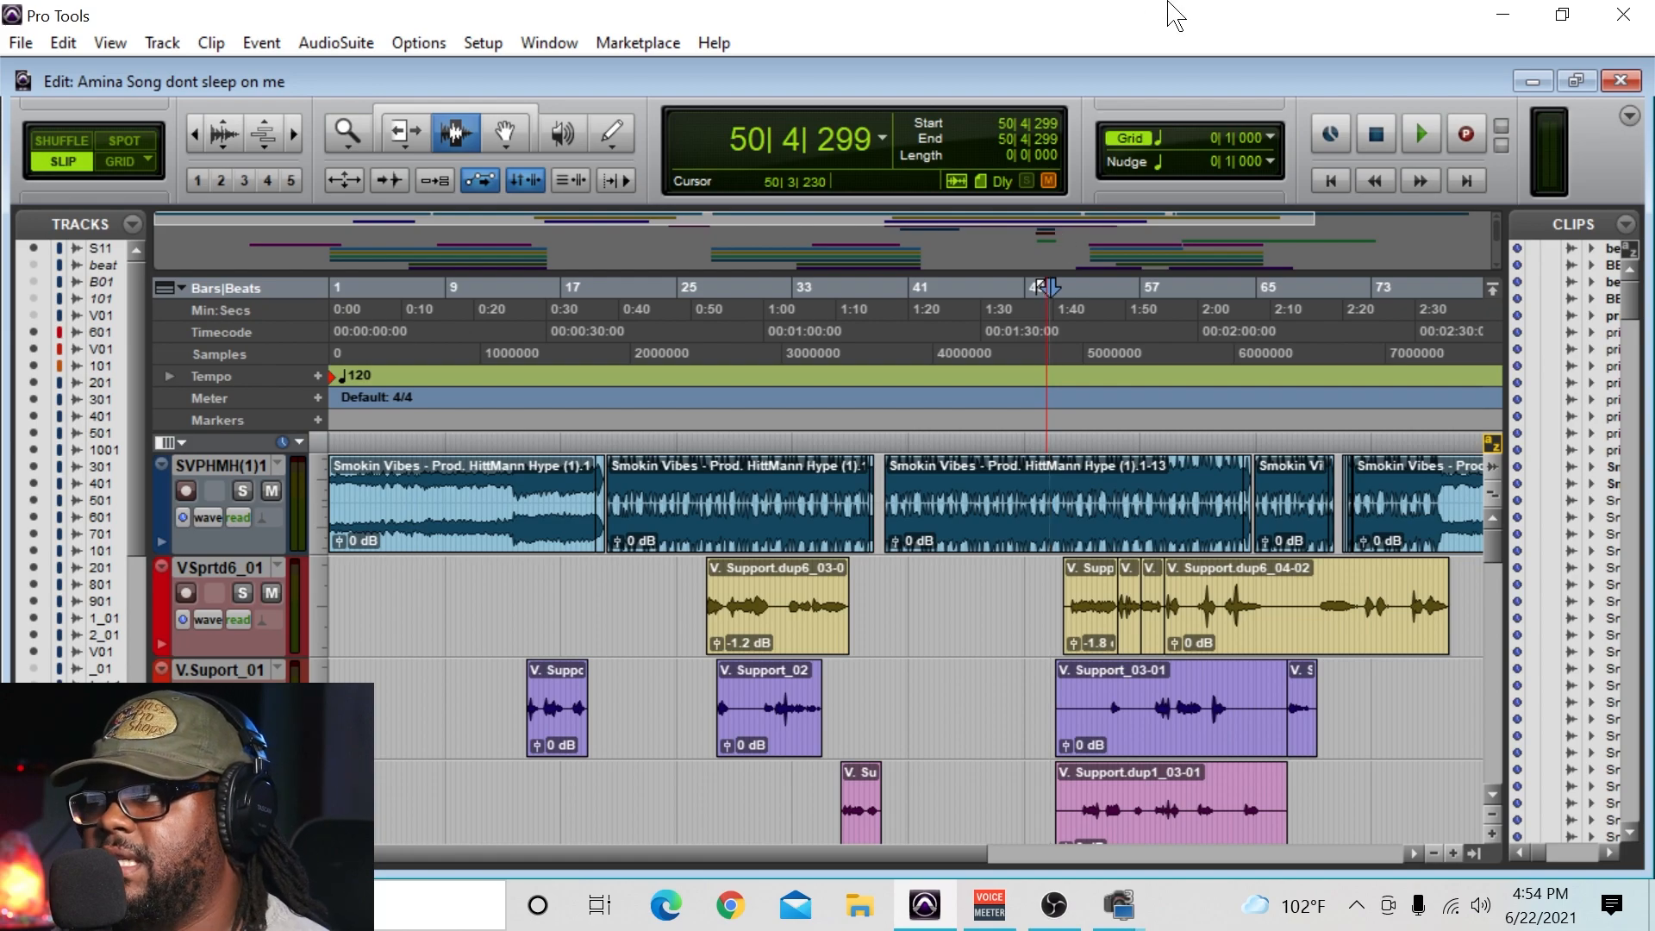
{"action": "left_click", "coordinate": [549, 43]}
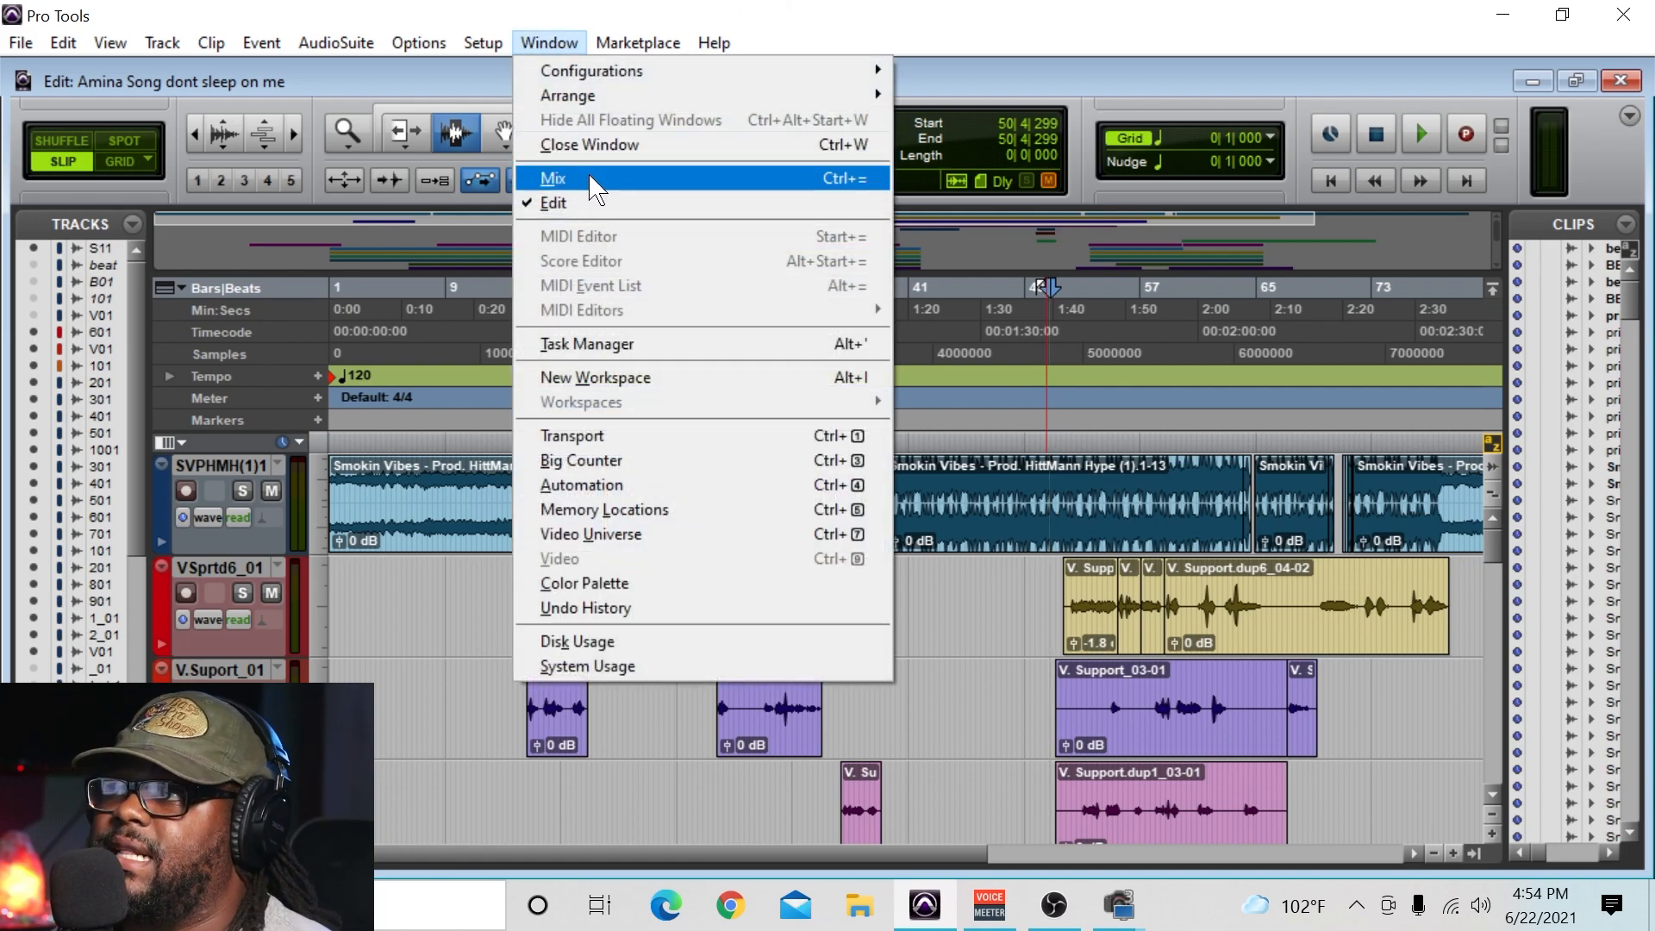
{"action": "left_click", "coordinate": [589, 172]}
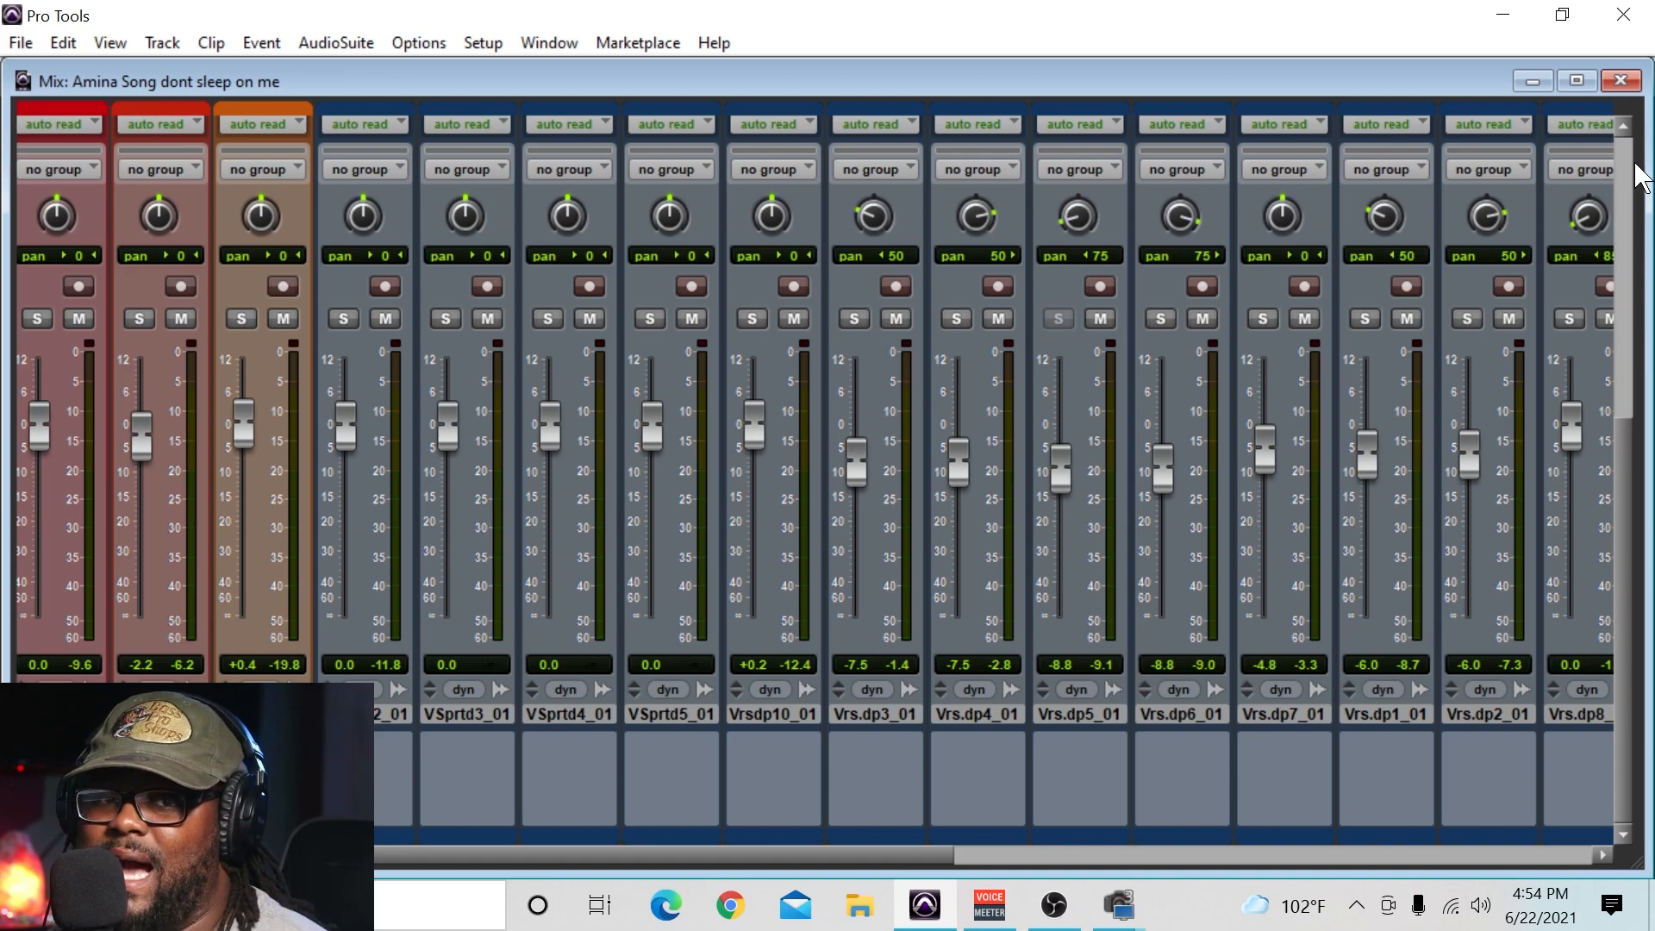
{"action": "left_click", "coordinate": [1607, 89]}
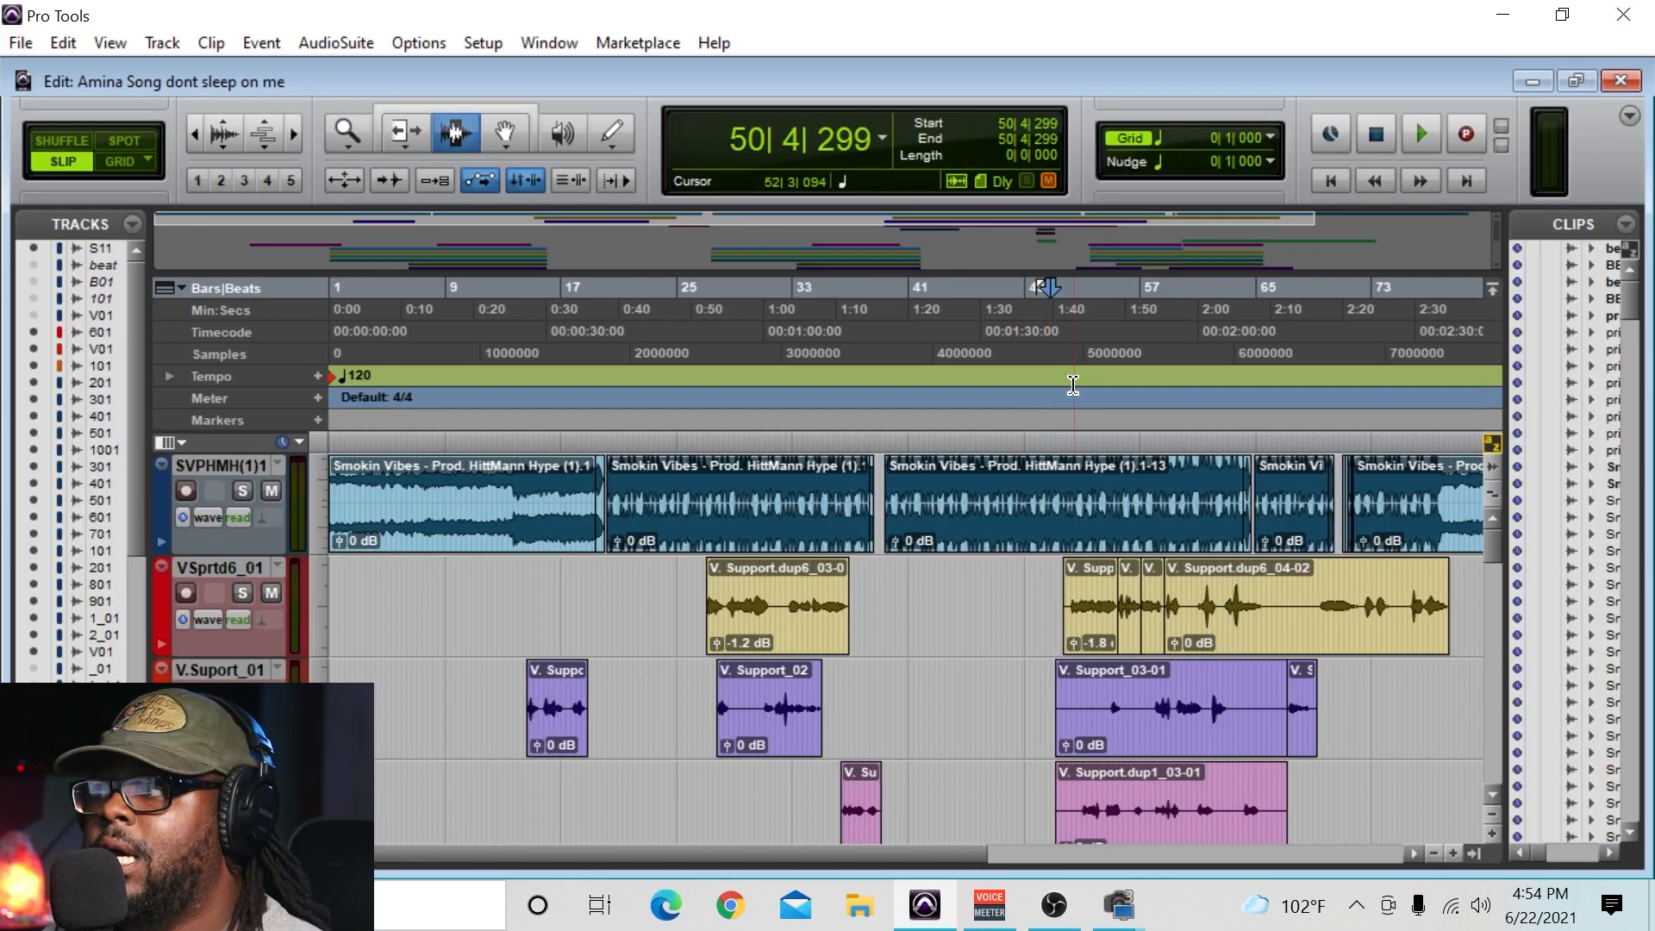
{"action": "left_click", "coordinate": [1071, 320]}
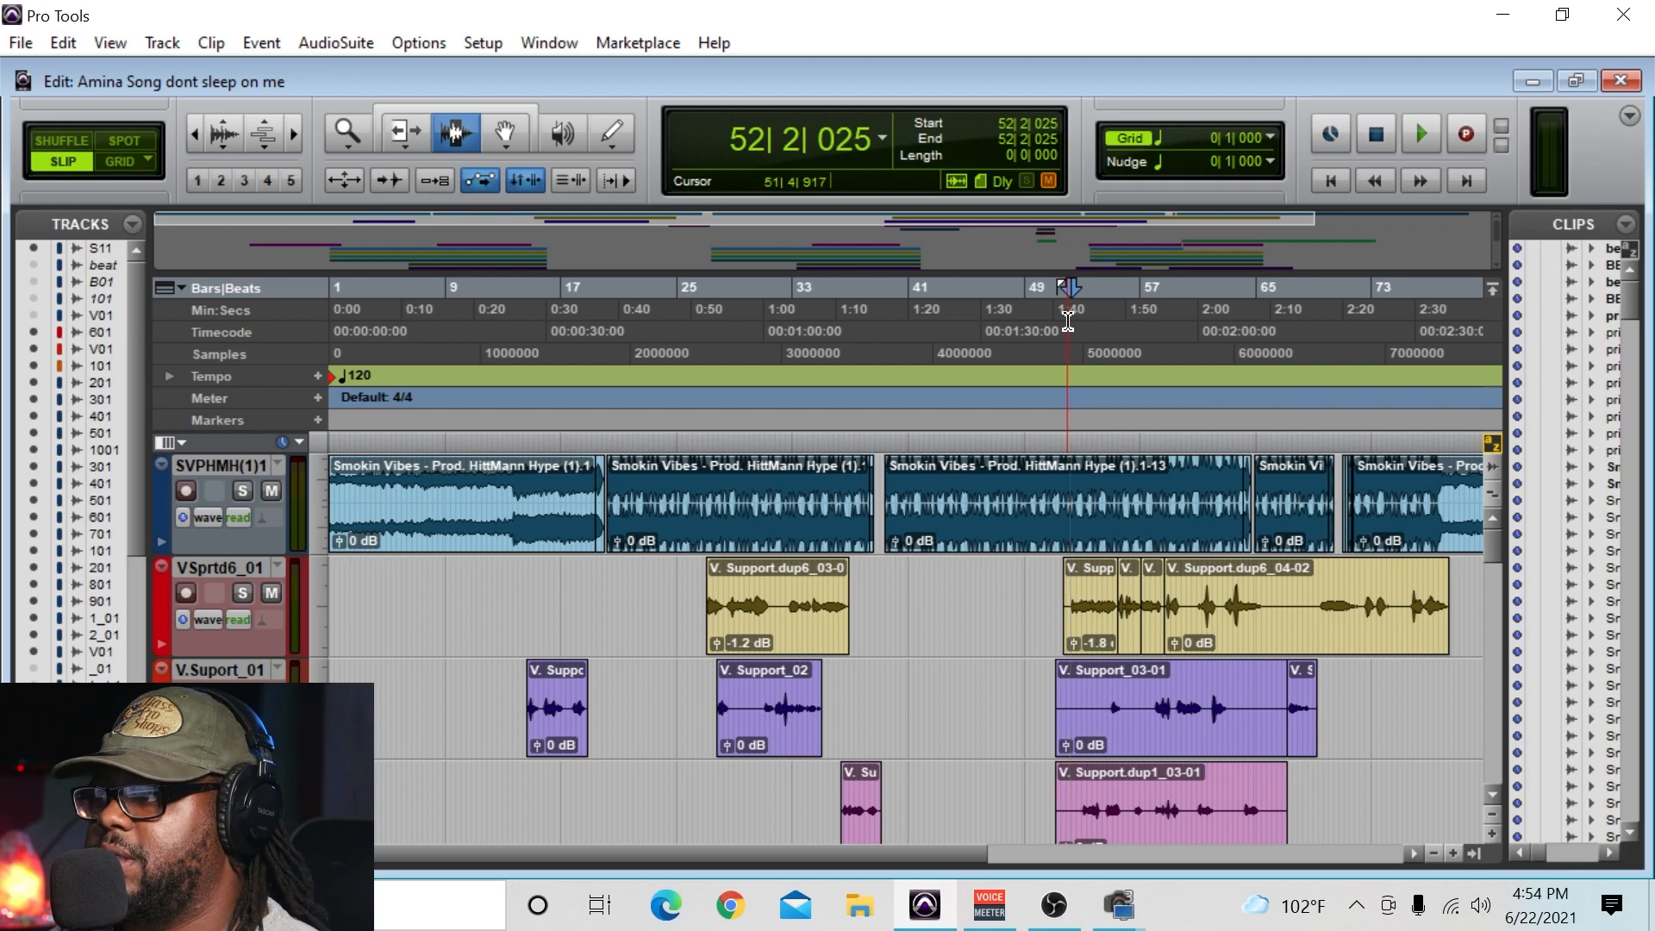
- Play the song from about bar 51, beat 4, while looking over the red V.Support background vocal clips against the beat
{"action": "left_click", "coordinate": [1067, 320]}
{"action": "key", "text": "space"}
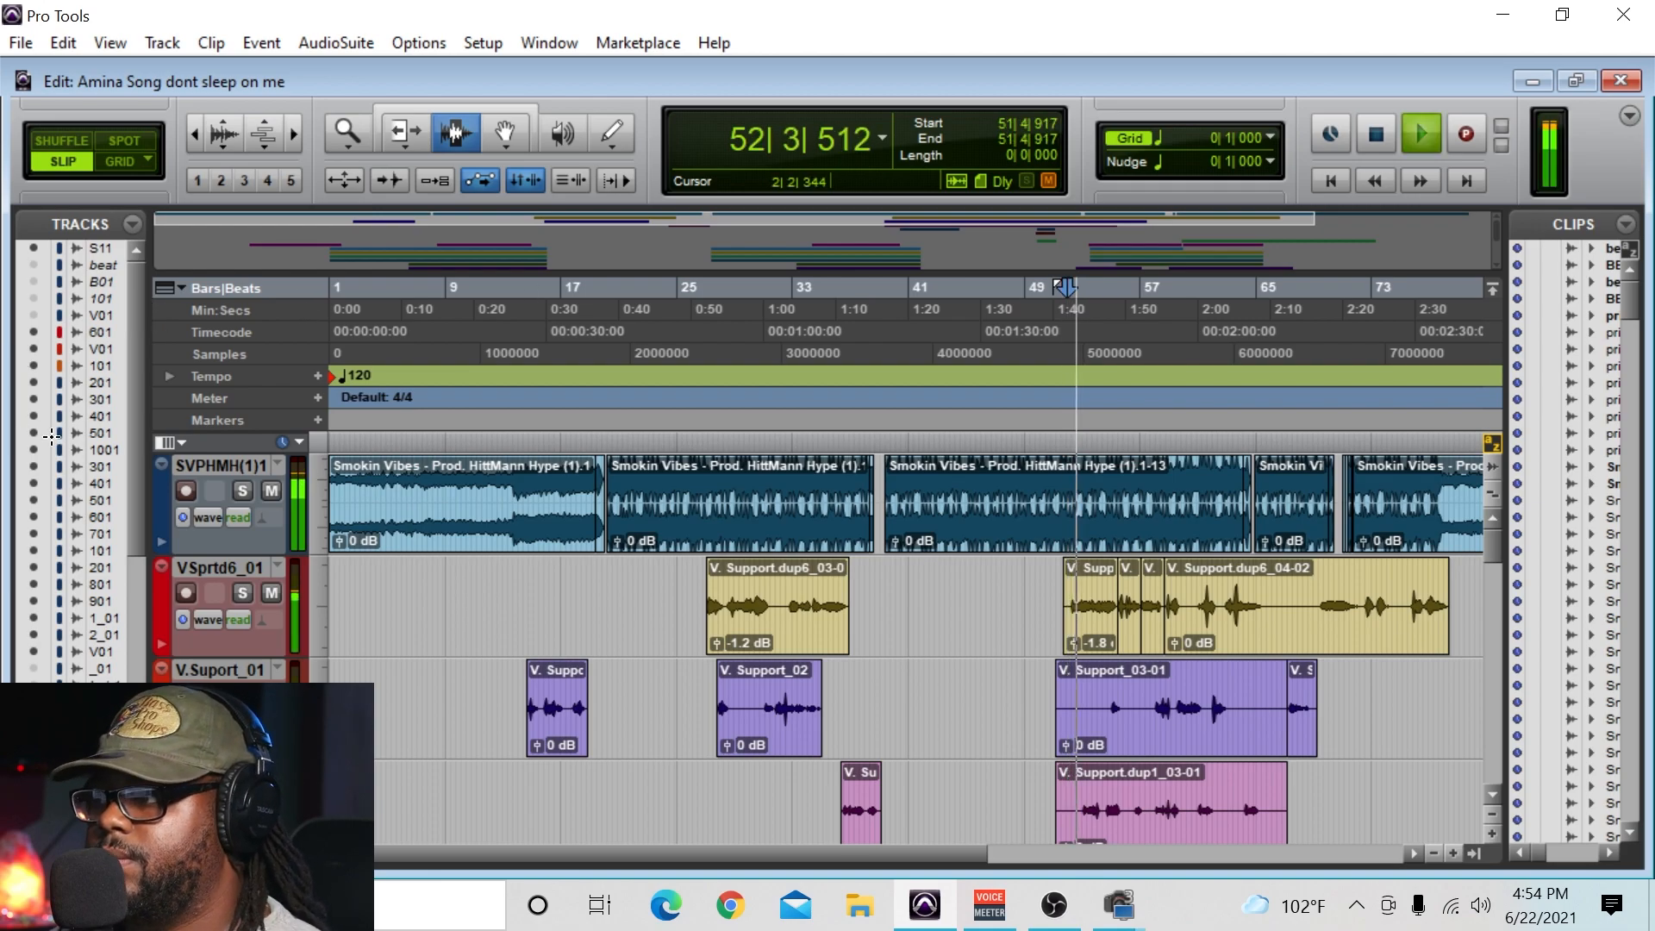
{"action": "scroll", "coordinate": [1281, 503], "scroll_direction": "down", "scroll_amount": 6}
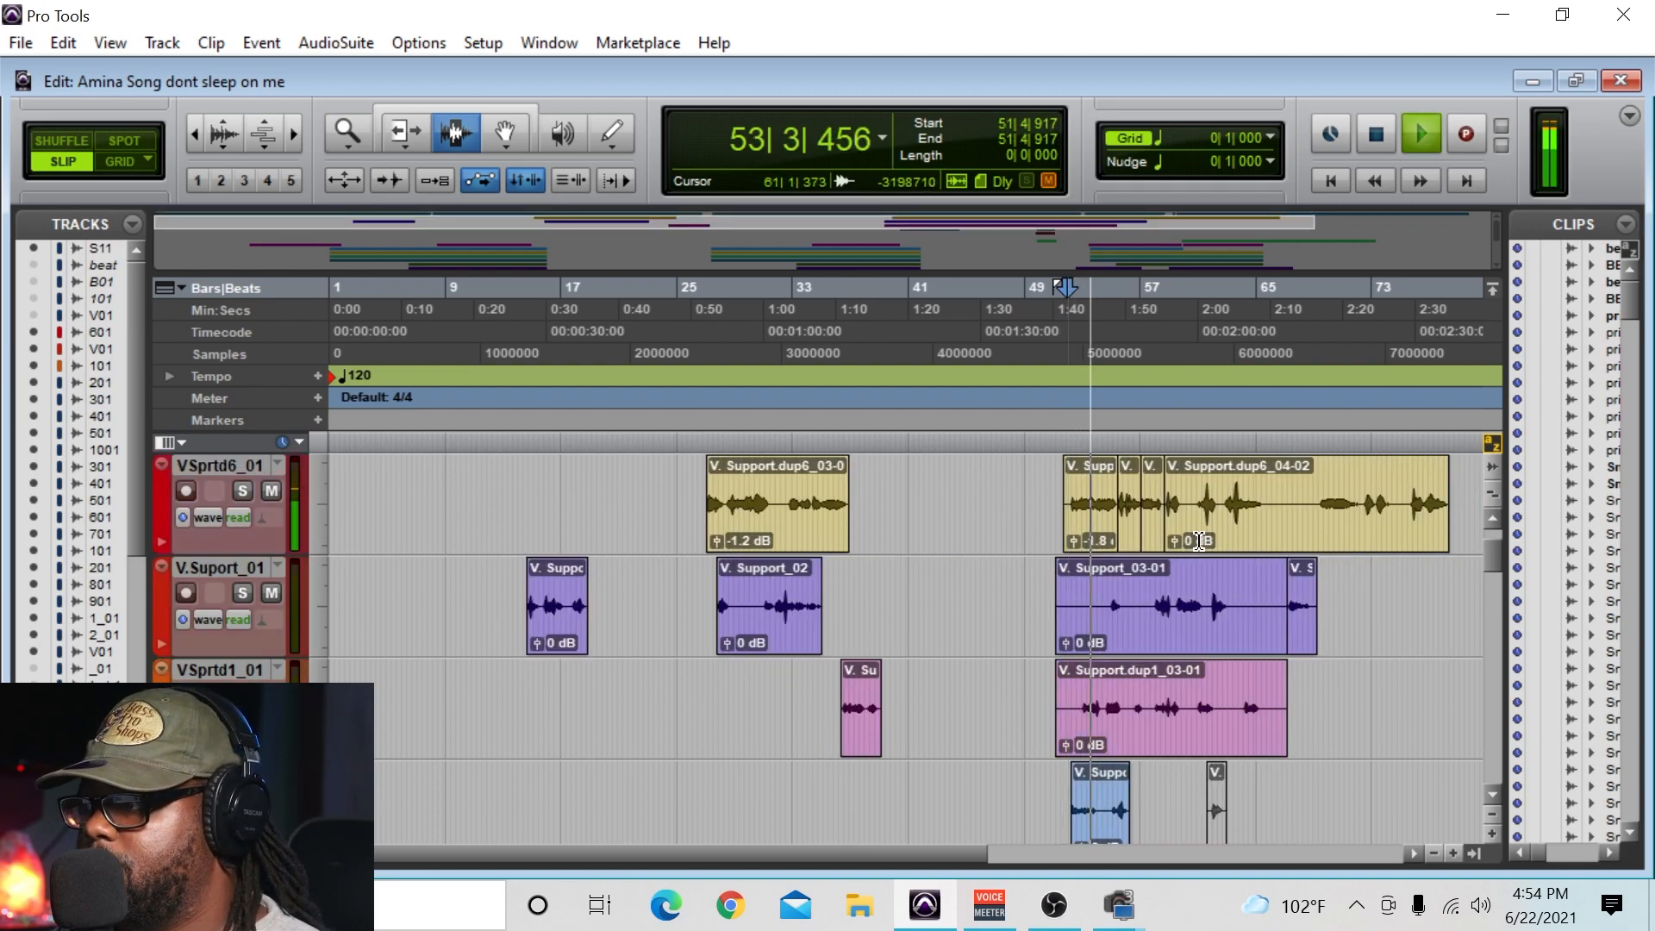
{"action": "scroll", "coordinate": [1282, 502], "scroll_direction": "up", "scroll_amount": 4}
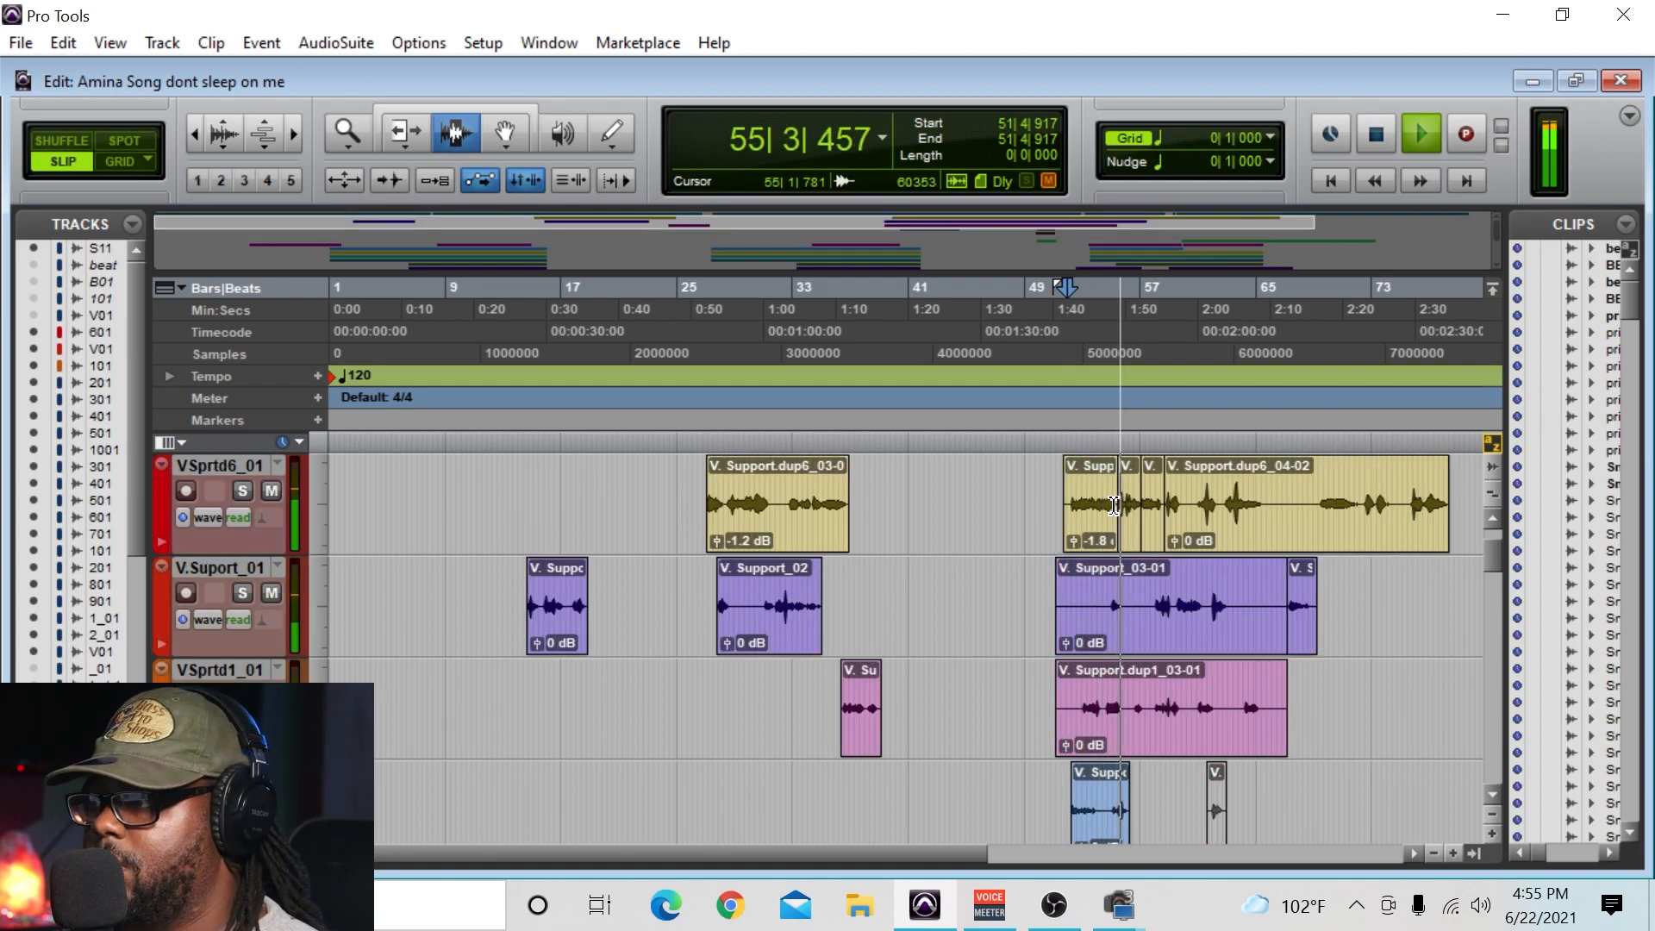
{"action": "scroll", "coordinate": [1114, 504], "scroll_direction": "down", "scroll_amount": 4}
{"action": "scroll", "coordinate": [1114, 504], "scroll_direction": "up", "scroll_amount": 4}
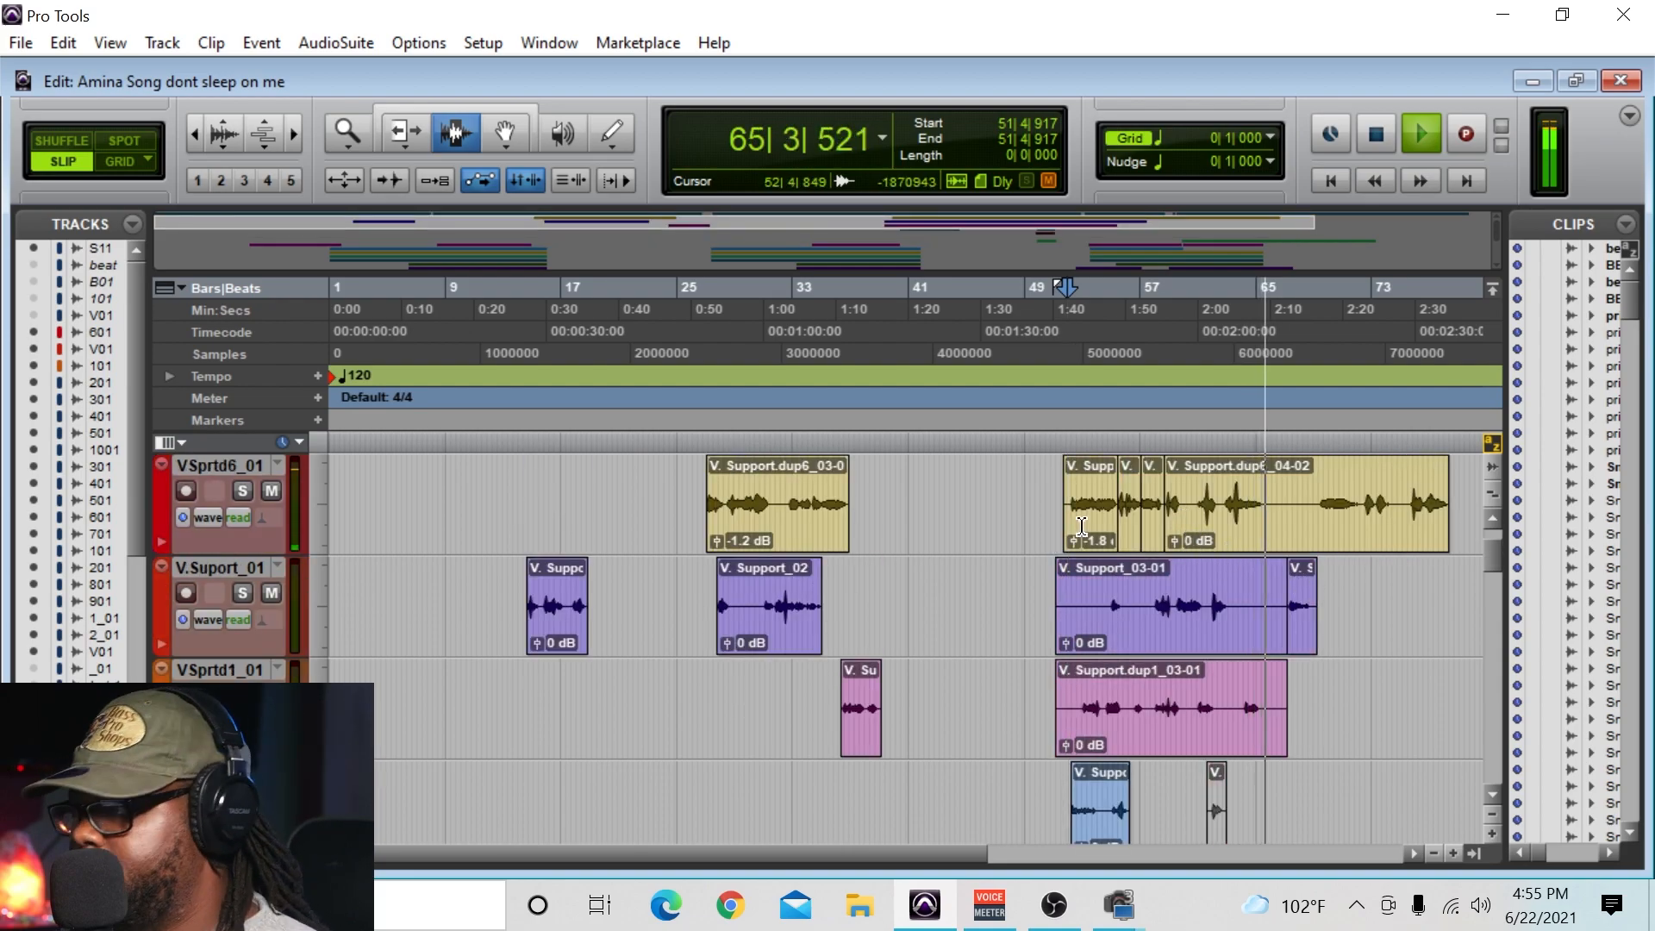
{"action": "key", "text": "space"}
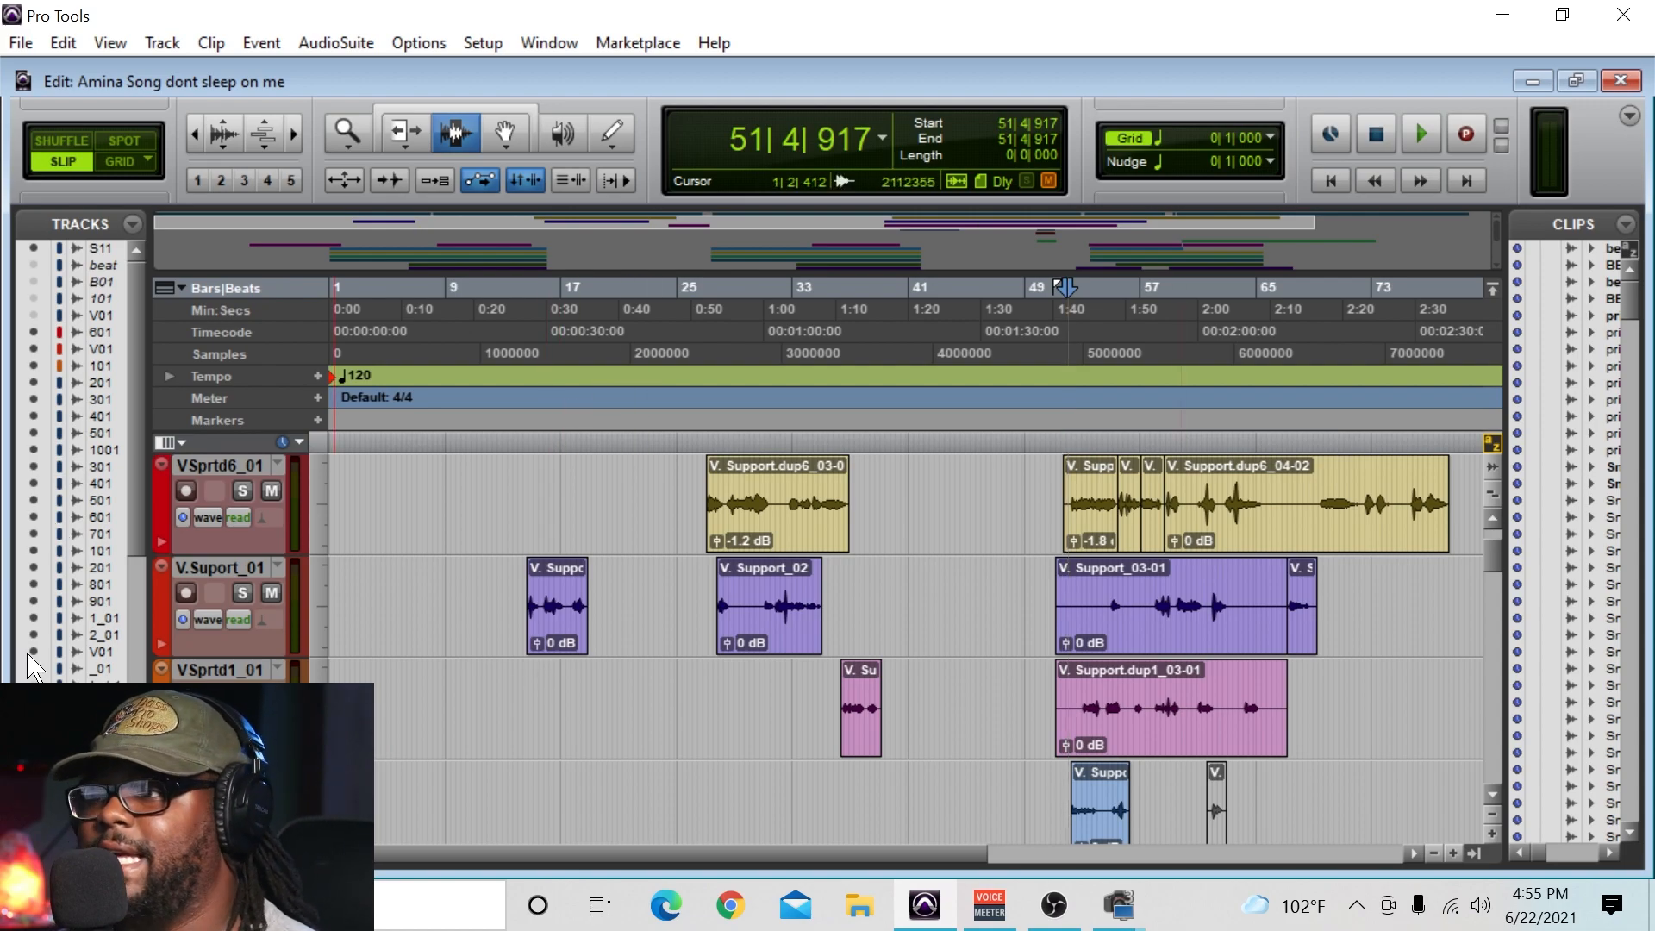
- Solo the V.Suport_01 track and briefly audition it from about bar 55, beat 1
{"action": "left_click", "coordinate": [243, 594]}
{"action": "left_click", "coordinate": [1116, 325]}
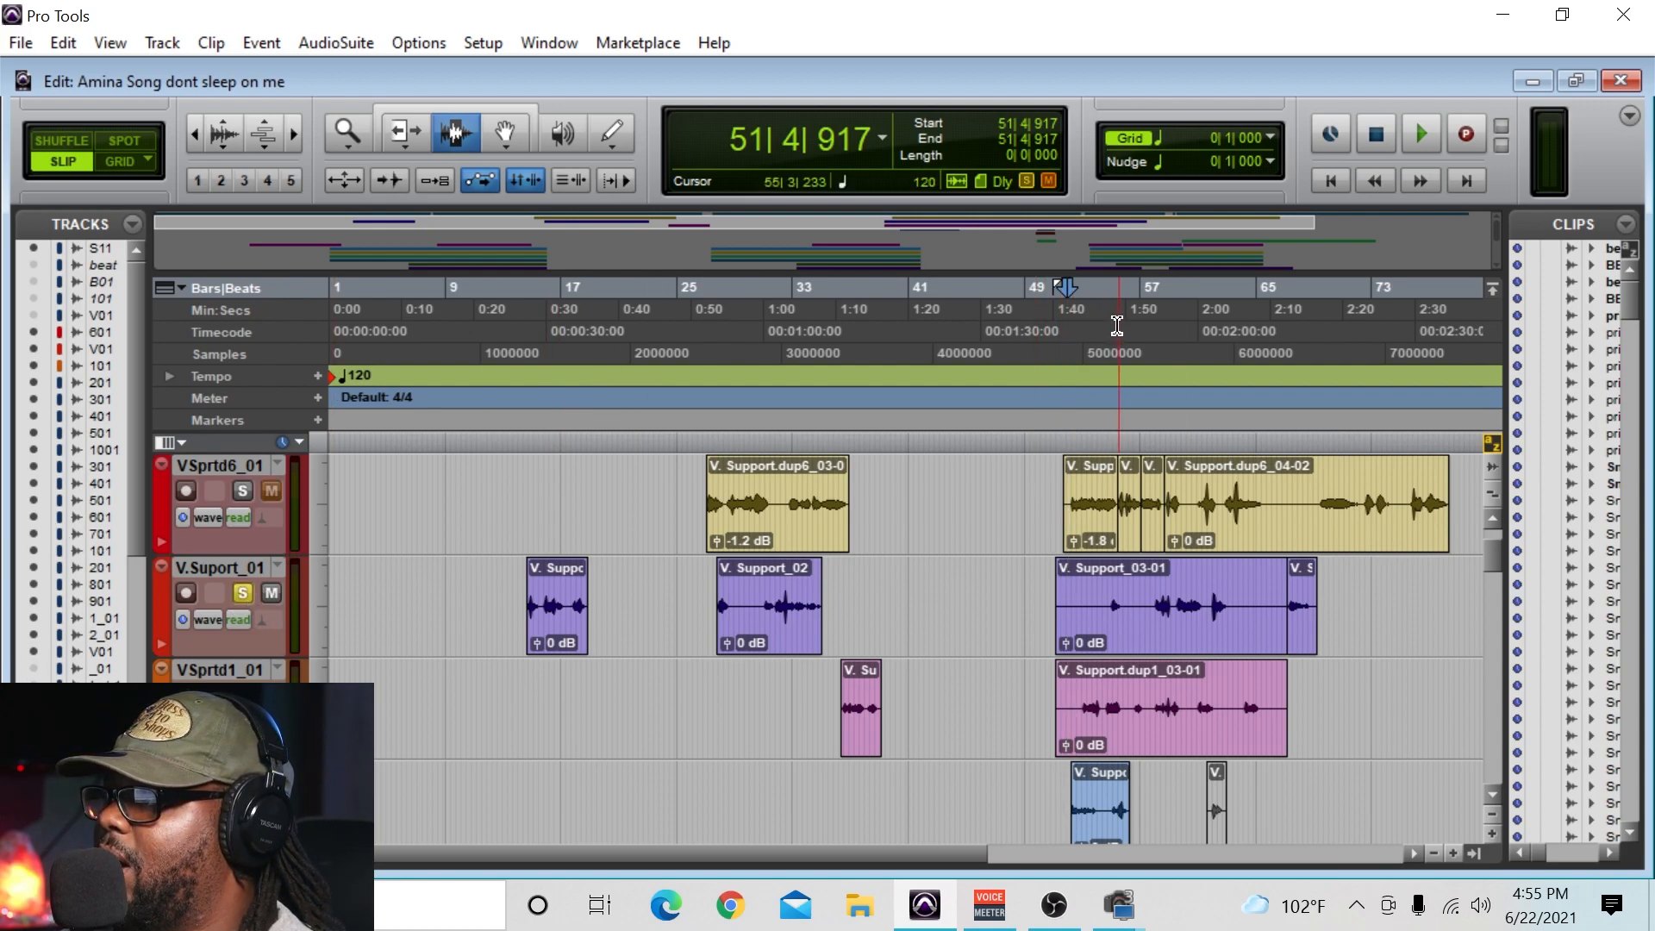
{"action": "left_click", "coordinate": [1112, 325]}
{"action": "key", "text": "space"}
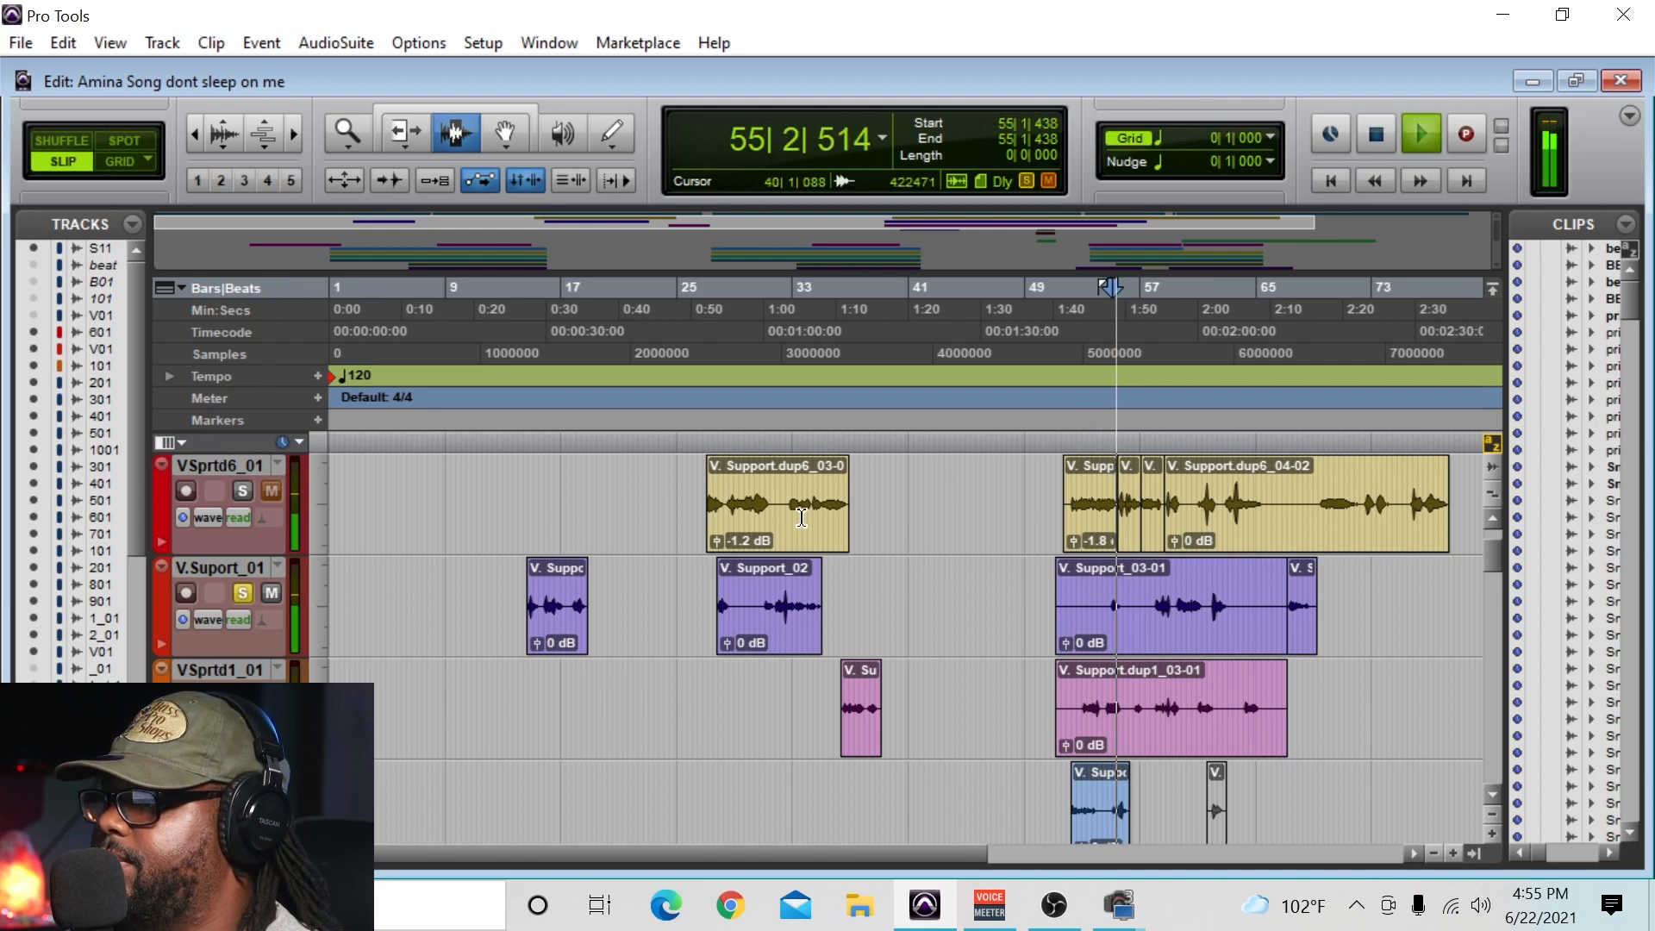
{"action": "key", "text": "space"}
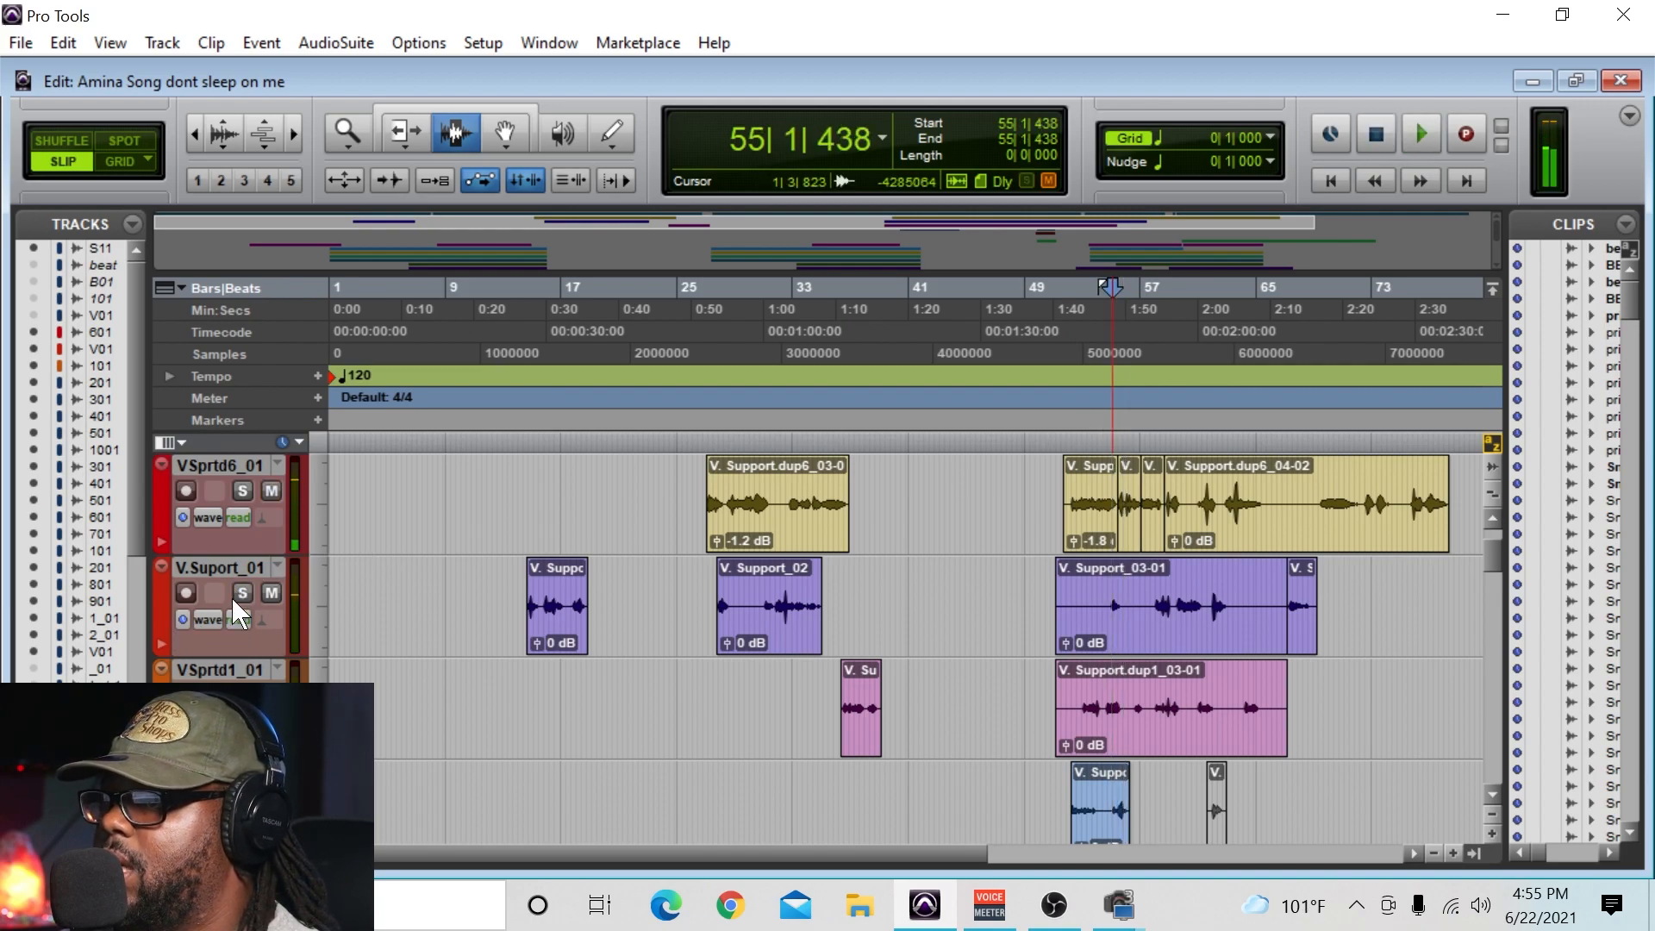
- Toggle the V.Suport_01 solo during playback and restart the audition from bar 55, beat 1
{"action": "key", "text": "space"}
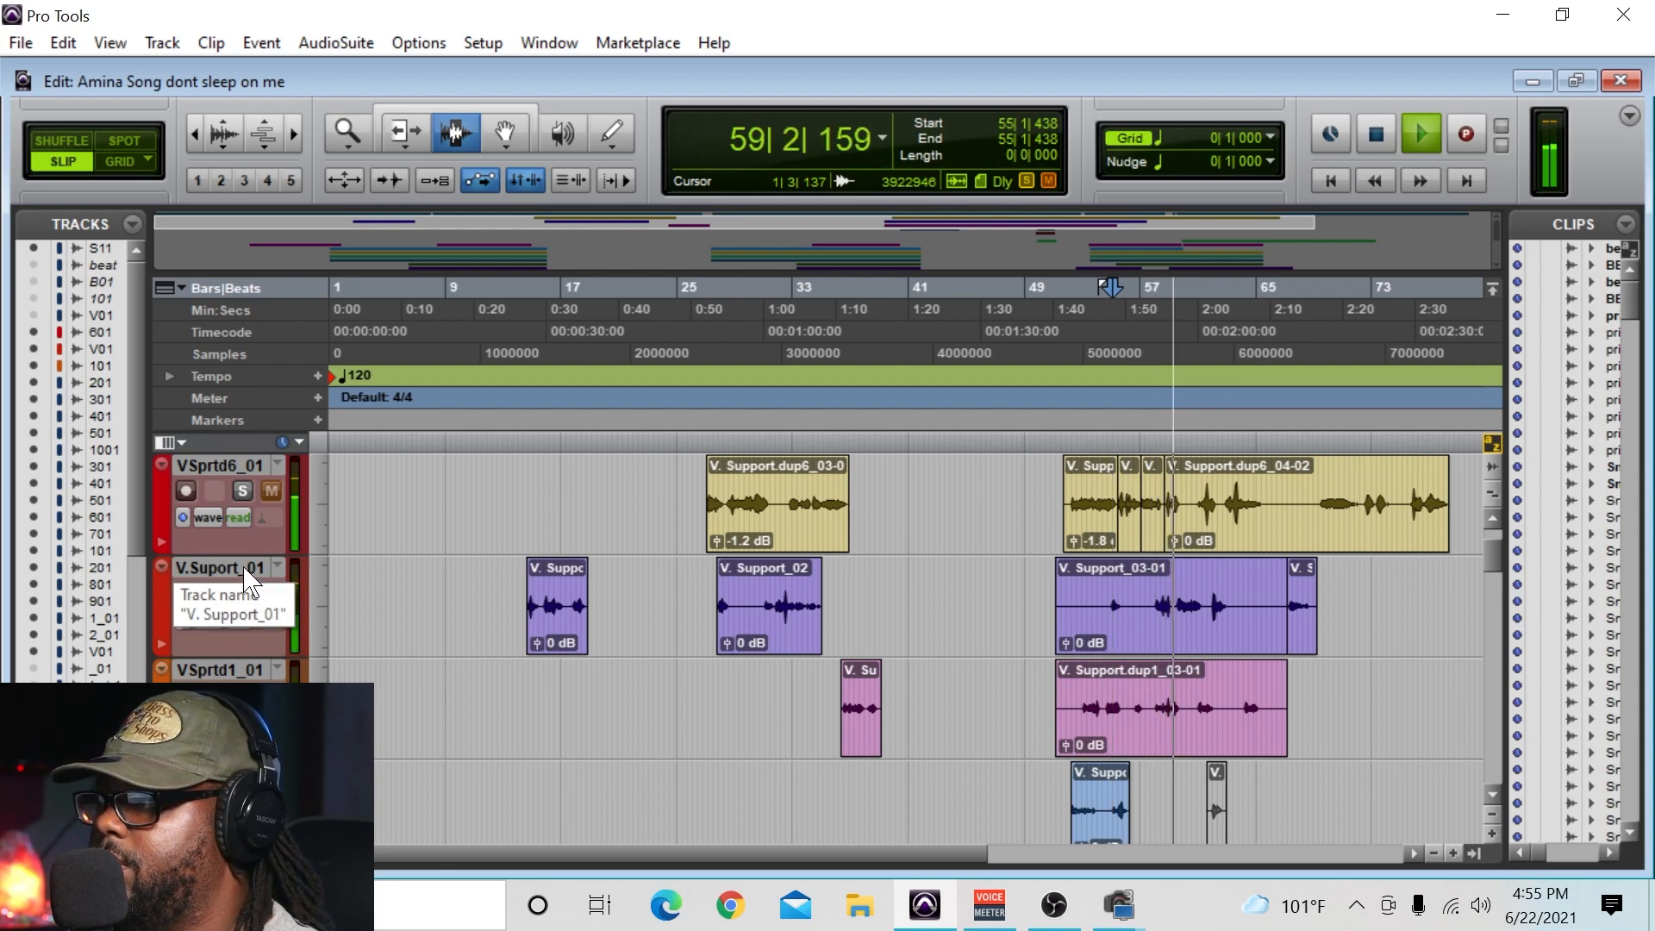
{"action": "left_click", "coordinate": [243, 594]}
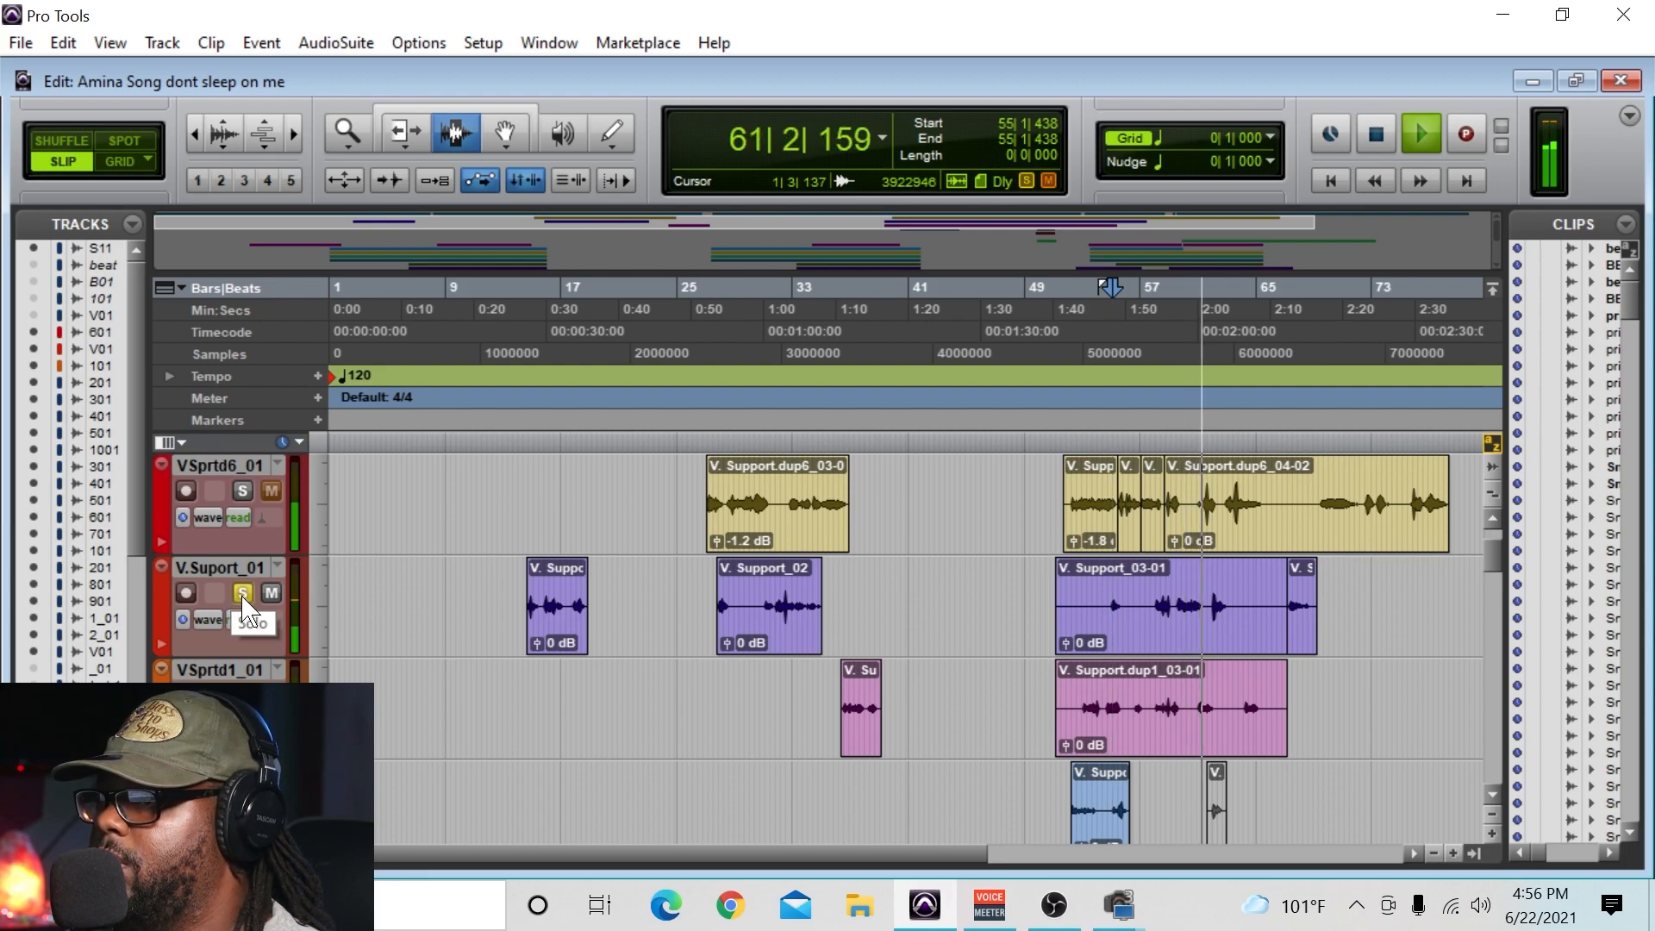
{"action": "left_click", "coordinate": [244, 595]}
{"action": "key", "text": "space"}
{"action": "key", "text": "space"}
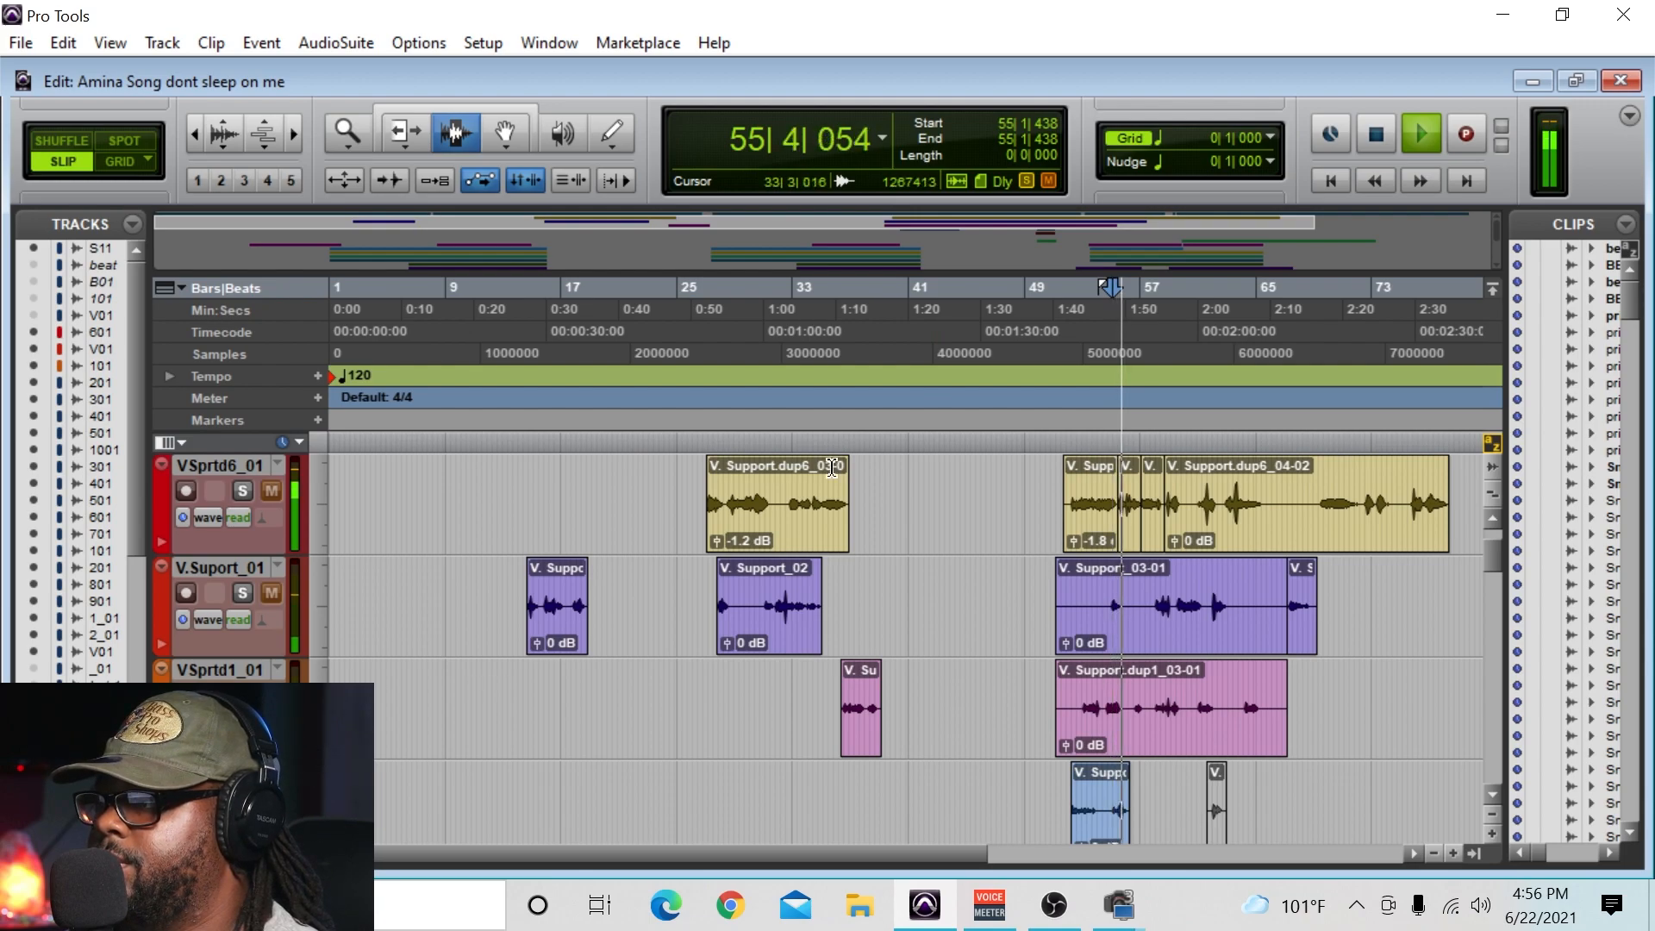
- Audition the support vocals from about bar 52, beat 4, and stop playback at the end of the passage
{"action": "key", "text": "space"}
{"action": "left_click", "coordinate": [1078, 312]}
{"action": "key", "text": "space"}
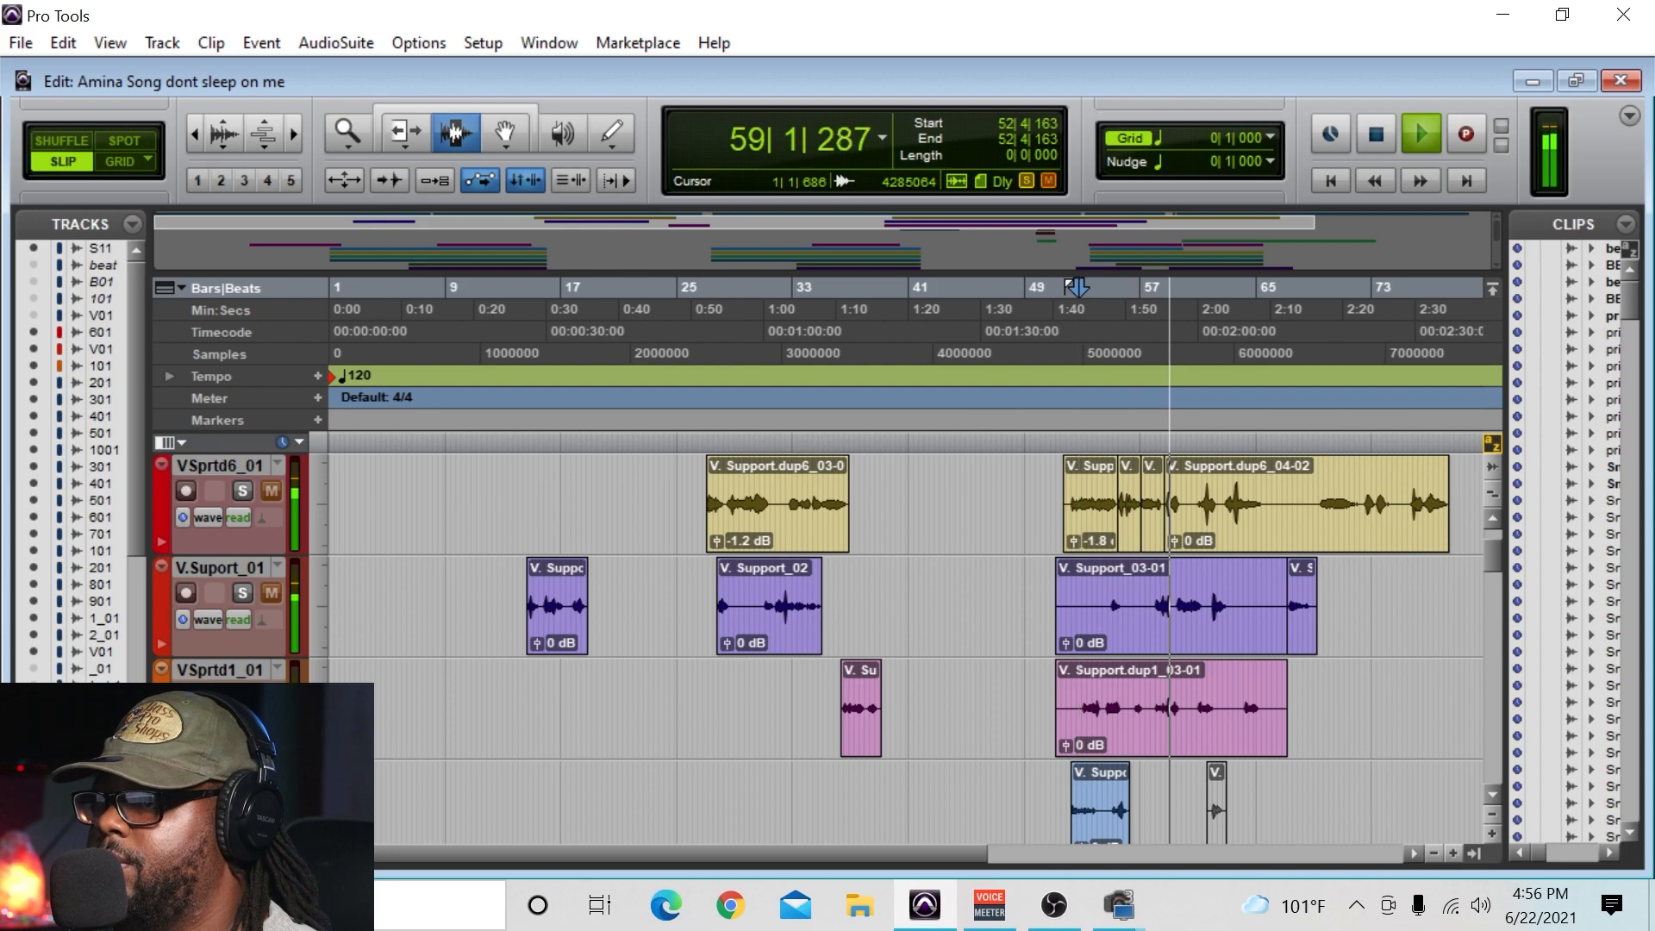
{"action": "key", "text": "space"}
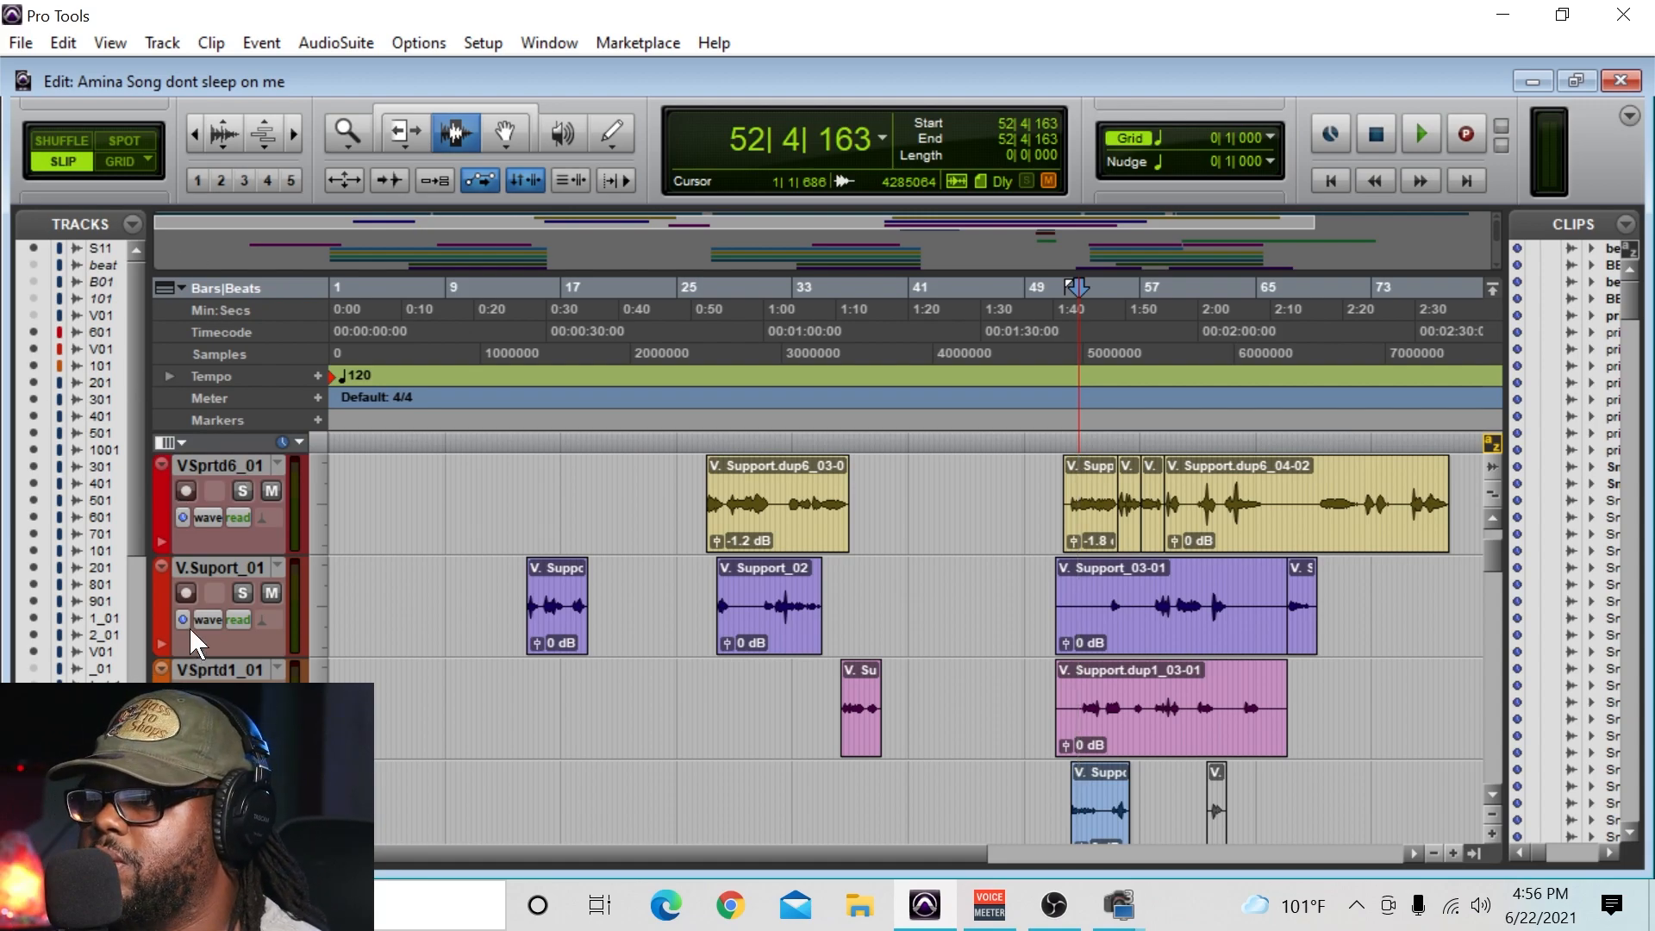
- Select the VSprtd1_01 track and examine its EQ3 7-Band insert from the Mix window, closing the plug-in afterwards
{"action": "left_click", "coordinate": [220, 670]}
{"action": "left_click", "coordinate": [550, 43]}
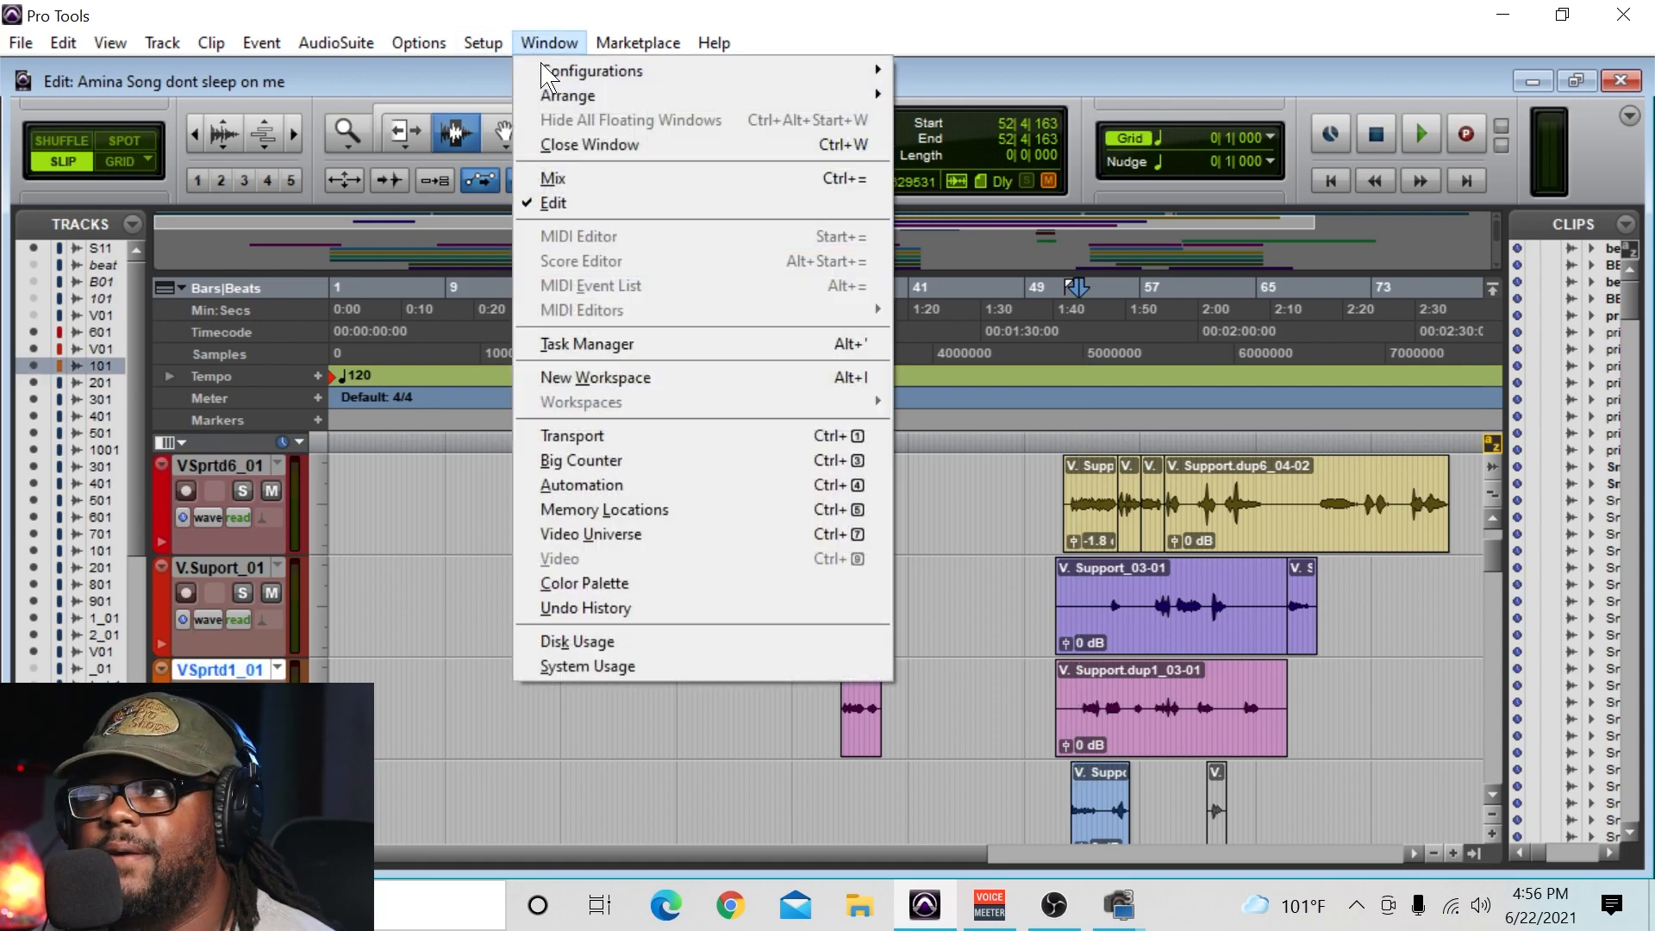
{"action": "left_click", "coordinate": [552, 178]}
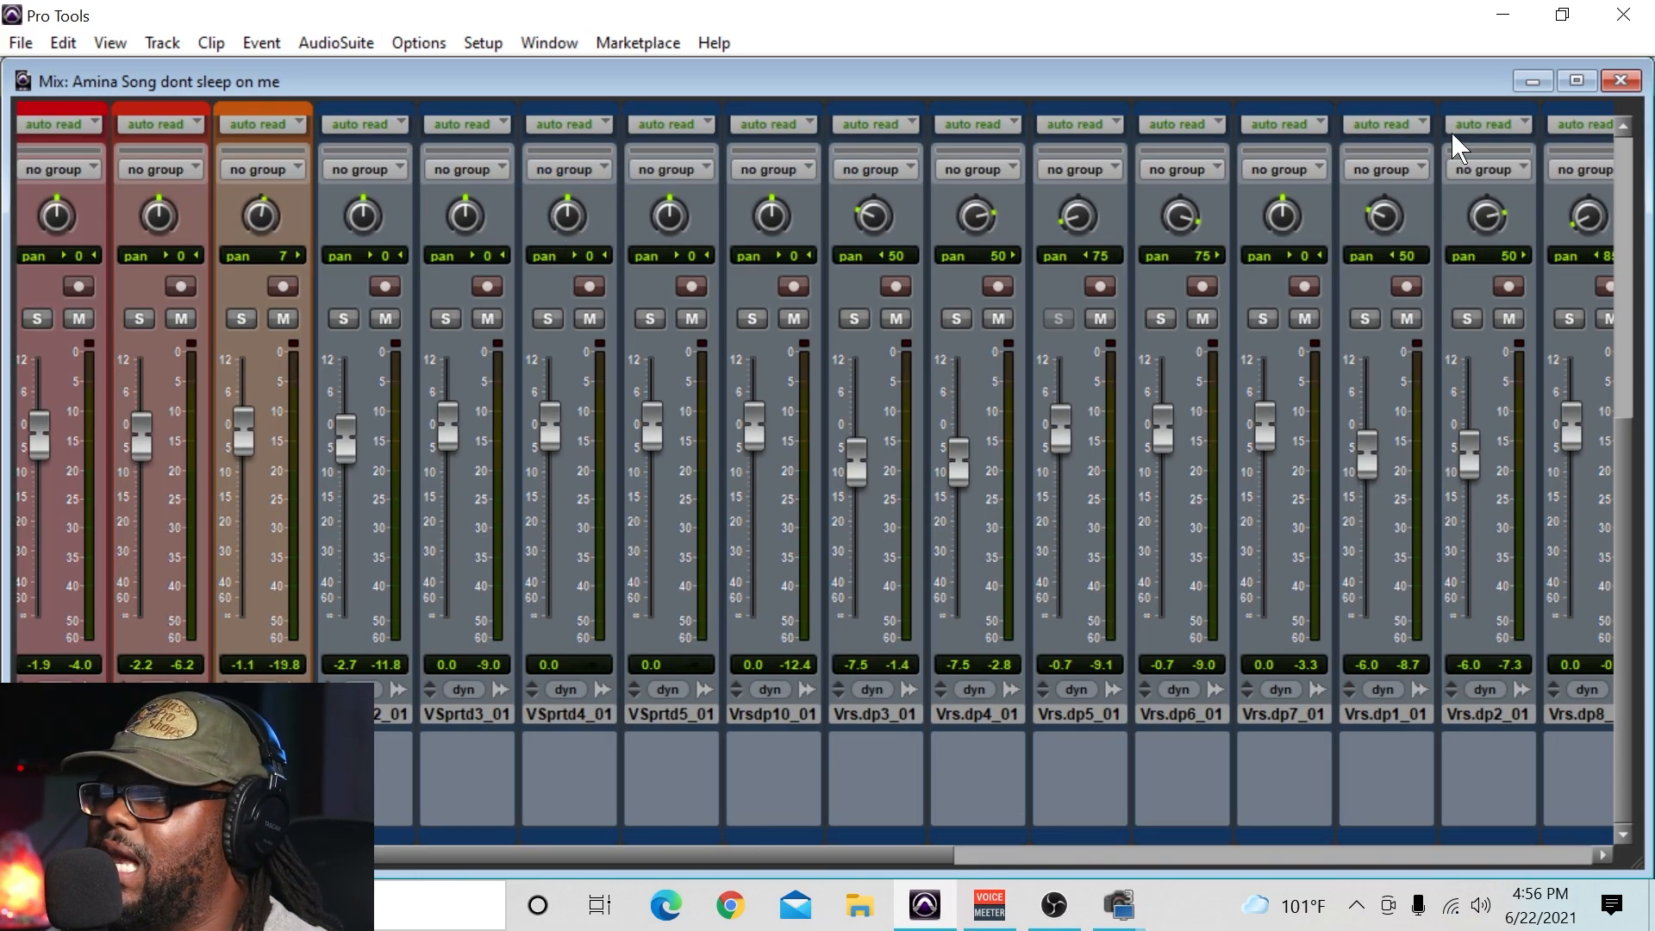
{"action": "scroll", "coordinate": [1636, 185], "scroll_direction": "up", "scroll_amount": 5}
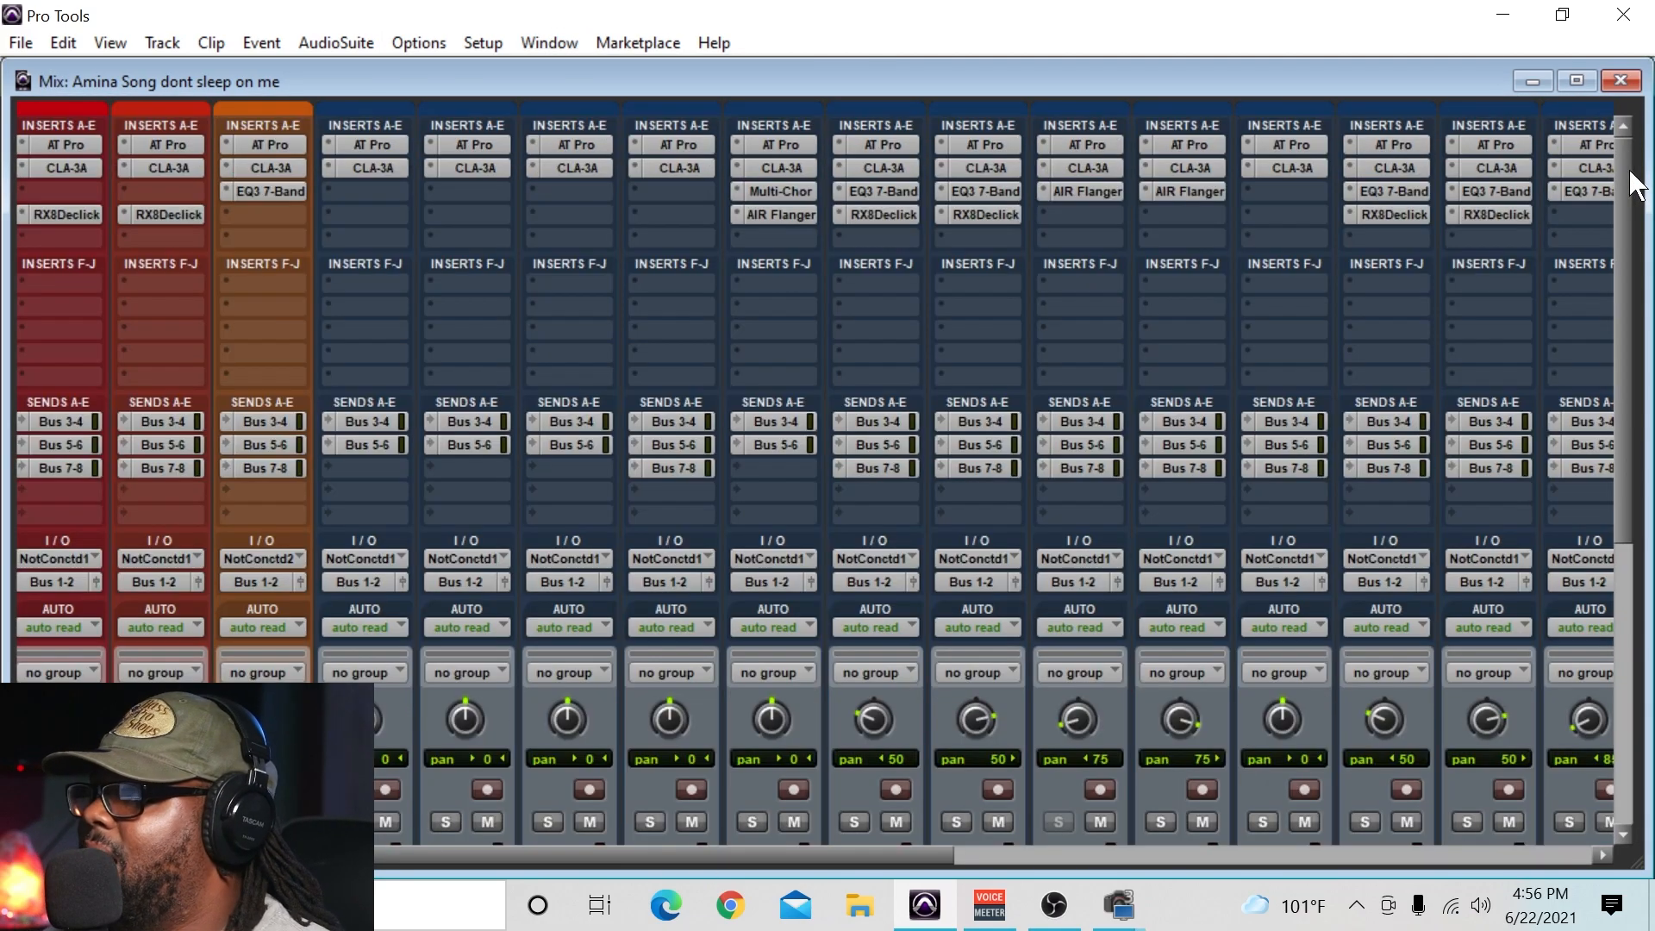
{"action": "left_click", "coordinate": [276, 191]}
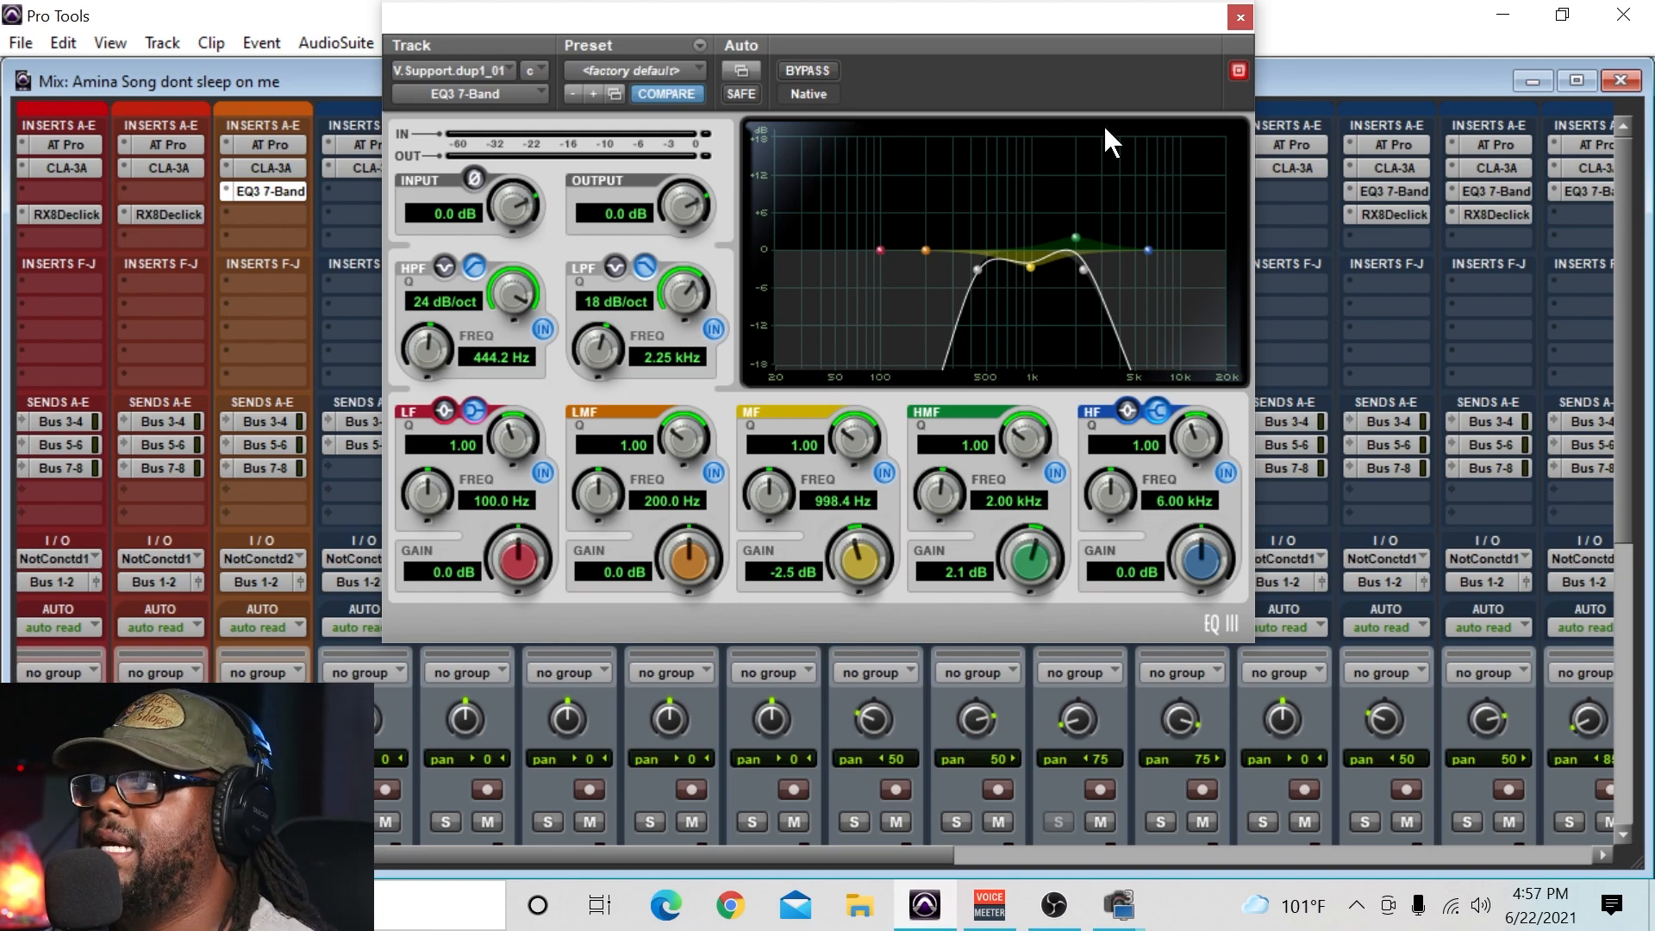
{"action": "left_click", "coordinate": [1239, 18]}
- Play the full mix in the Edit window from bar 52, beat 4, with the timeline zoomed in on the support vocal clips
{"action": "key", "text": "ctrl+equal"}
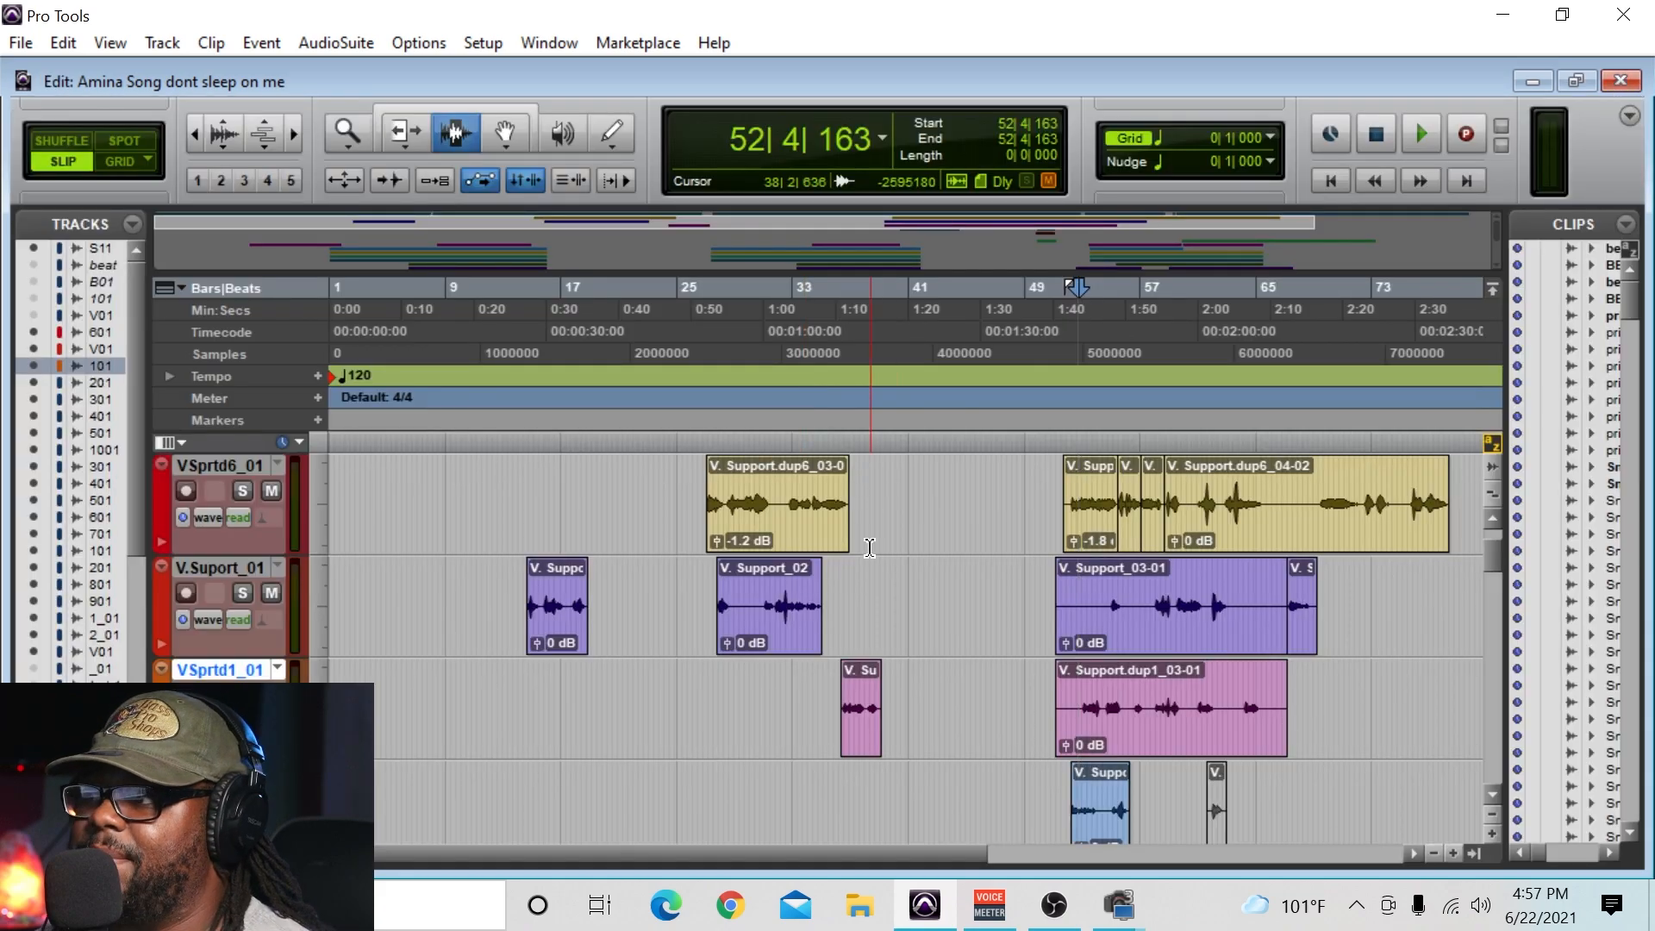
{"action": "key", "text": "space"}
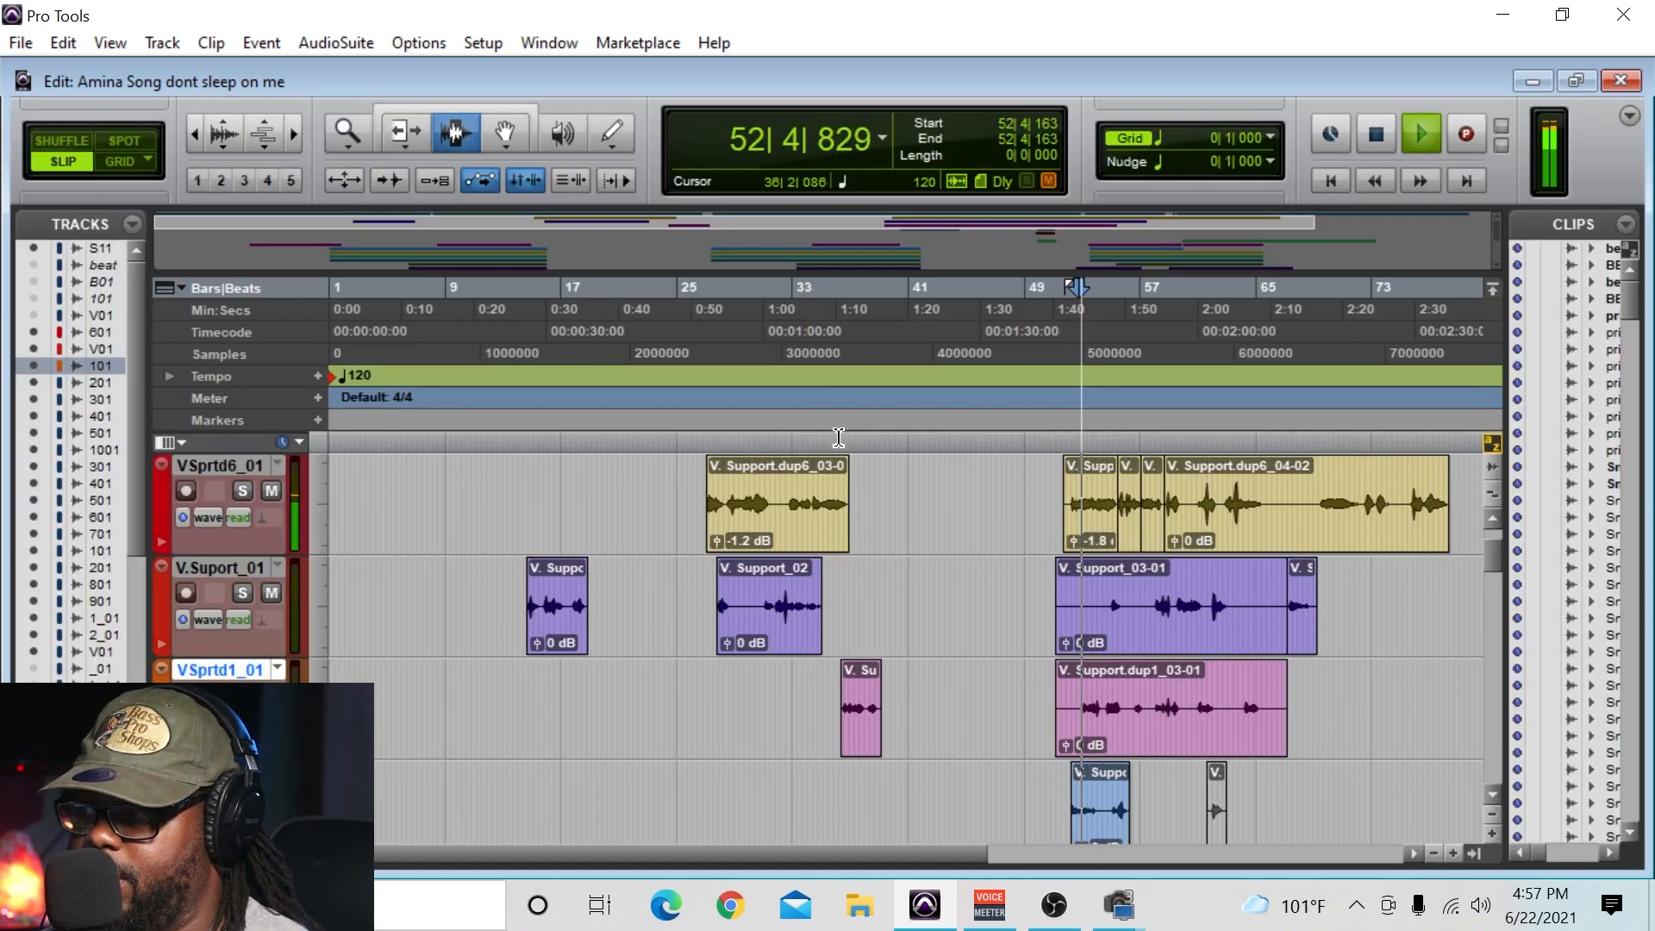
{"action": "scroll", "coordinate": [1073, 689], "scroll_direction": "up", "scroll_amount": 3}
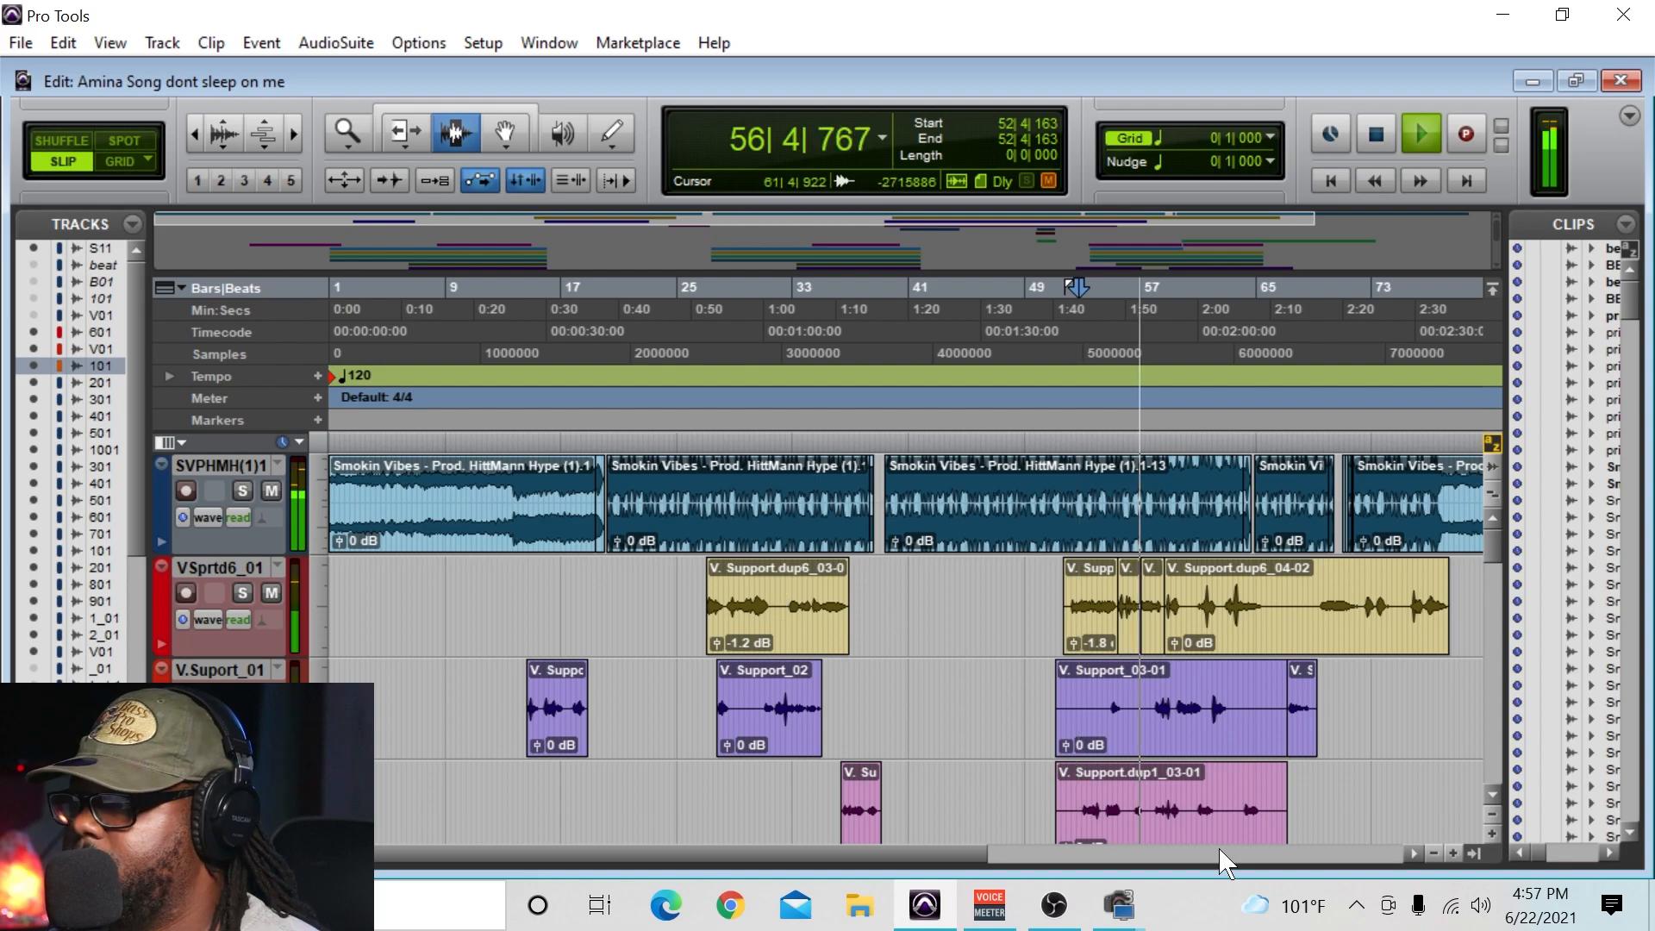
{"action": "left_click_drag", "start_coordinate": [871, 853], "coordinate": [931, 872]}
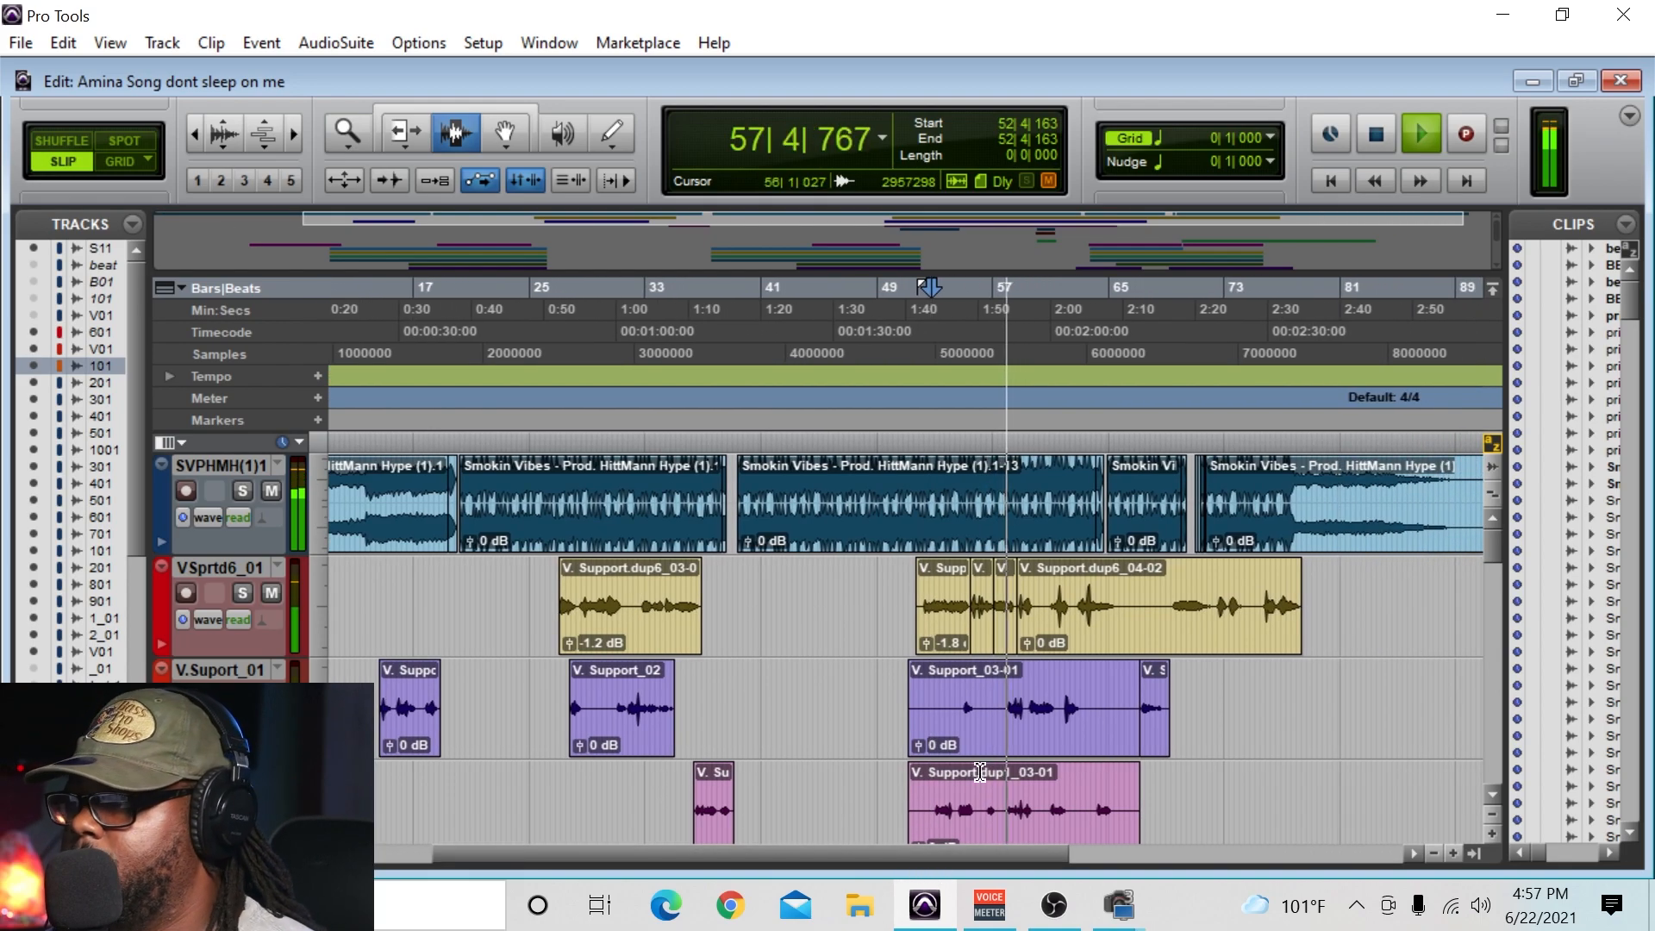
{"action": "scroll", "coordinate": [880, 627], "scroll_direction": "down", "scroll_amount": 1}
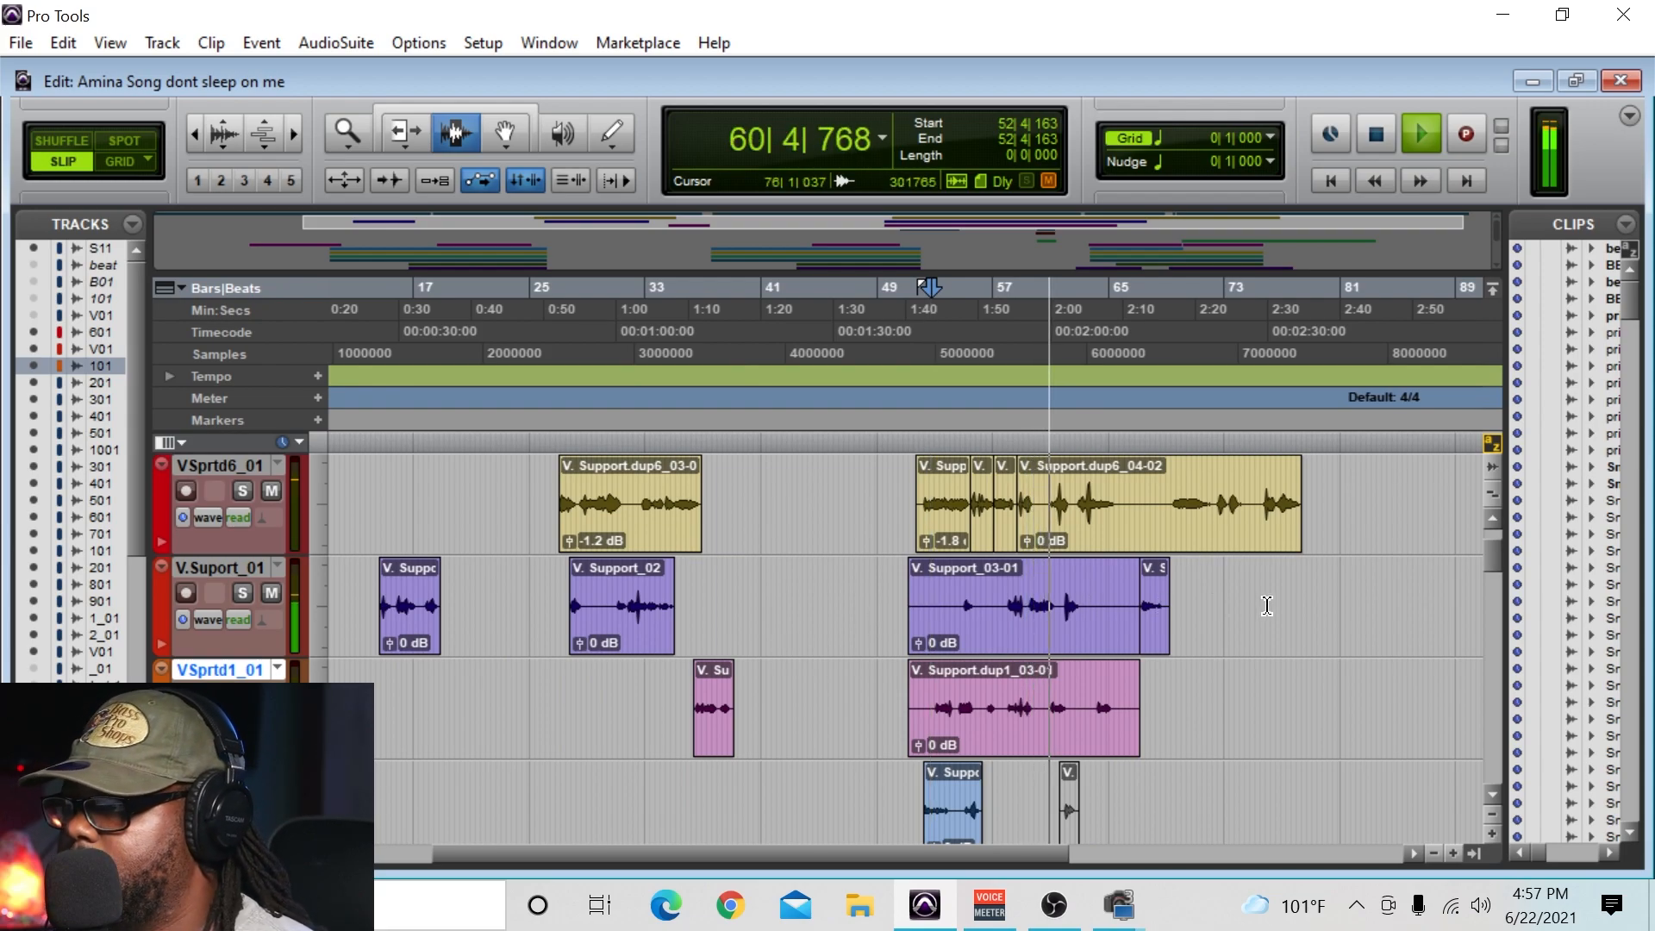
{"action": "scroll", "coordinate": [1267, 606], "scroll_direction": "up", "scroll_amount": 1}
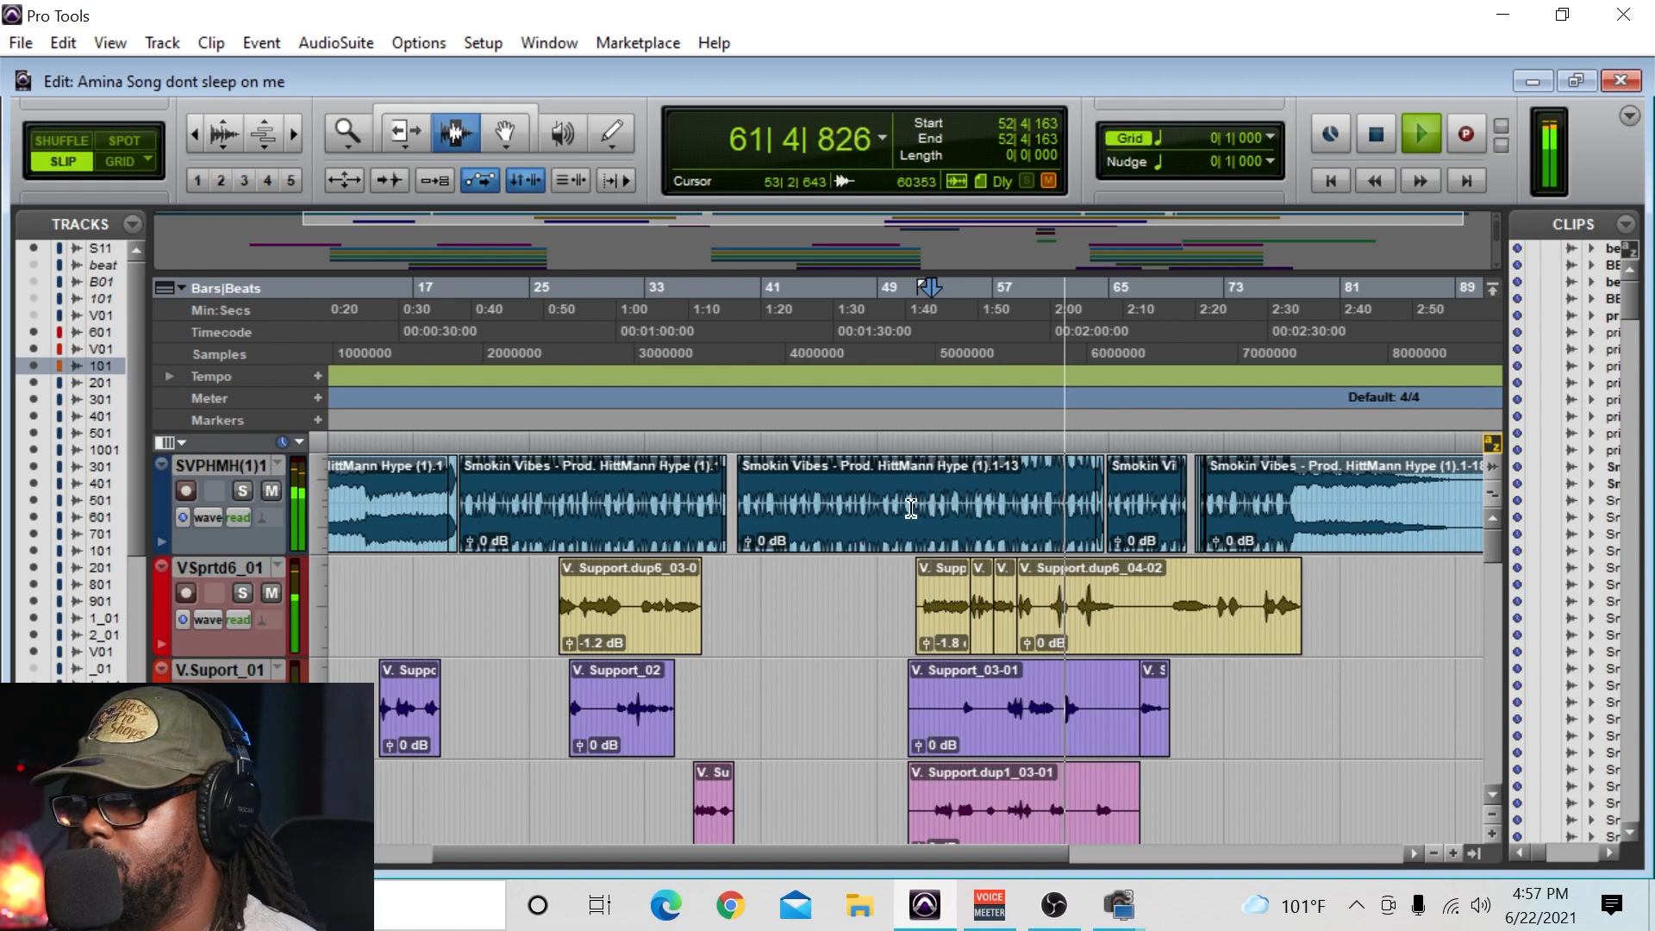
{"action": "left_click", "coordinate": [294, 135]}
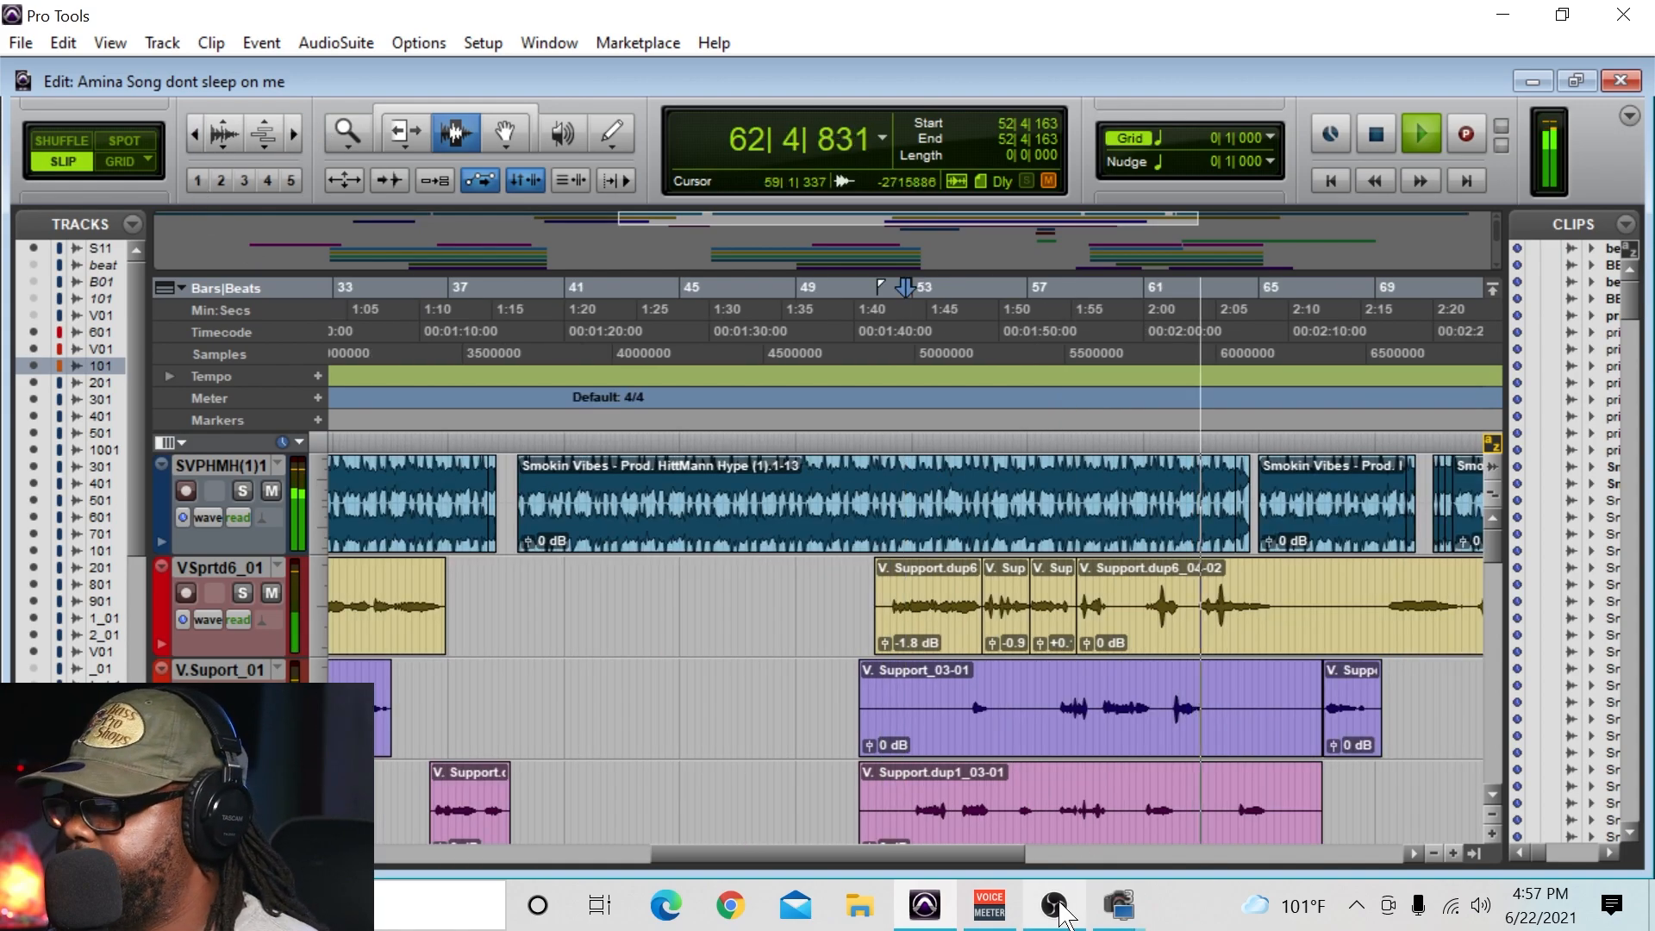
{"action": "left_click_drag", "start_coordinate": [925, 854], "coordinate": [1089, 861]}
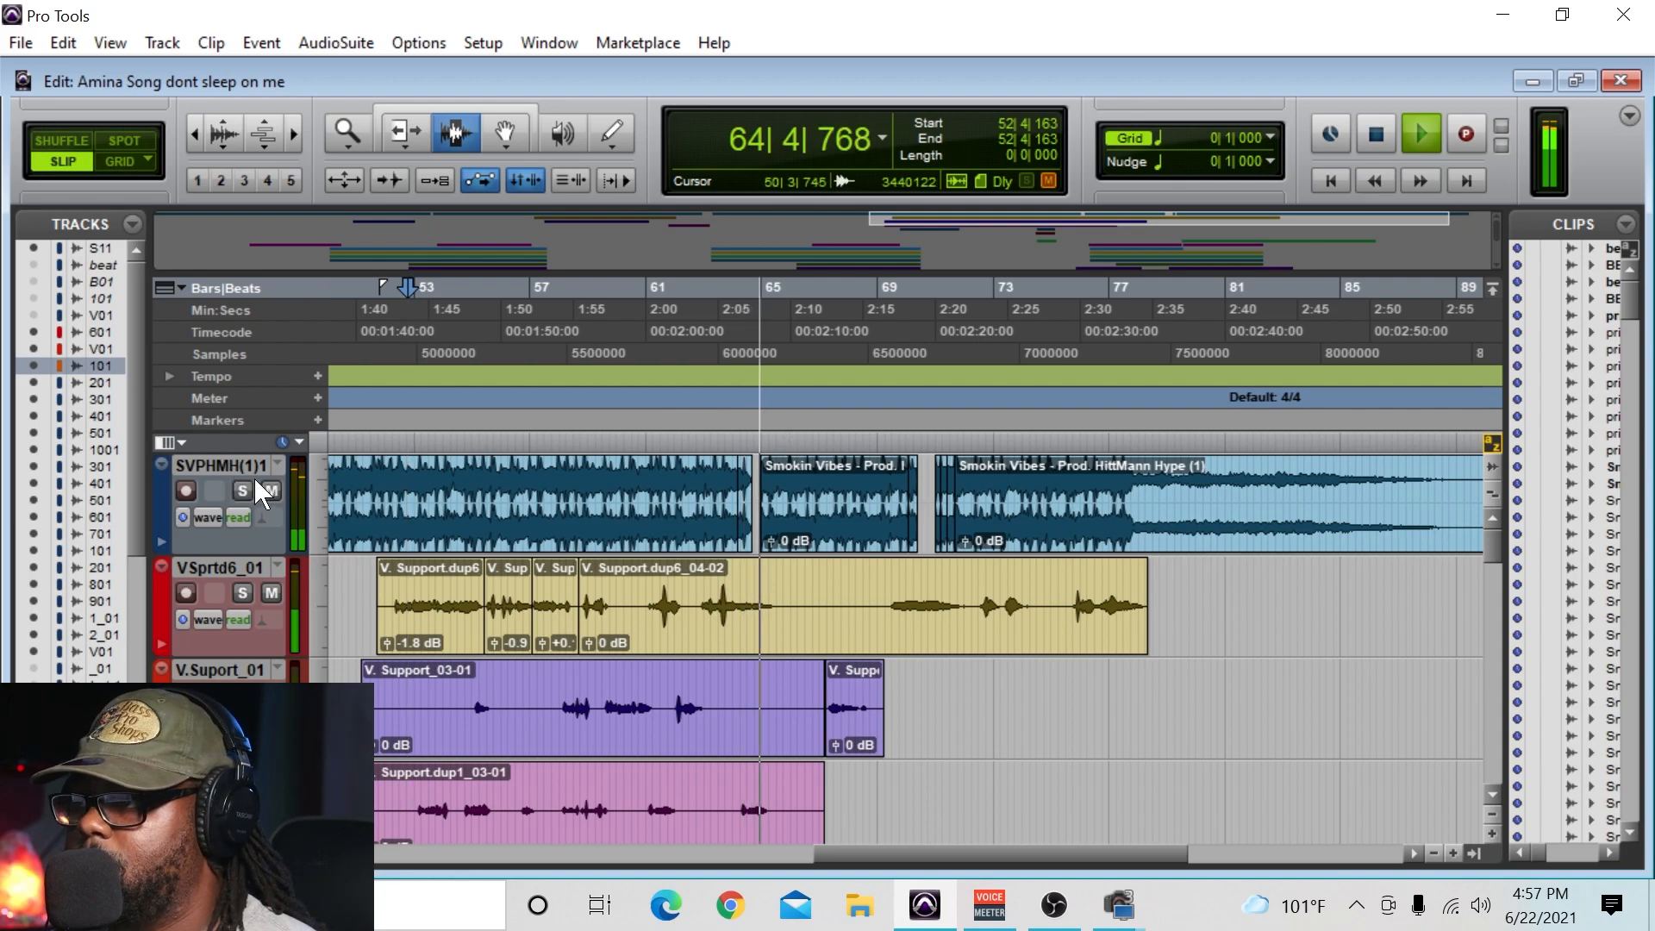
{"action": "key", "text": "space"}
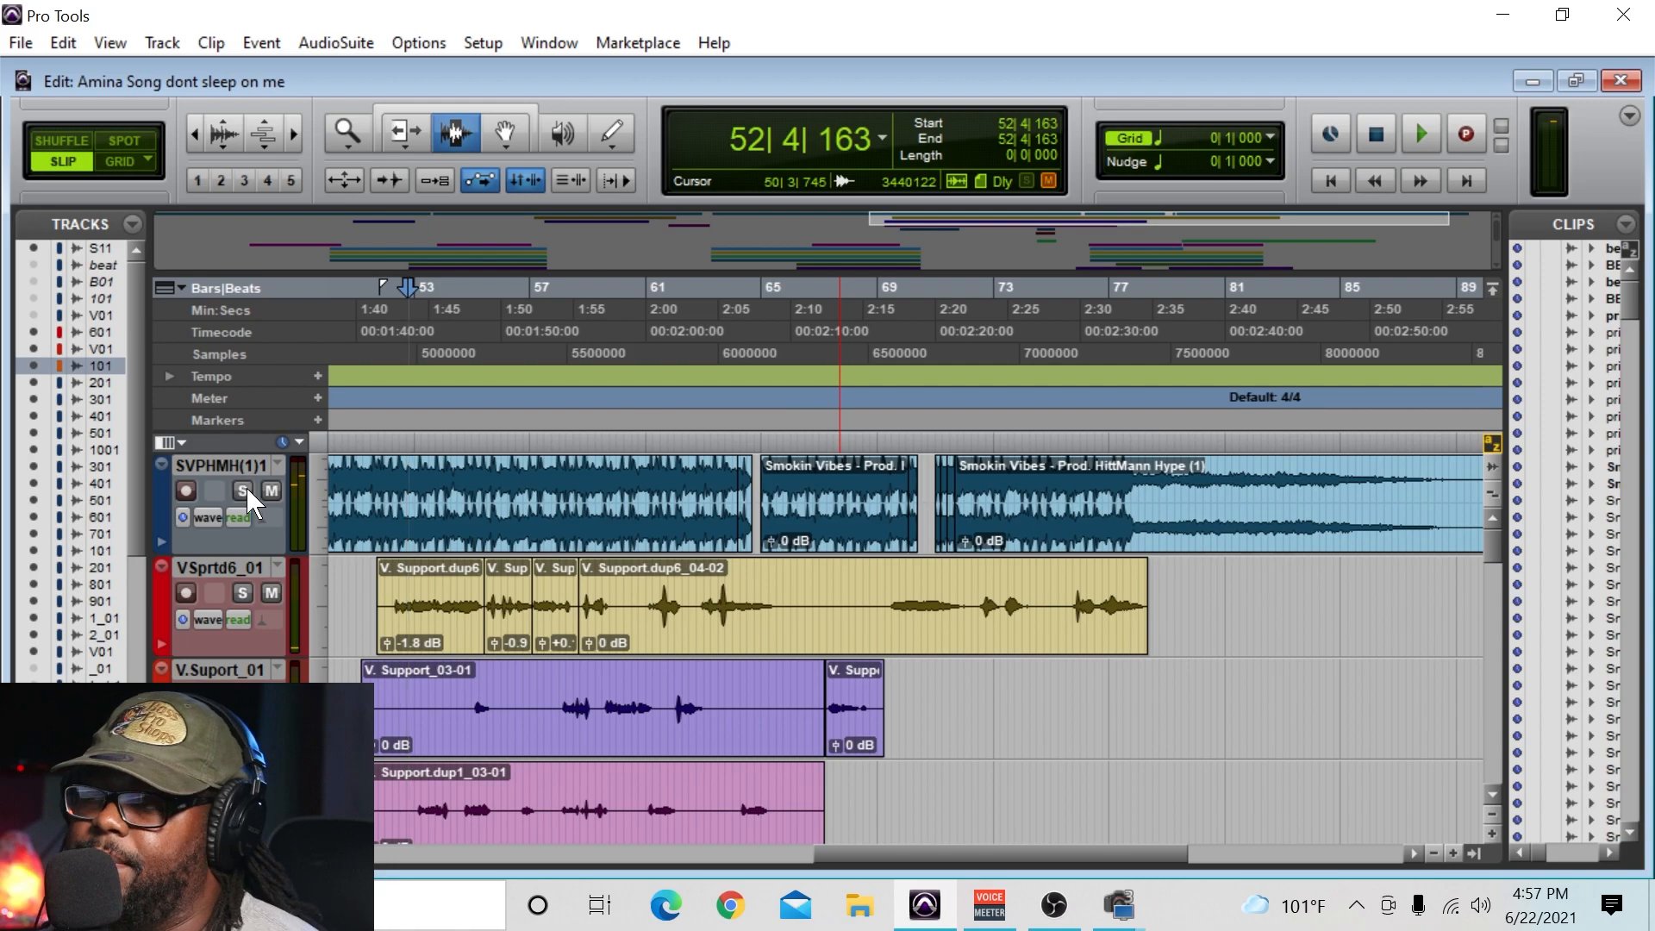
- Solo the SVPHMH(1)1 beat track and play it from about bar 63, beat 4
{"action": "left_click", "coordinate": [245, 489]}
{"action": "left_click", "coordinate": [728, 307]}
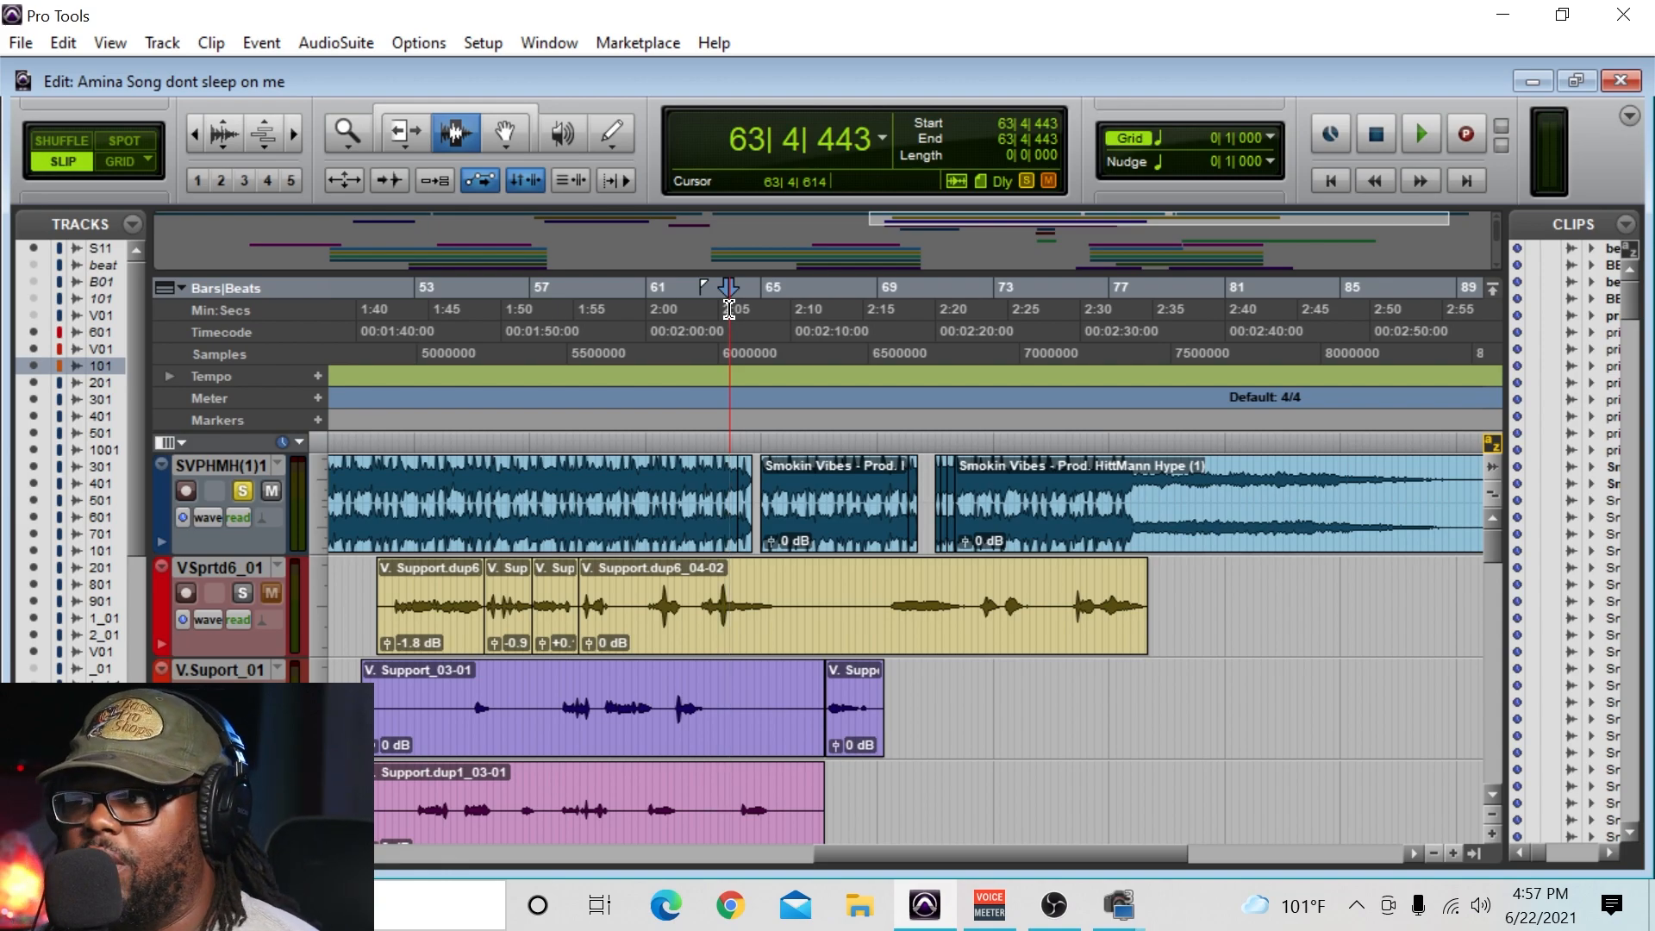
{"action": "key", "text": "space"}
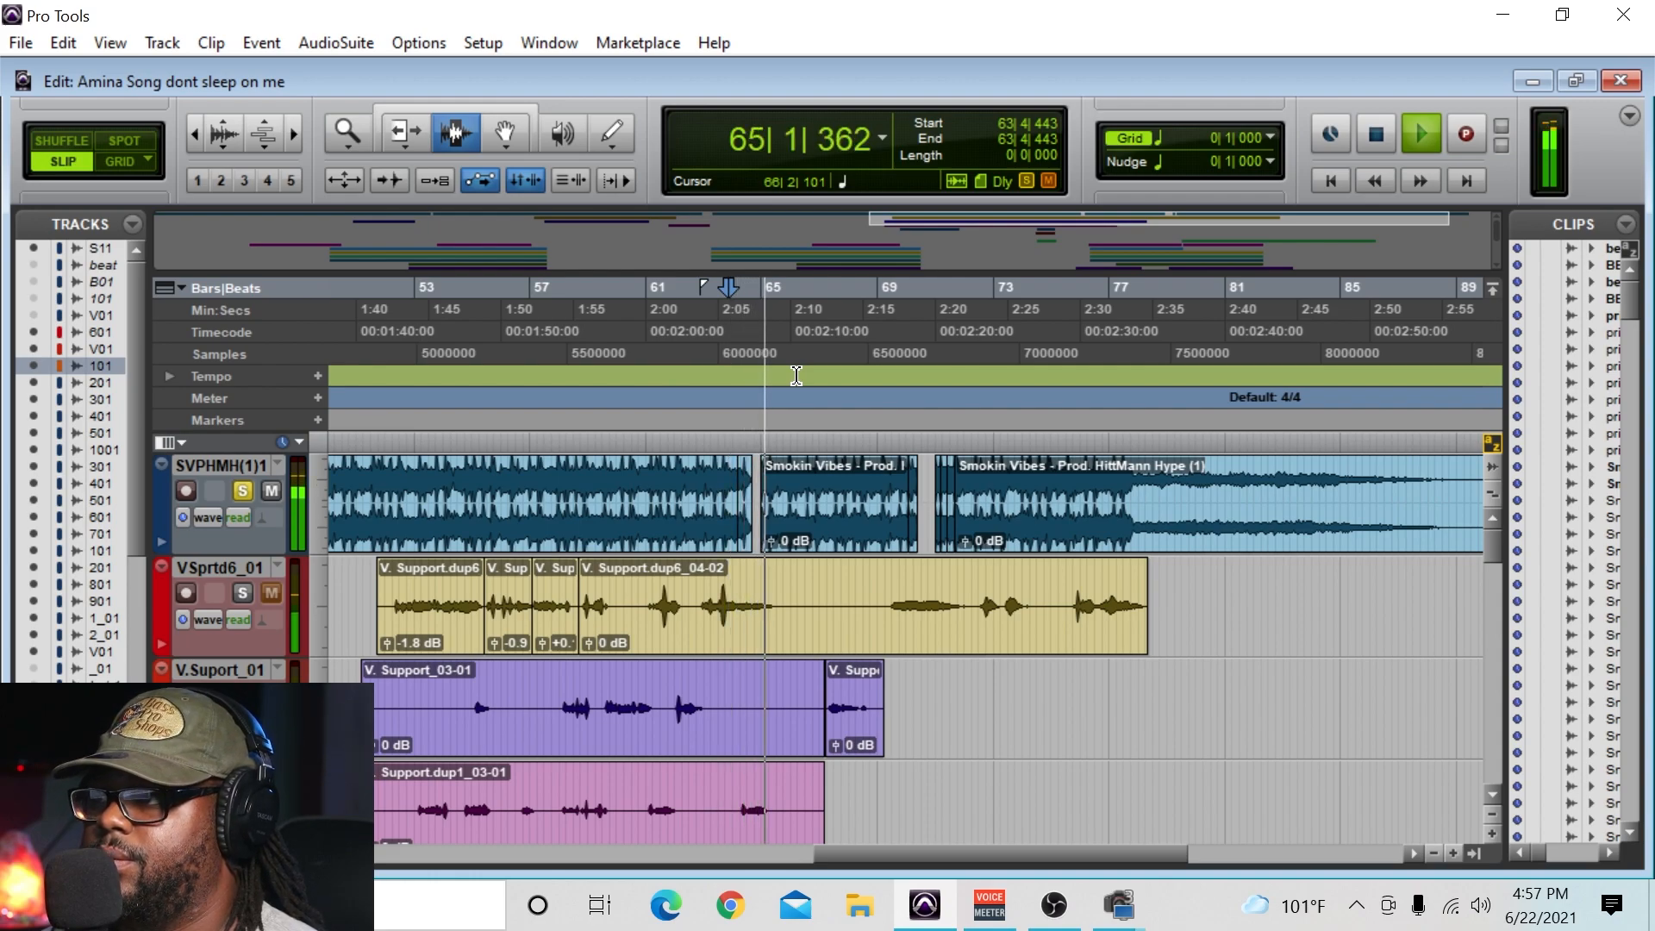
{"action": "key", "text": "space"}
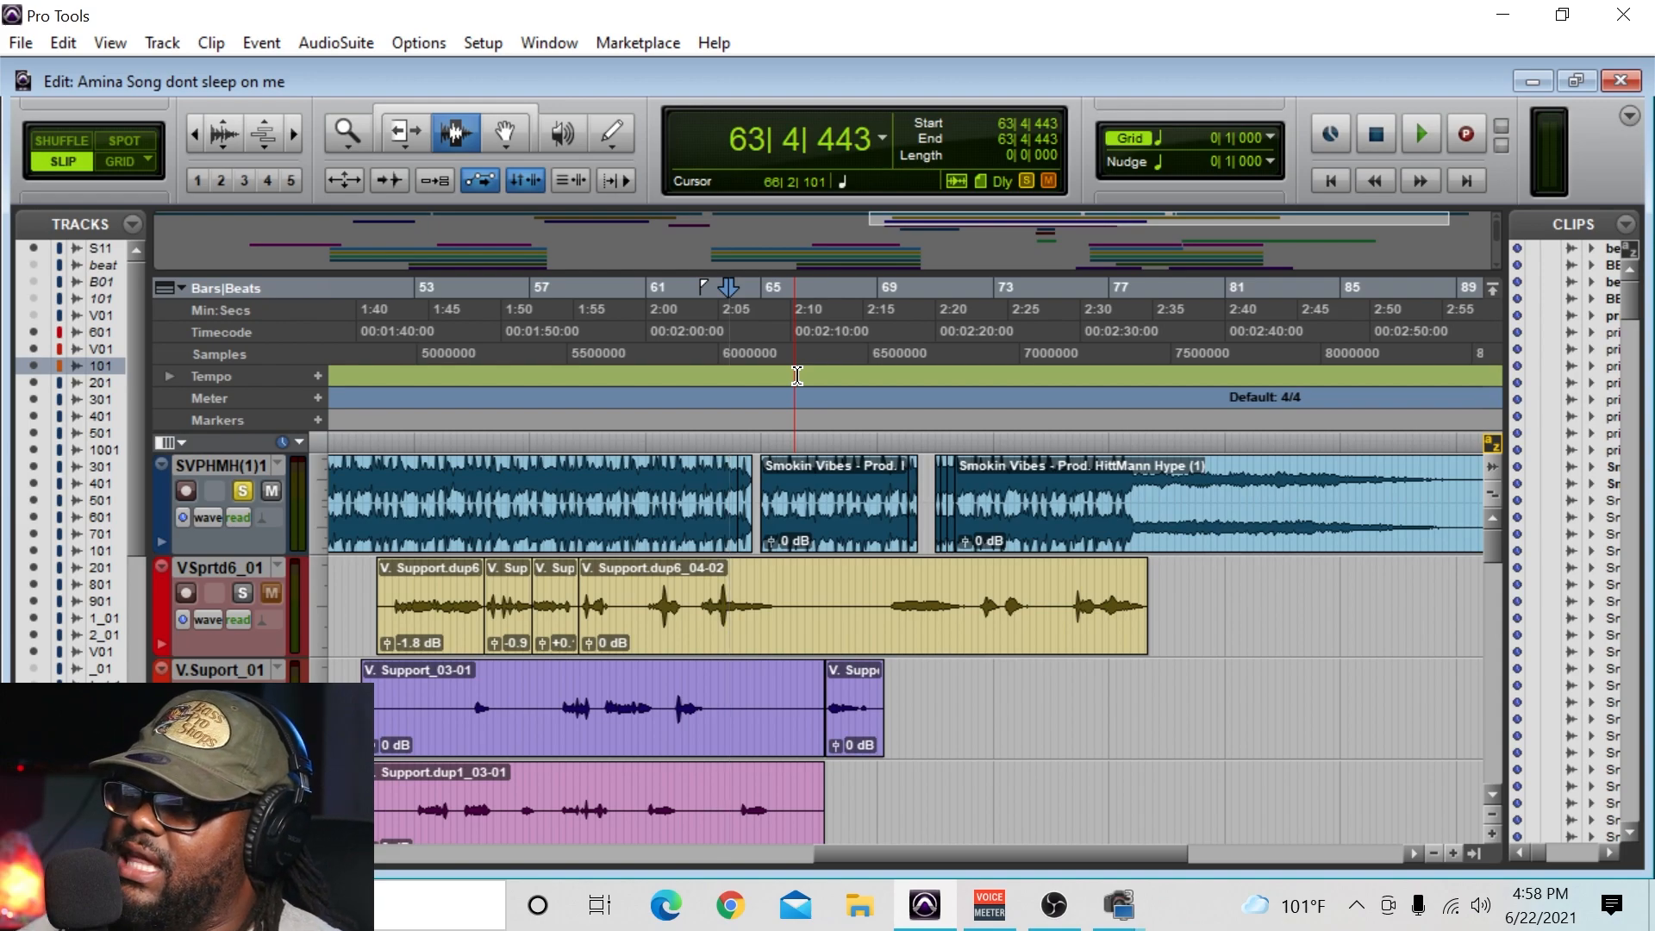
- Replay the soloed beat from about bar 63, beat 1, through the edit gap between its clips
{"action": "left_click", "coordinate": [786, 405]}
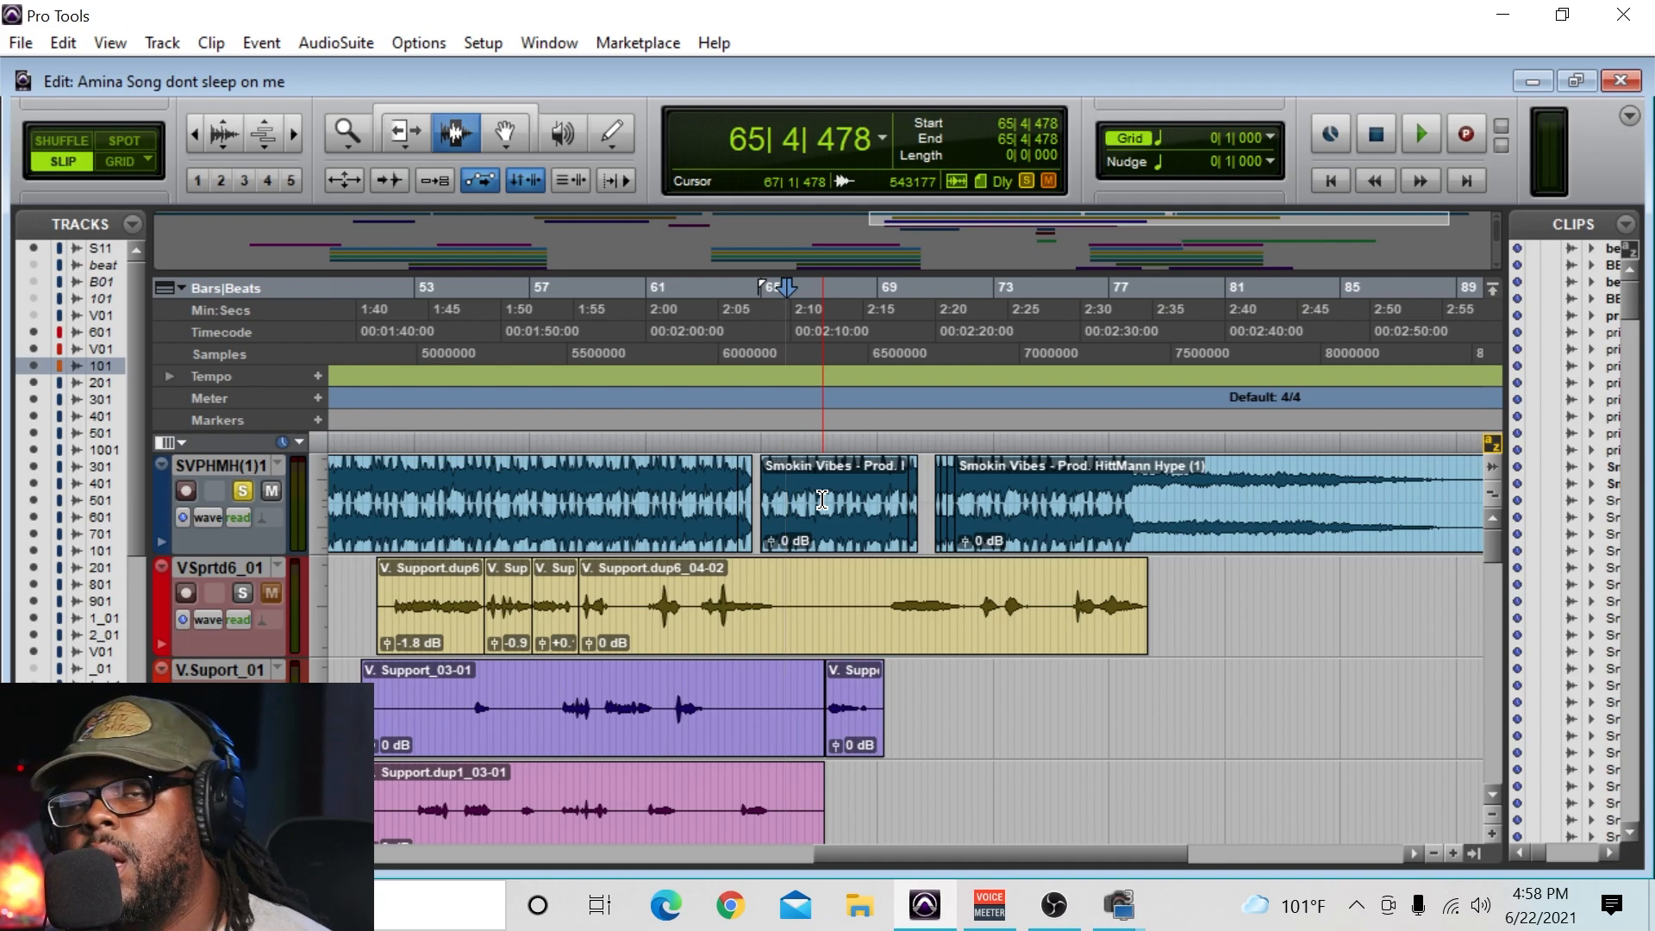
{"action": "left_click", "coordinate": [732, 354]}
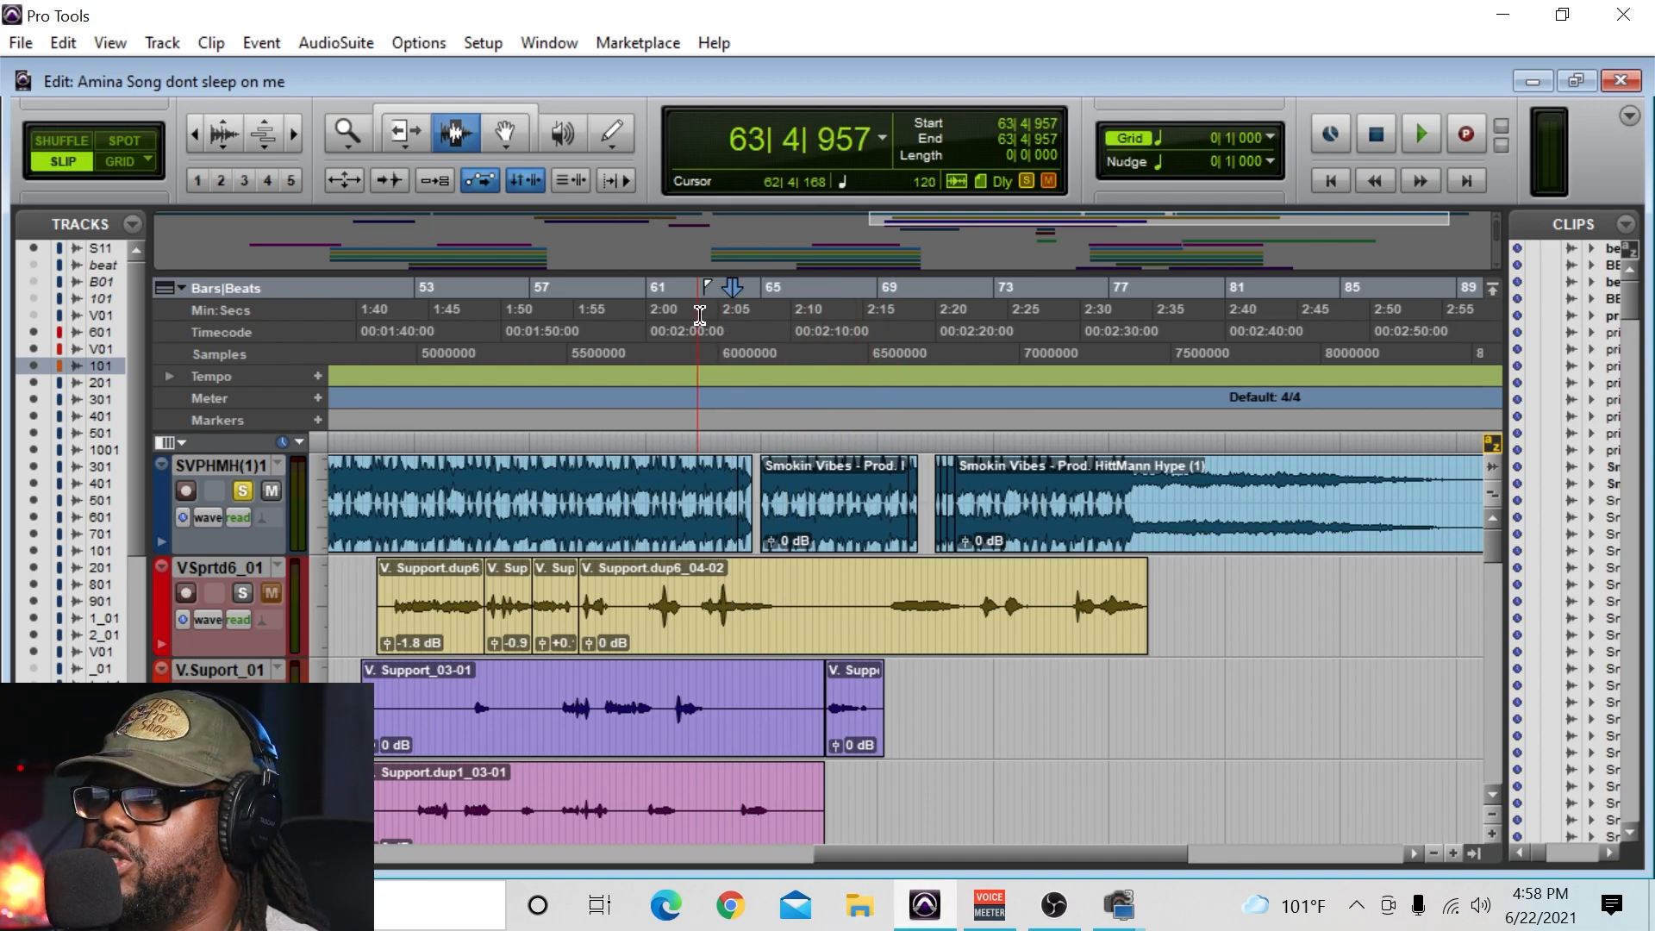
{"action": "left_click", "coordinate": [706, 310]}
{"action": "key", "text": "space"}
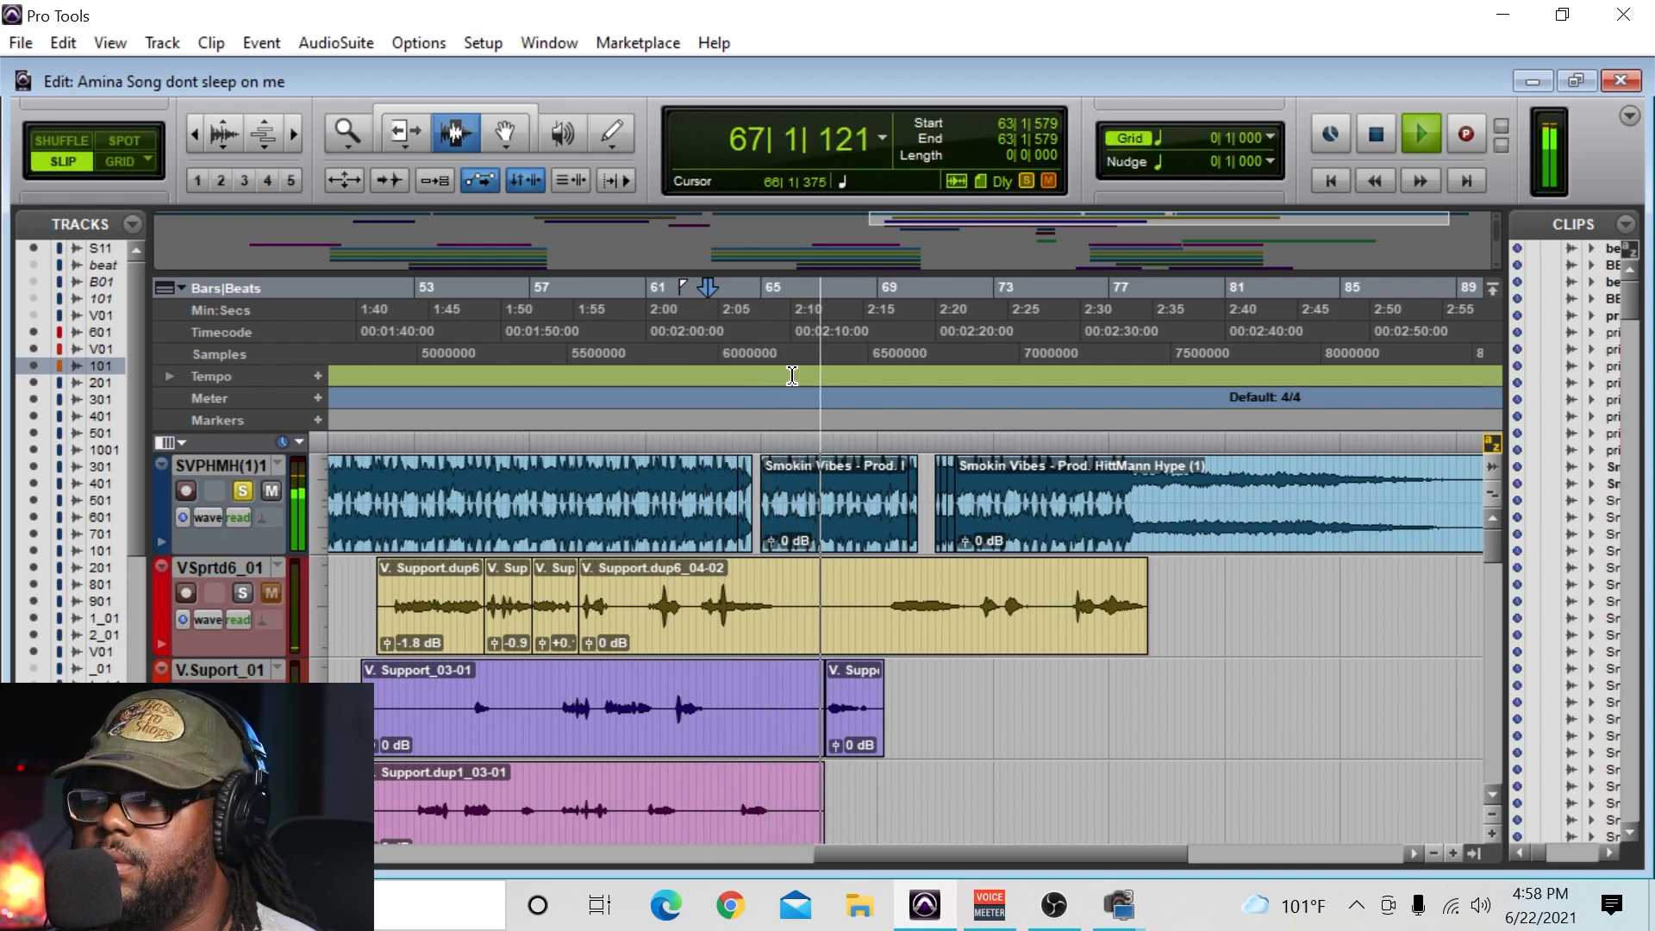
{"action": "key", "text": "space"}
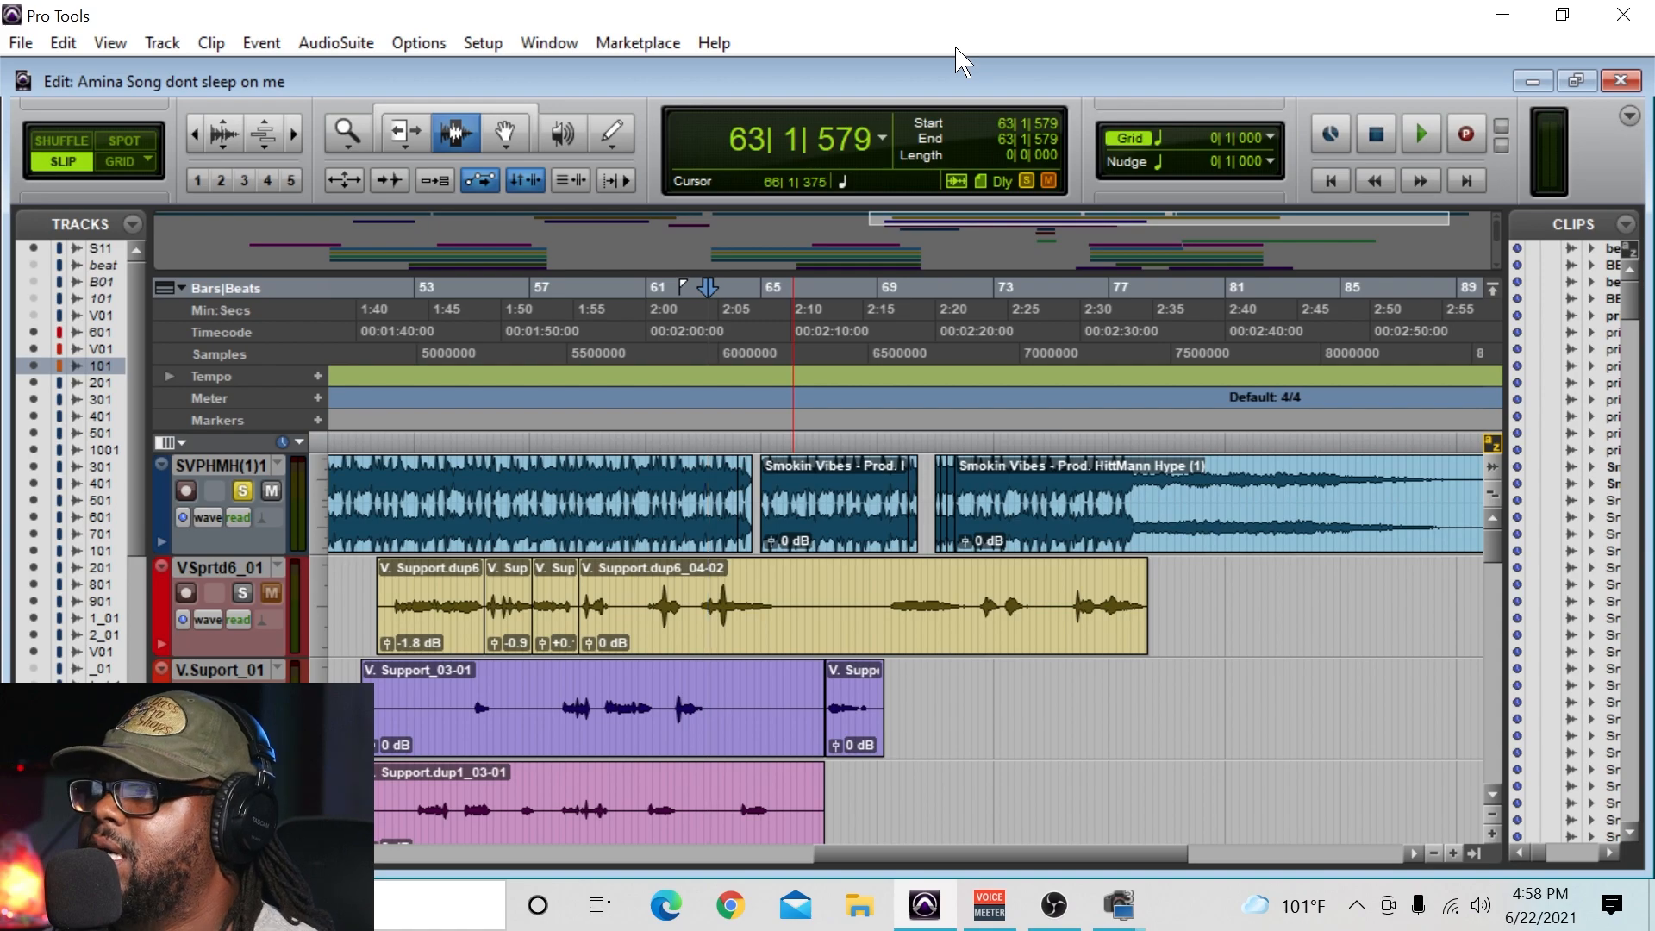
- Unsolo the beat and play the full mix from bar 69, beat 4, past the next edit gap, looking over the support and verse tracks
{"action": "left_click", "coordinate": [907, 353]}
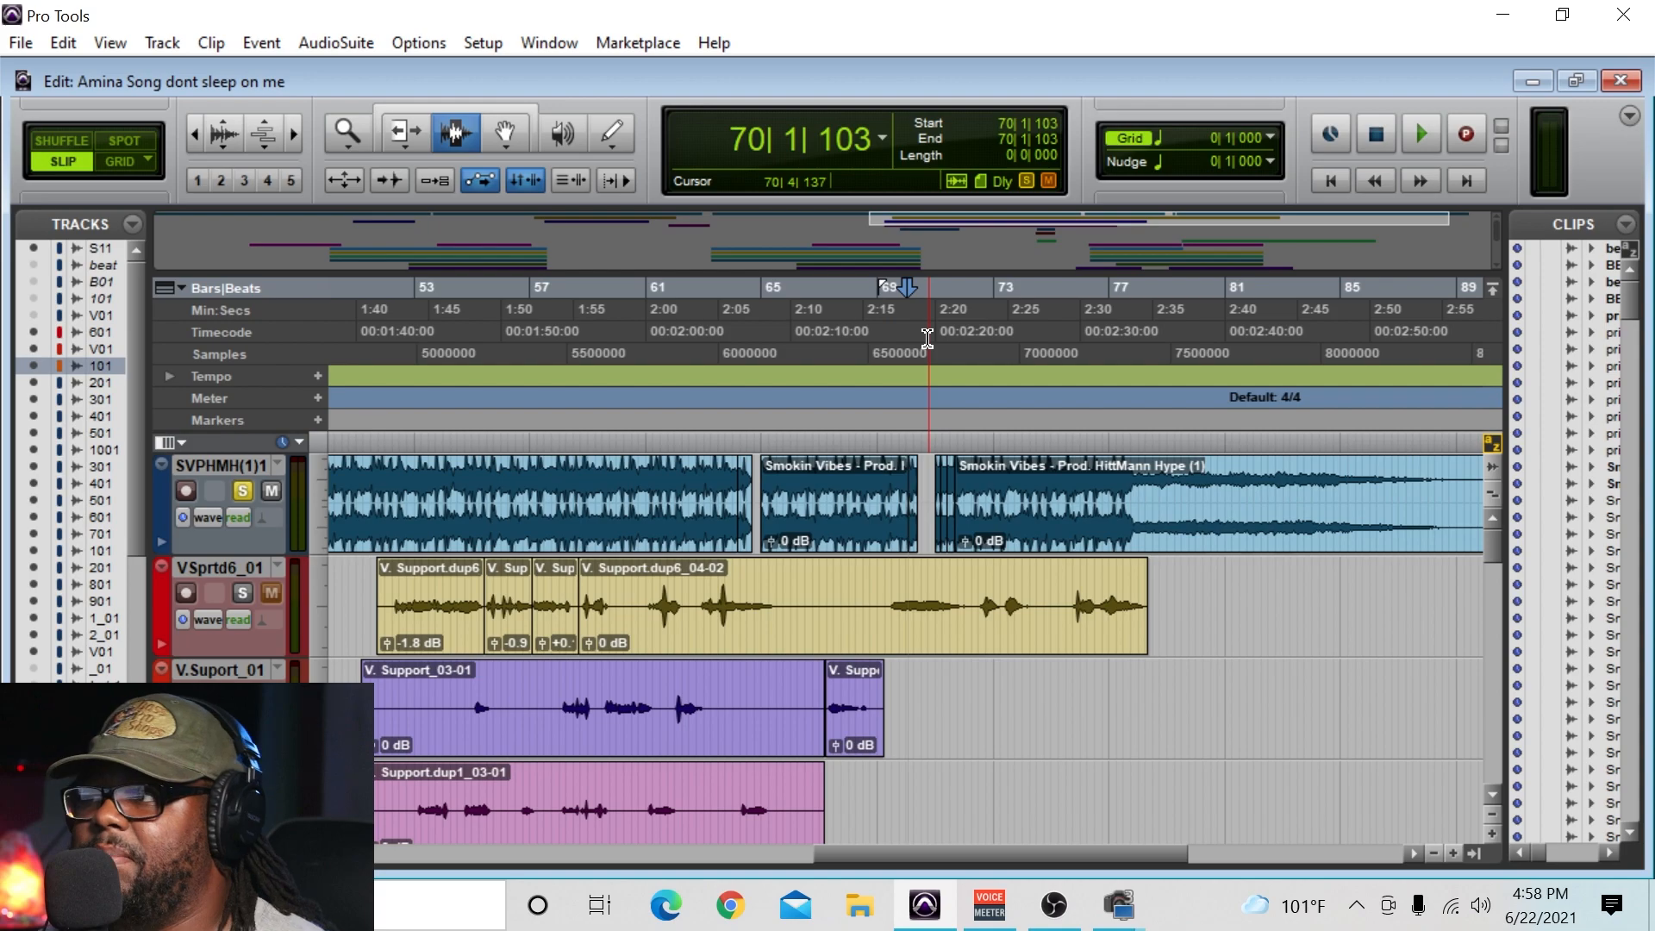
{"action": "left_click", "coordinate": [902, 332]}
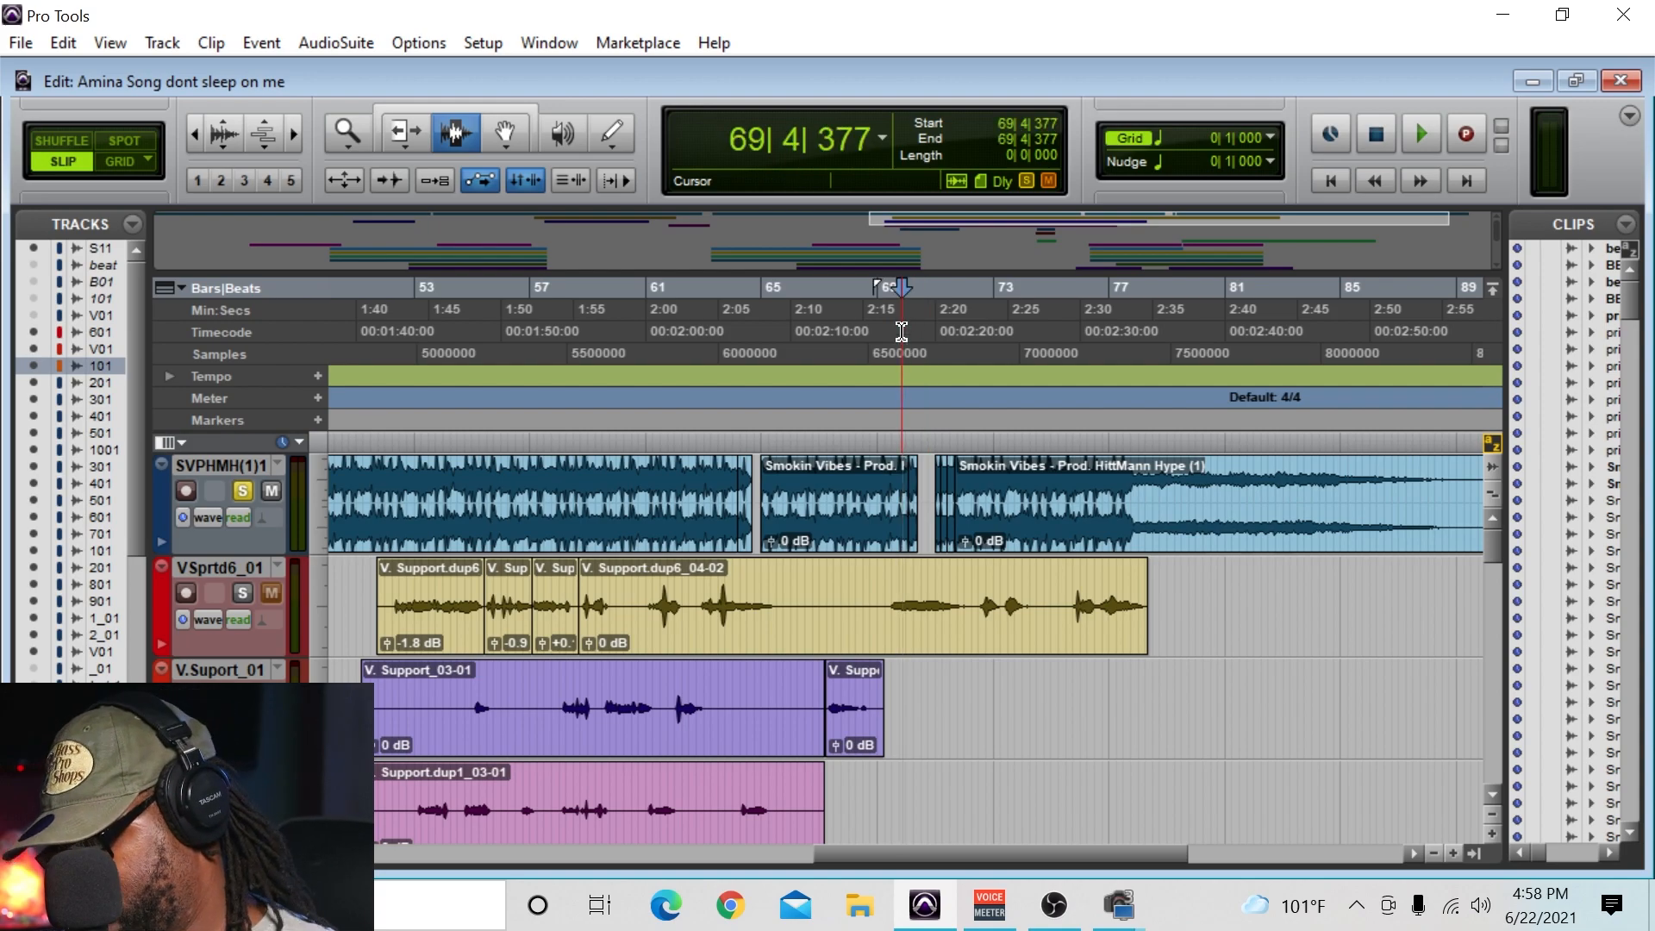
{"action": "key", "text": "space"}
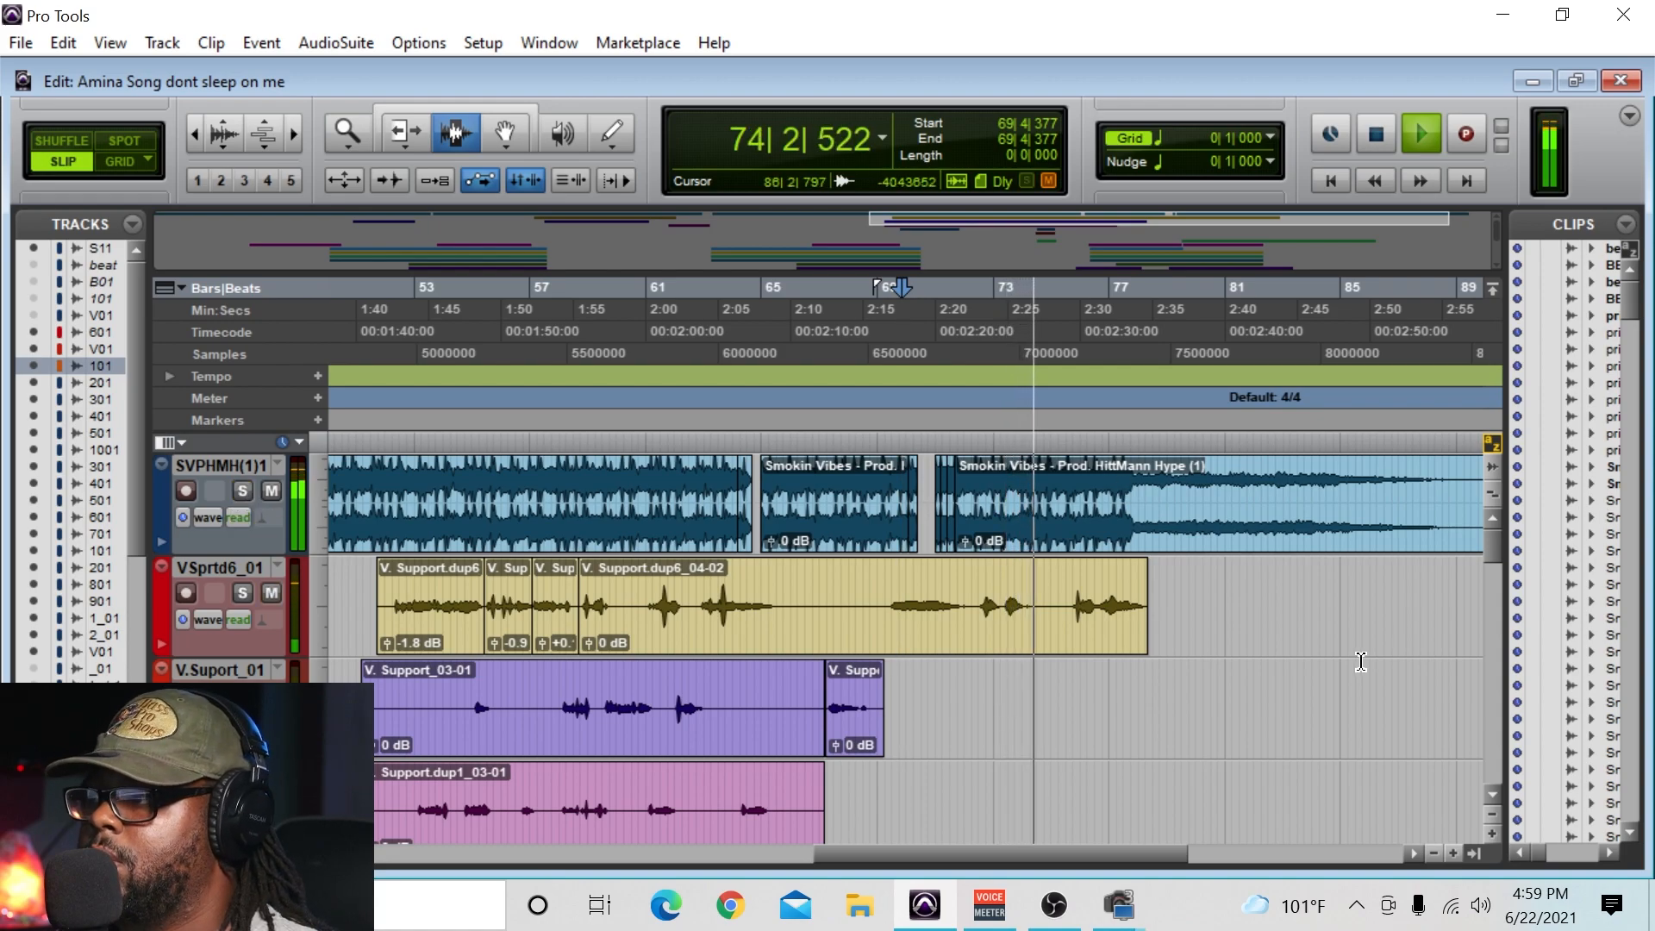
{"action": "scroll", "coordinate": [1232, 621], "scroll_direction": "down", "scroll_amount": 5}
{"action": "scroll", "coordinate": [1233, 623], "scroll_direction": "down", "scroll_amount": 6}
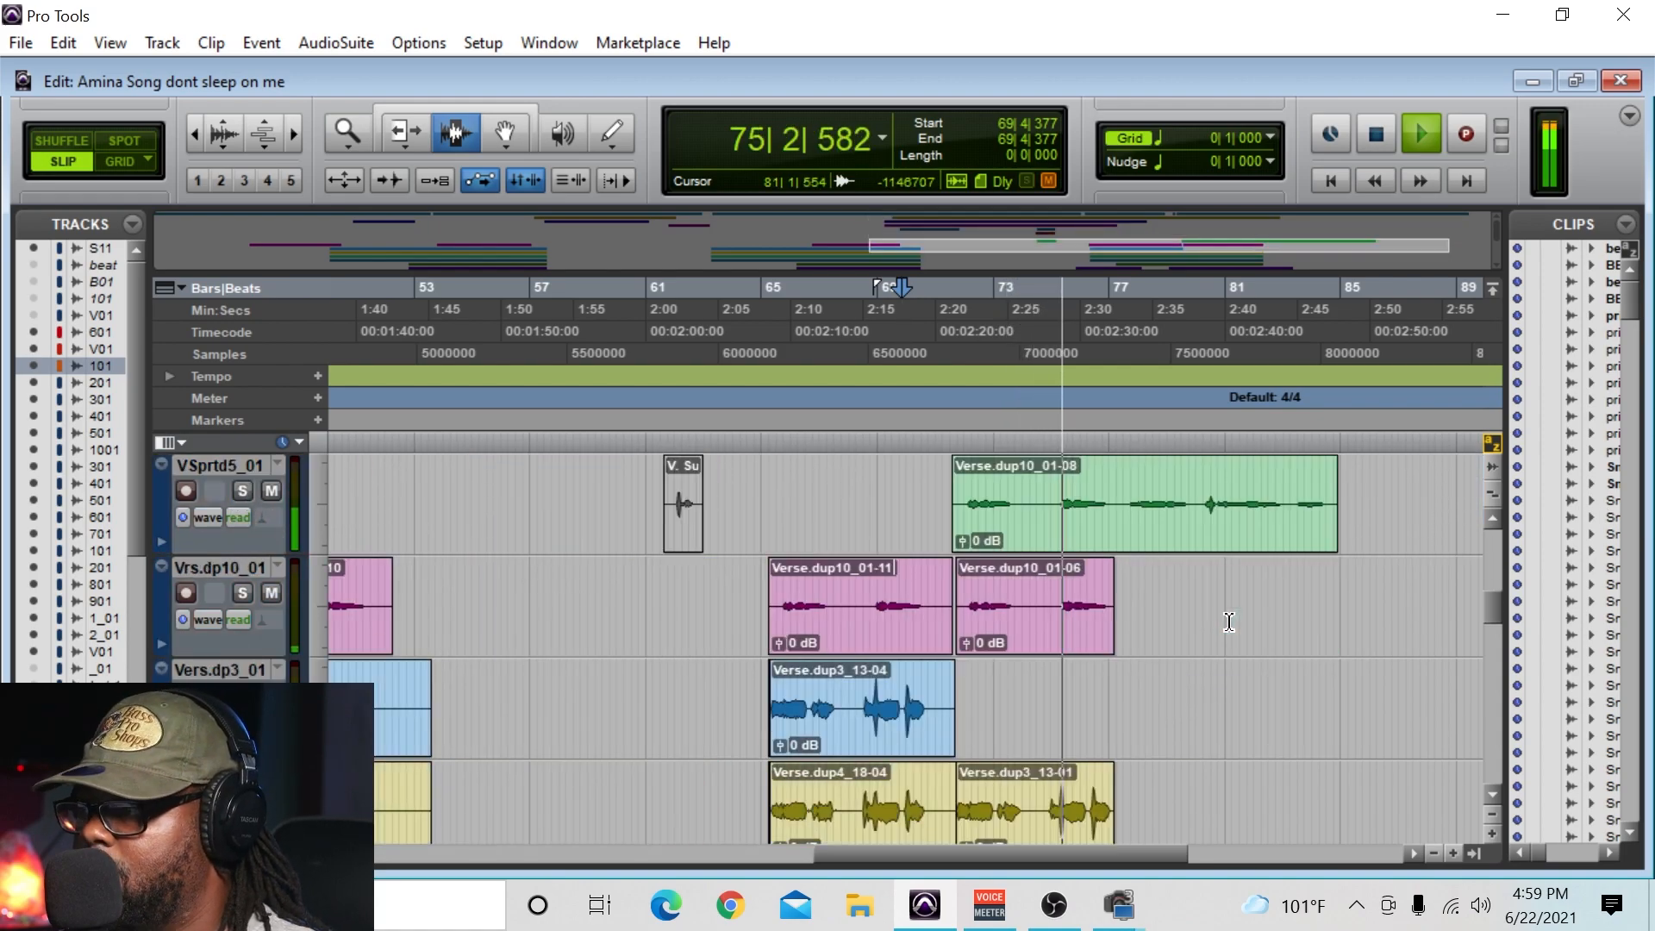
{"action": "scroll", "coordinate": [1229, 622], "scroll_direction": "down", "scroll_amount": 3}
{"action": "scroll", "coordinate": [1220, 619], "scroll_direction": "up", "scroll_amount": 4}
{"action": "scroll", "coordinate": [1211, 617], "scroll_direction": "up", "scroll_amount": 10}
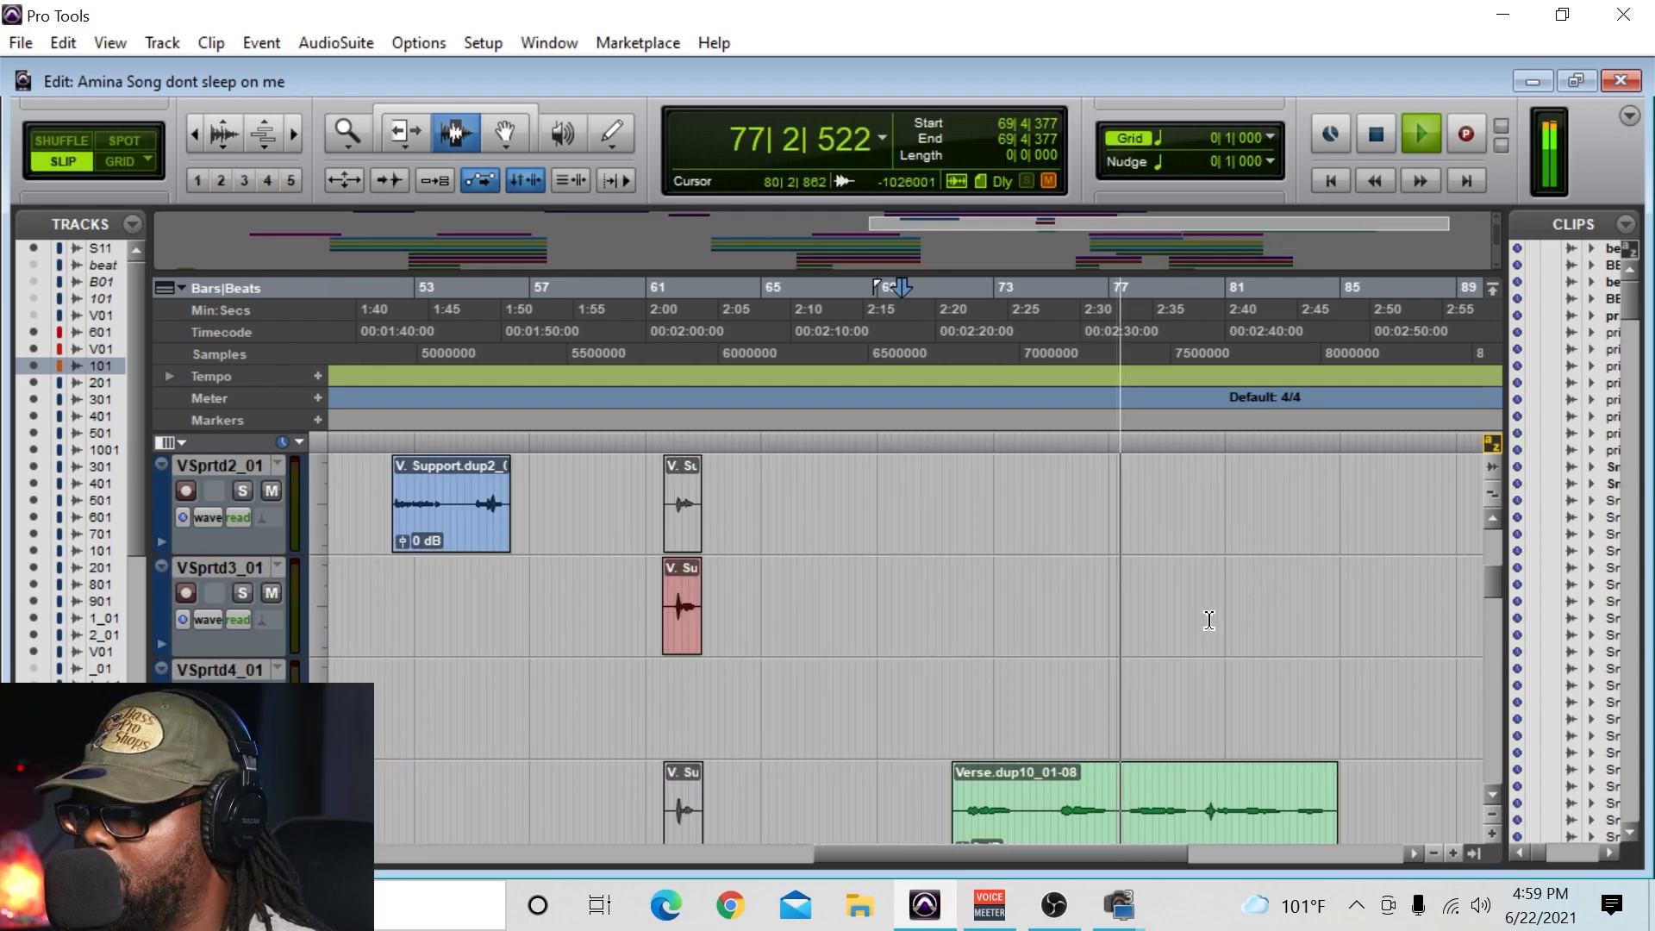
- Zoom the timeline out to the whole song, stop playback and look over the support vocal tracks' clip layout
{"action": "left_click", "coordinate": [199, 132]}
{"action": "left_click", "coordinate": [198, 132]}
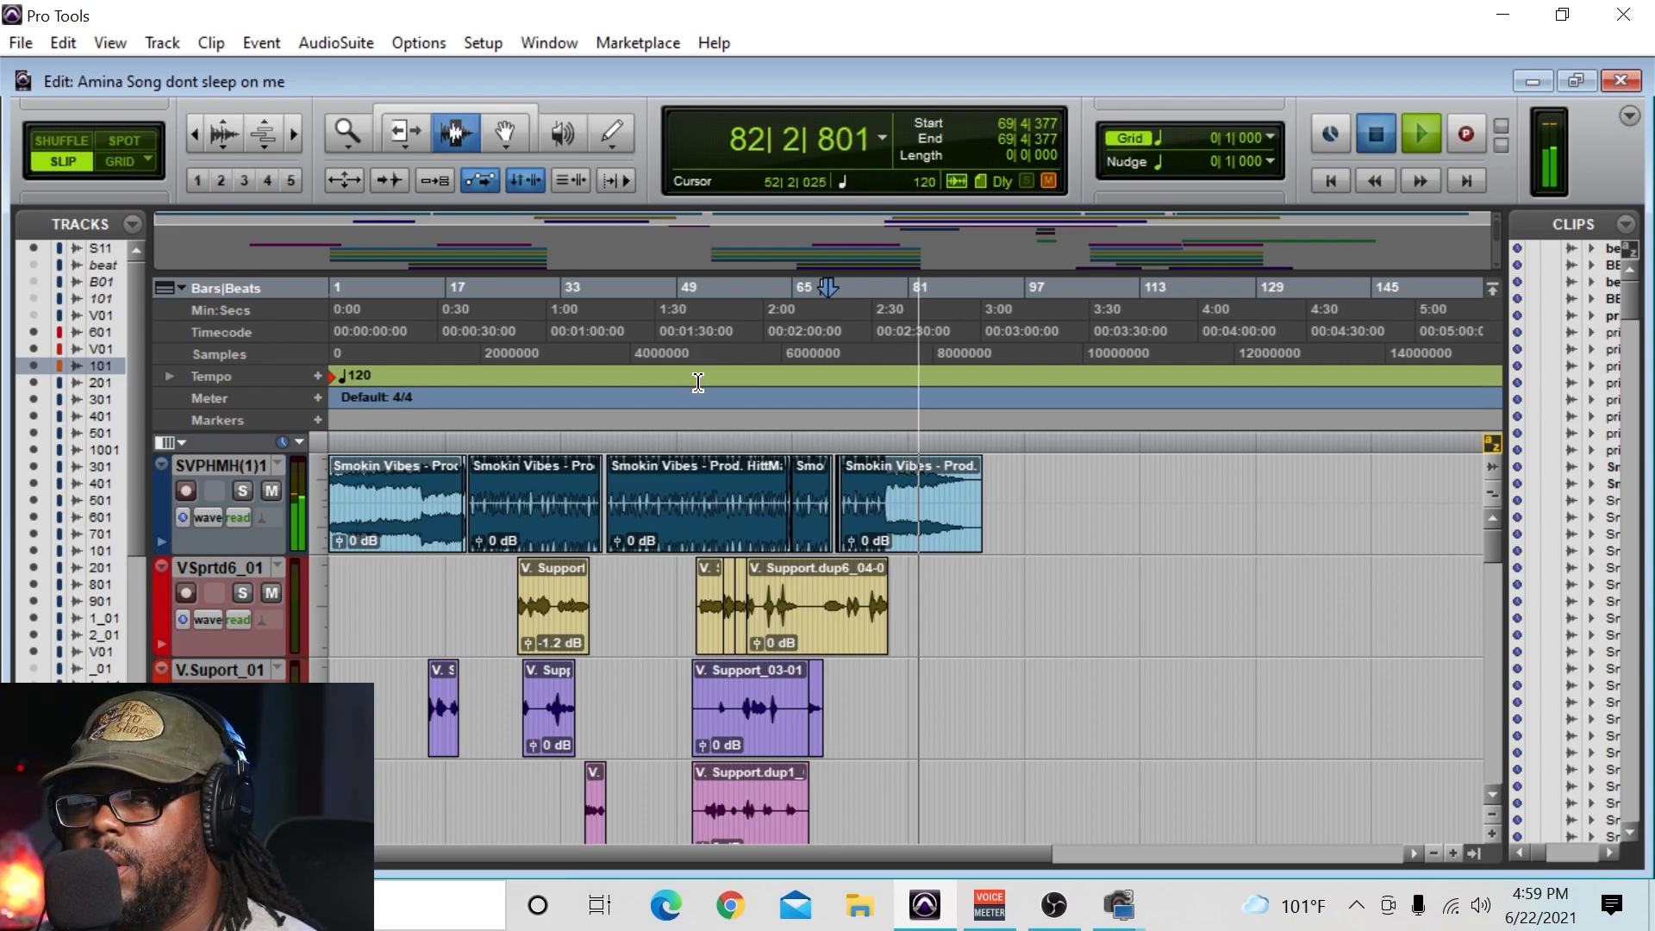
{"action": "key", "text": "space"}
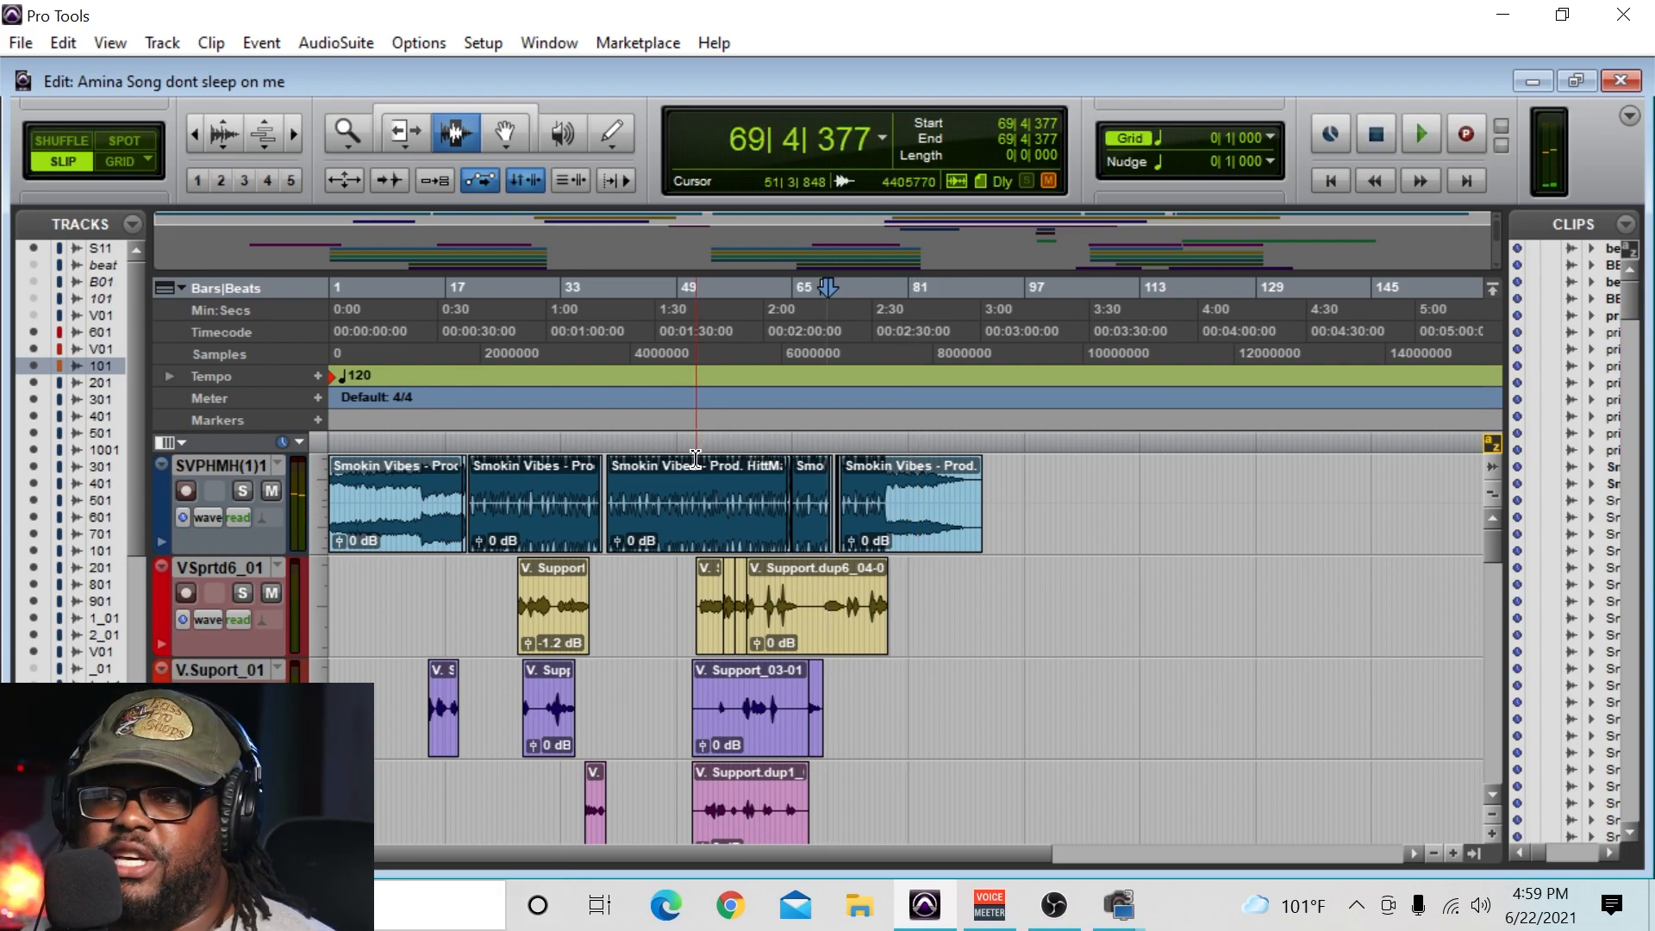
{"action": "scroll", "coordinate": [857, 713], "scroll_direction": "down", "scroll_amount": 3}
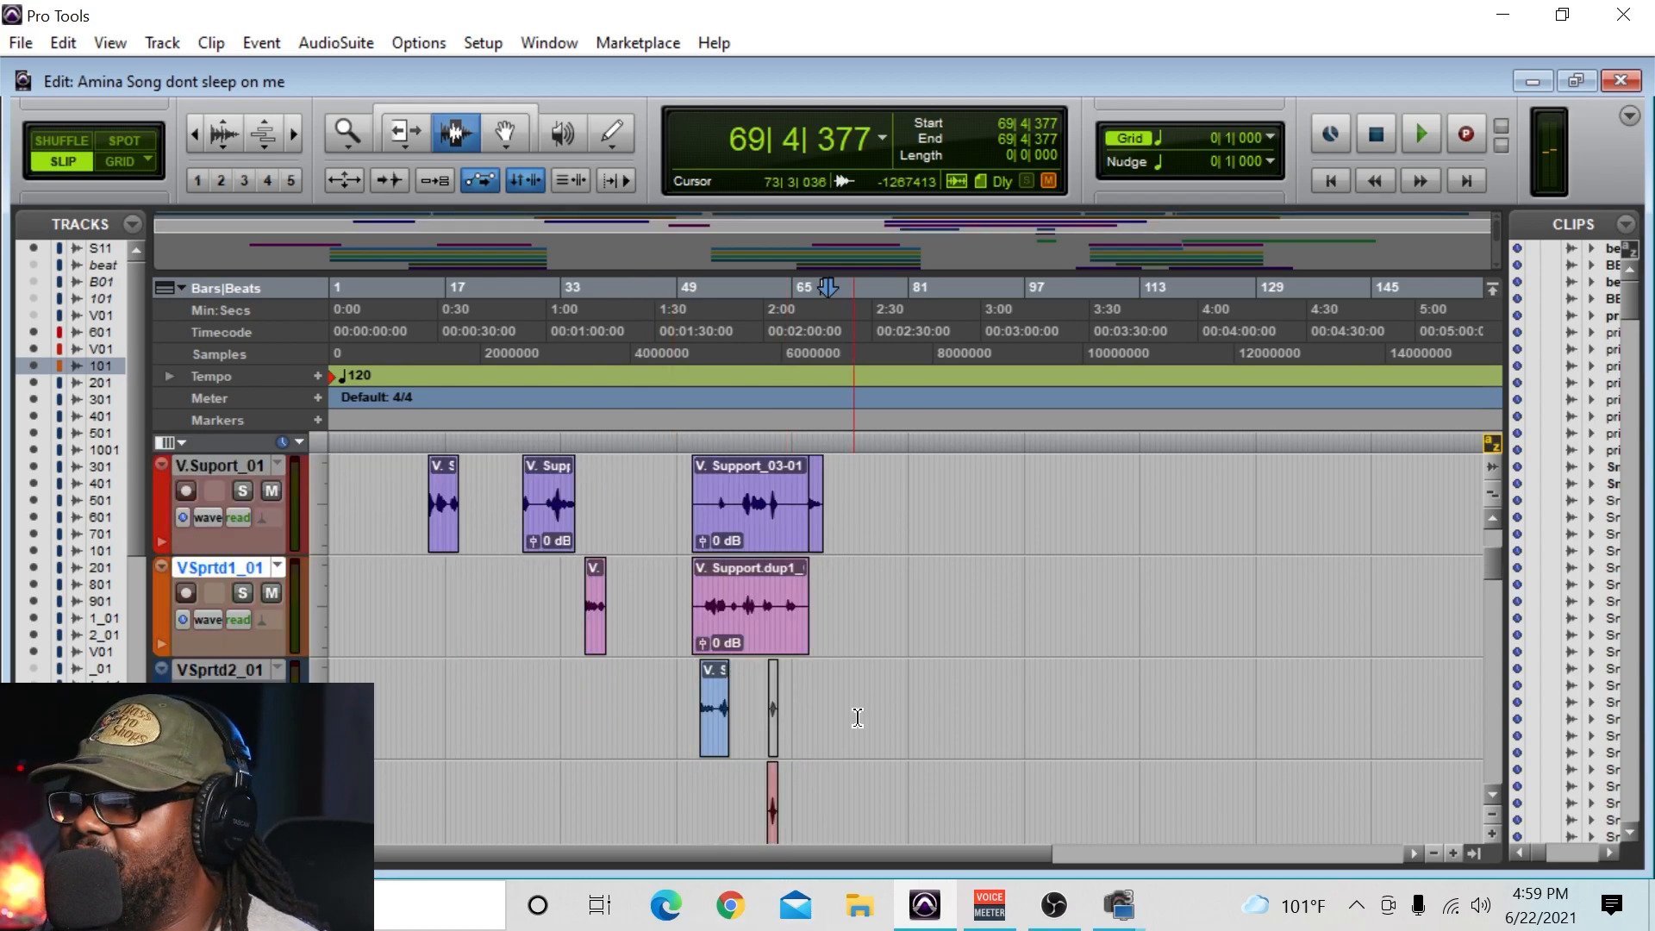
{"action": "scroll", "coordinate": [871, 694], "scroll_direction": "up", "scroll_amount": 2}
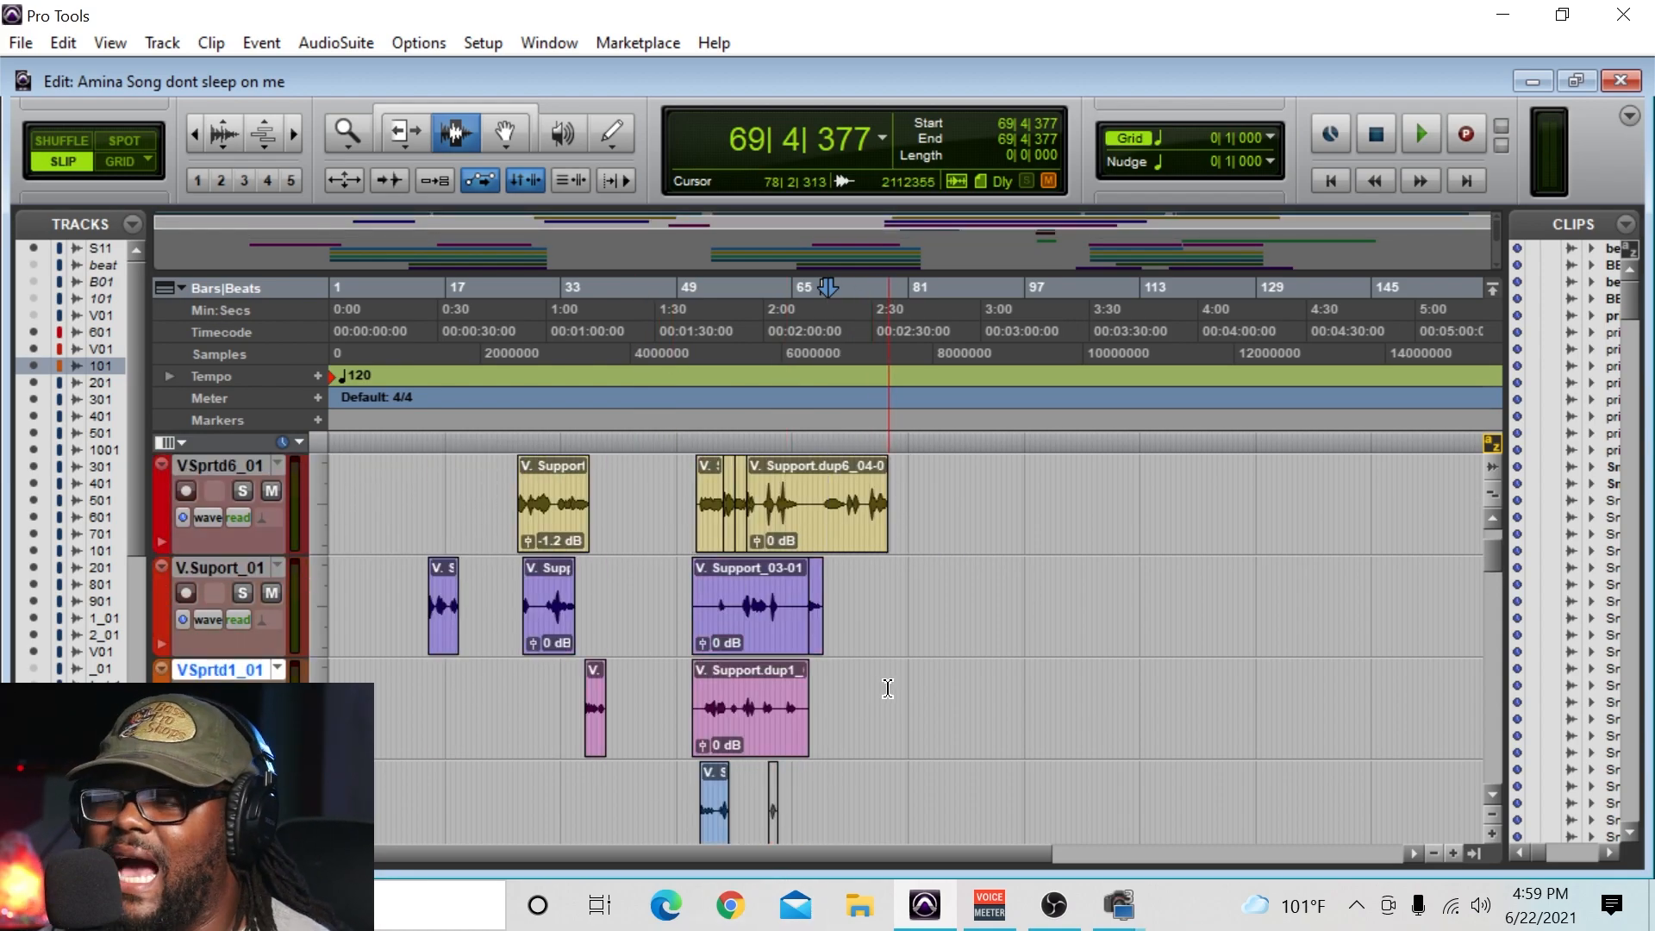